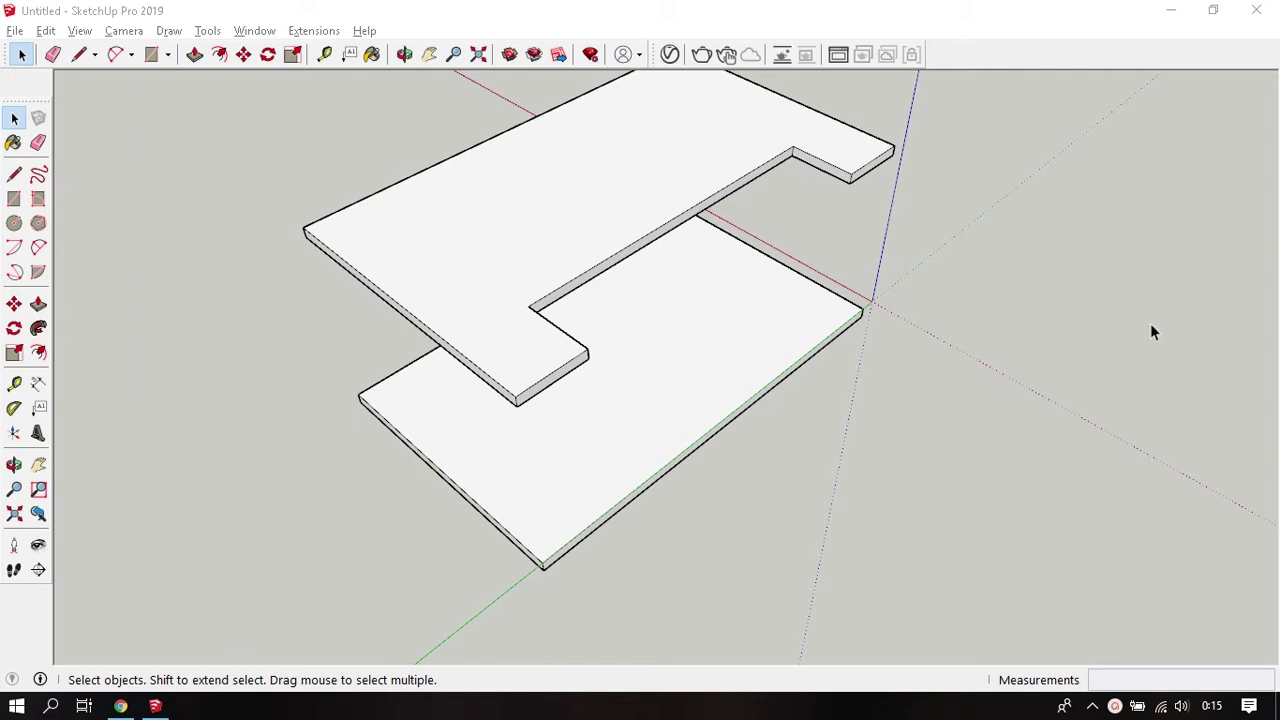
Orbit around the two slabs and start measuring the height between them with the Tape Measure.
{"action": "mouse_move", "coordinate": [1026, 297]}
{"action": "middle_mouse_down"}
{"action": "mouse_move", "coordinate": [1006, 421]}
{"action": "mouse_move", "coordinate": [838, 332]}
{"action": "mouse_move", "coordinate": [750, 372]}
{"action": "middle_mouse_up"}
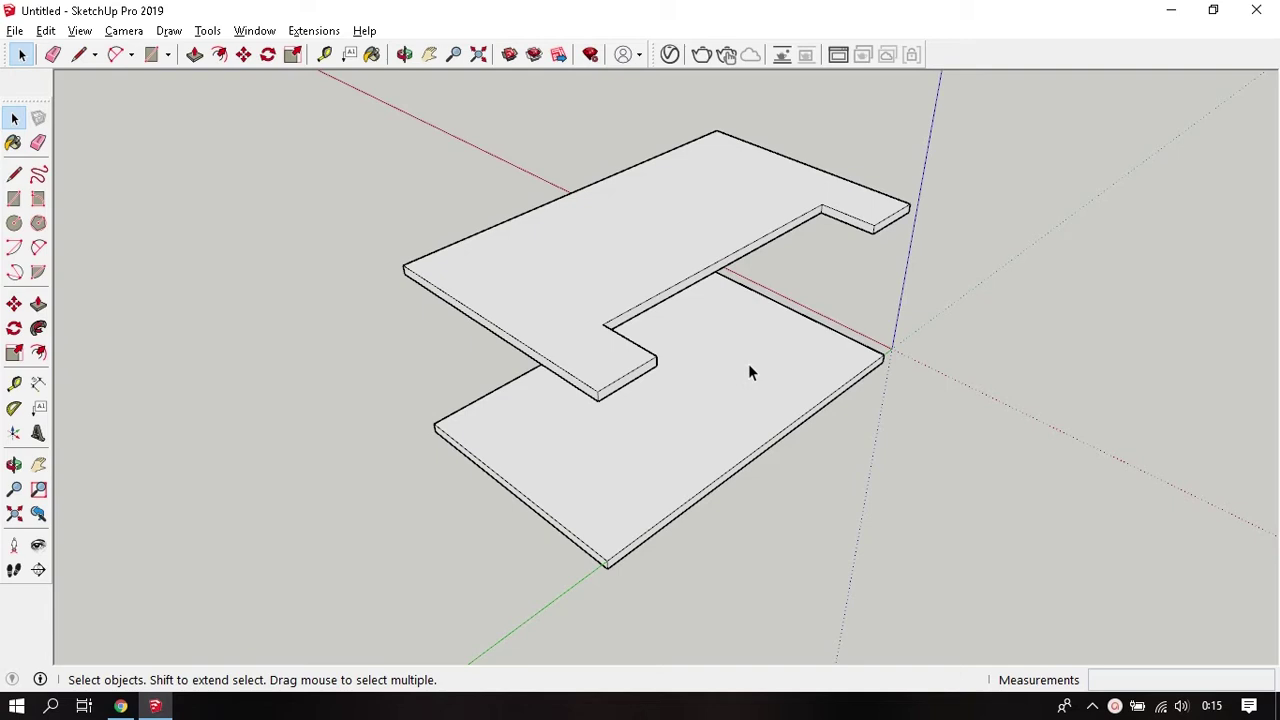
{"action": "key", "text": "t"}
{"action": "left_click", "coordinate": [821, 206]}
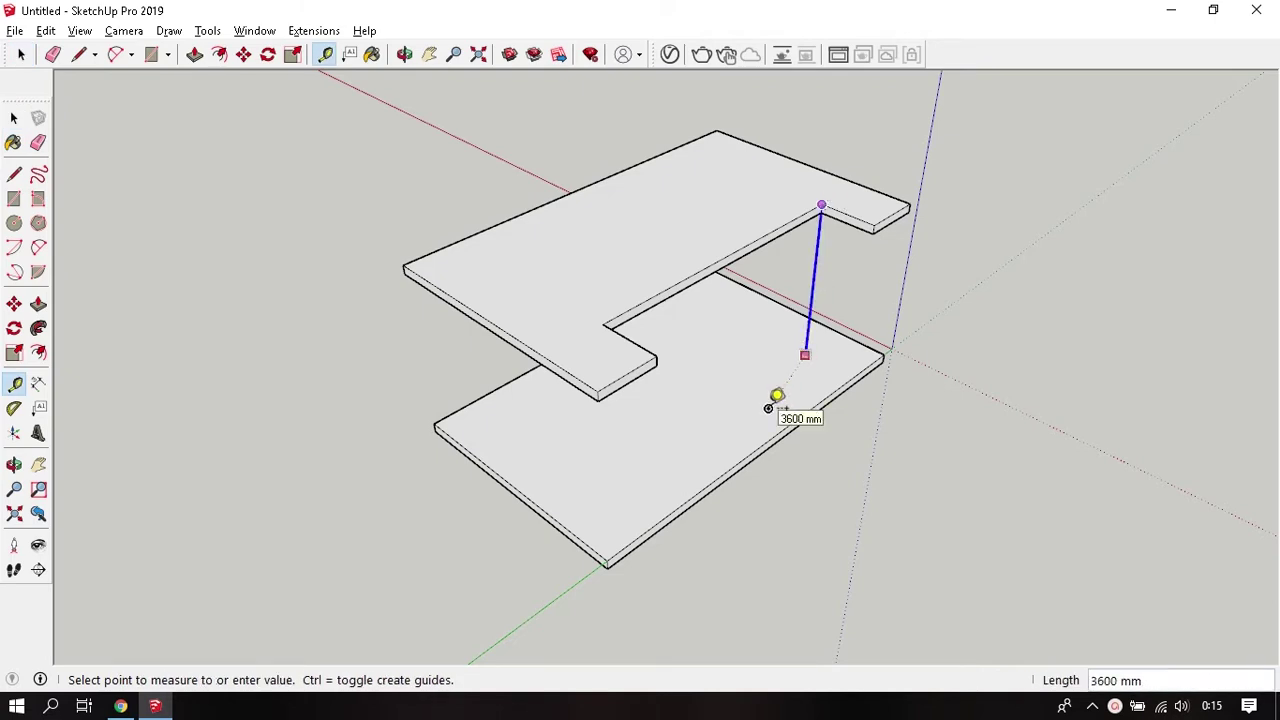
{"action": "key", "text": "space"}
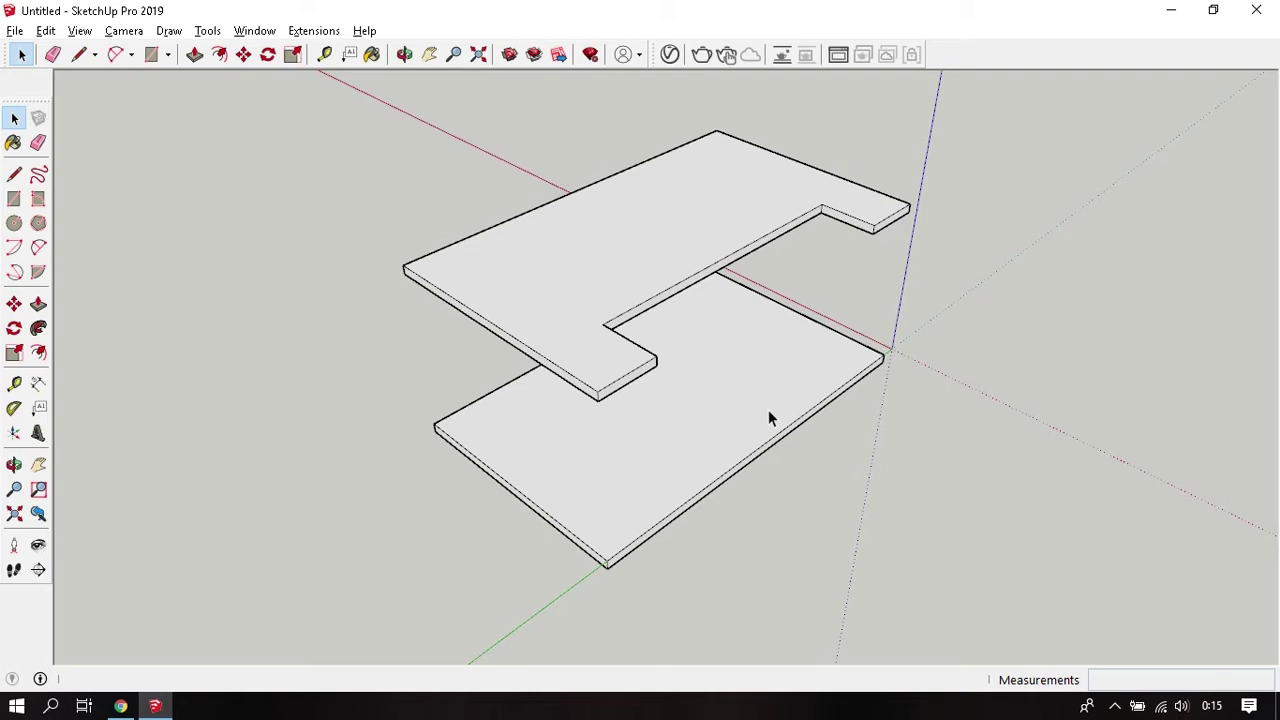
Draw a 1200 by 5700 mm rectangle from a corner on the upper slab.
{"action": "middle_click_drag", "start_coordinate": [768, 418], "coordinate": [520, 503]}
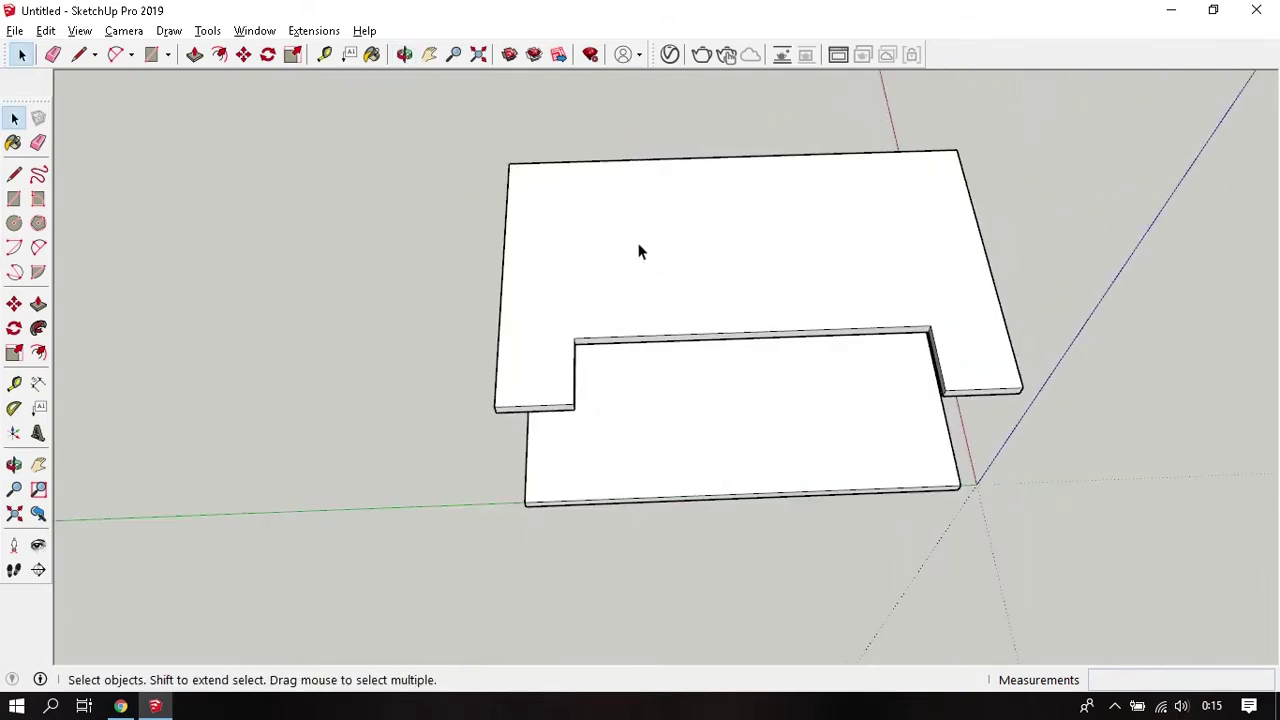
{"action": "key", "text": "r"}
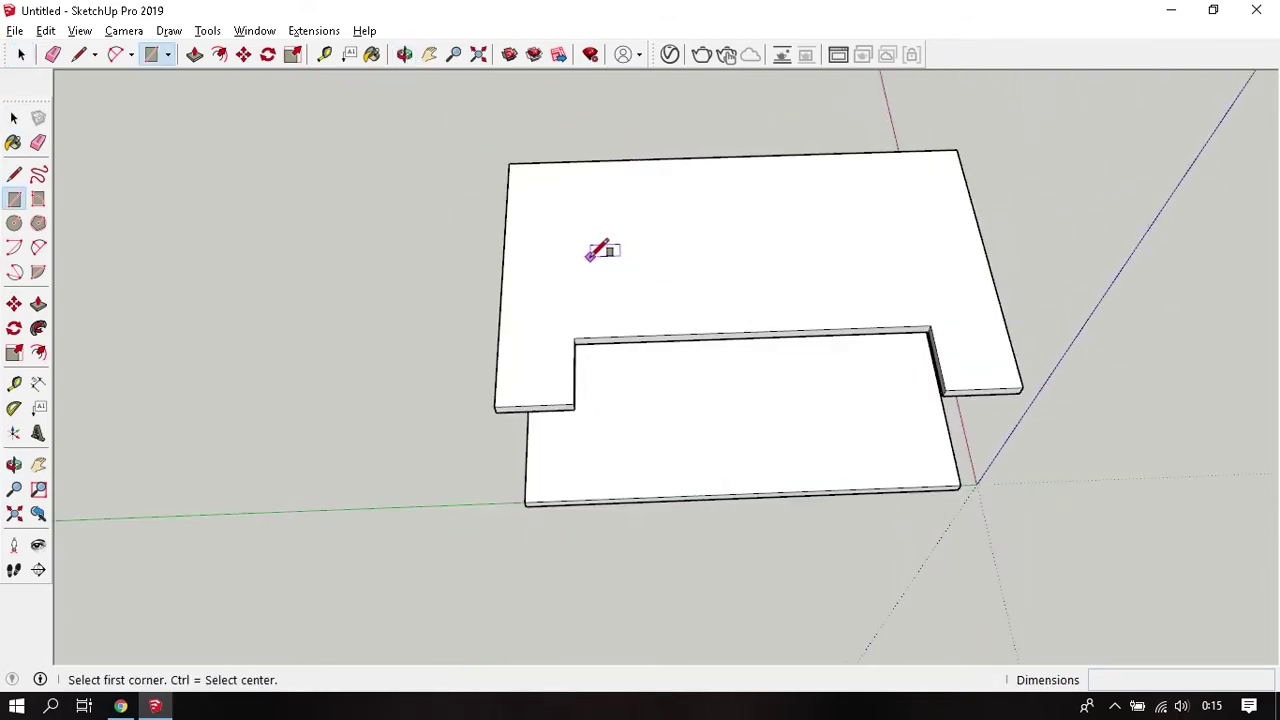
{"action": "left_click", "coordinate": [585, 259]}
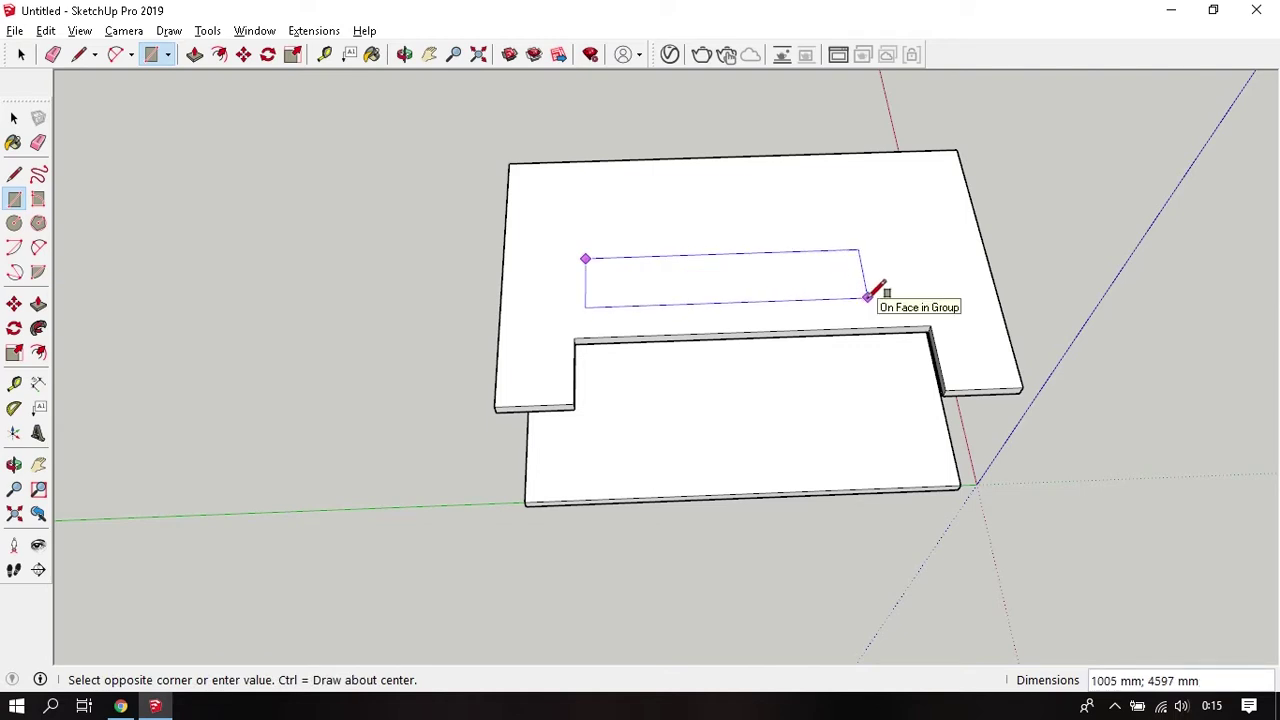
{"action": "type", "text": "57"}
{"action": "key", "text": "BackSpace"}
{"action": "key", "text": "BackSpace"}
{"action": "type", "text": "1200;"}
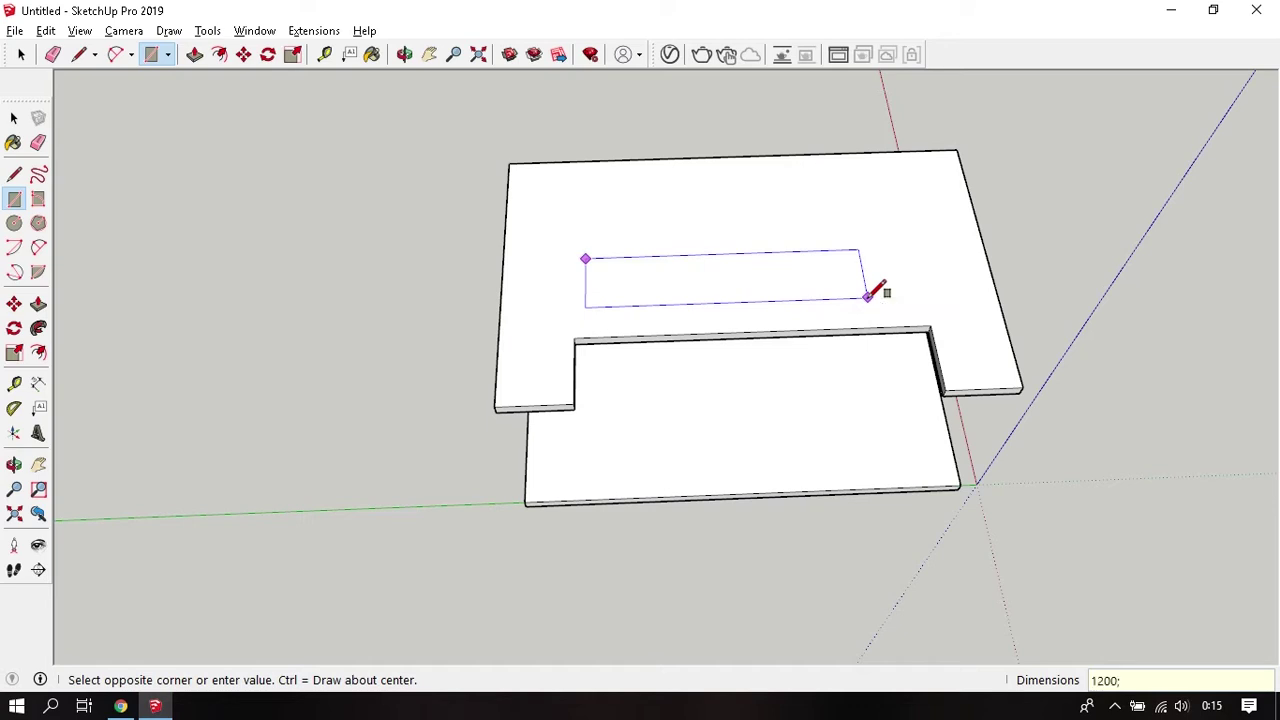
{"action": "type", "text": "5700"}
{"action": "key", "text": "Return"}
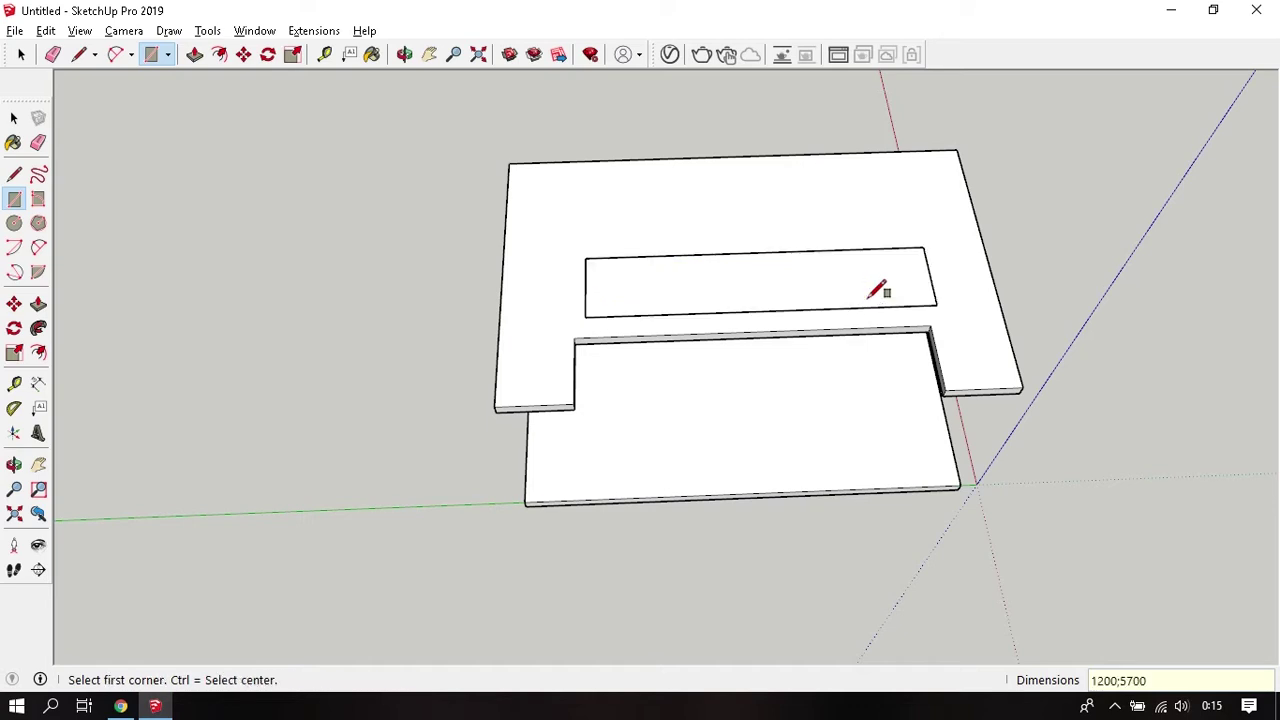
{"action": "key", "text": "space"}
Move the rectangle down onto the lower slab's front edge beneath the opening.
{"action": "left_click", "coordinate": [765, 271]}
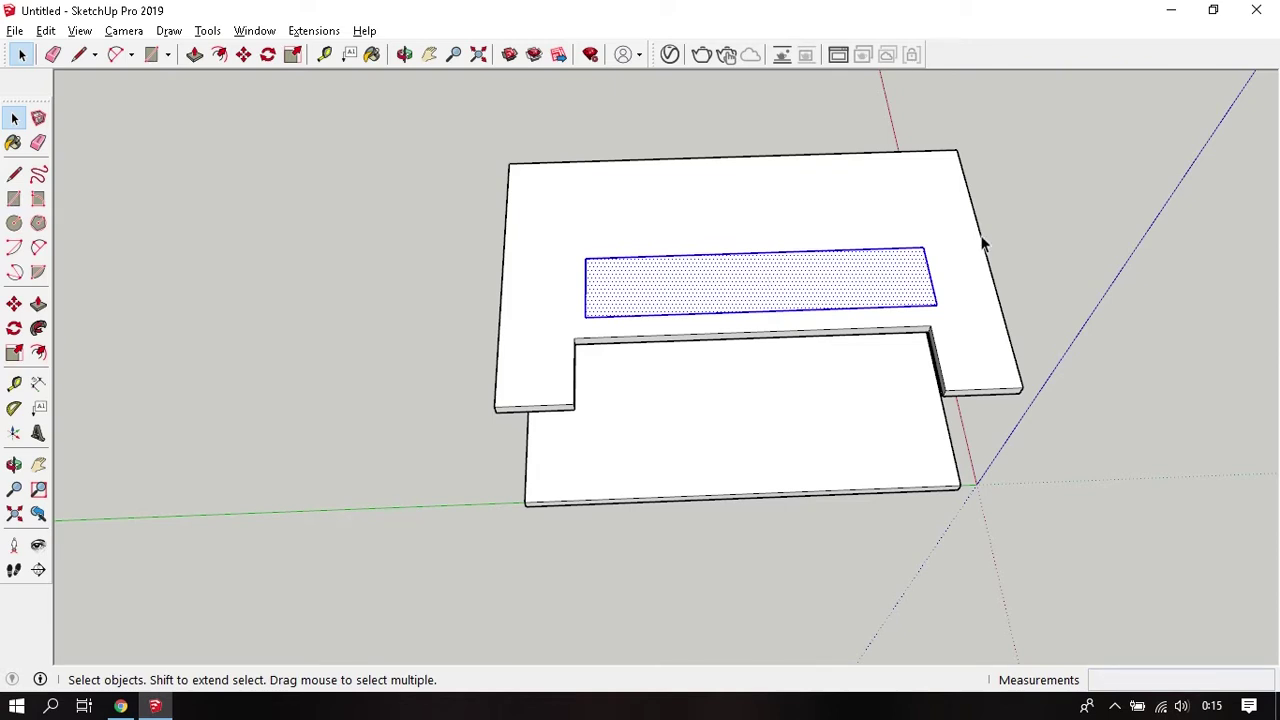
{"action": "key", "text": "m"}
{"action": "left_click", "coordinate": [922, 249]}
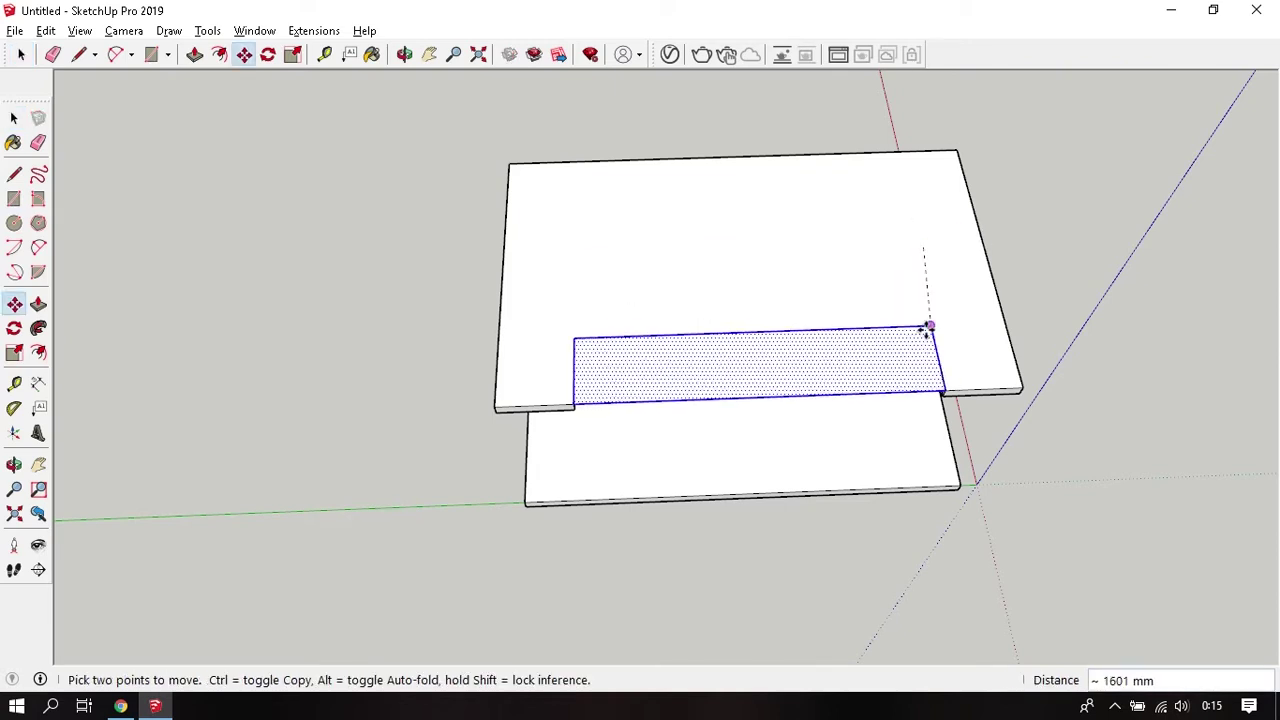
{"action": "left_click", "coordinate": [930, 326]}
{"action": "left_click", "coordinate": [930, 326]}
{"action": "left_click", "coordinate": [909, 457]}
{"action": "key", "text": "space"}
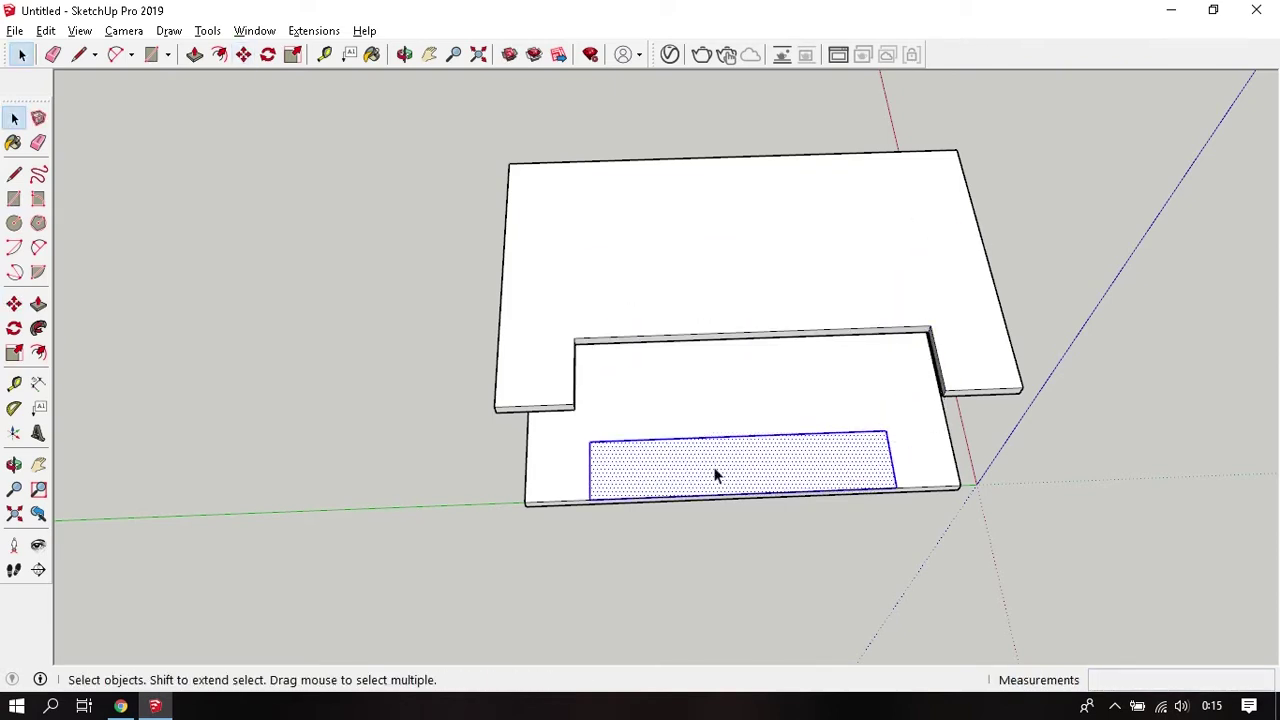
{"action": "mouse_move", "coordinate": [714, 474]}
{"action": "middle_mouse_down"}
{"action": "mouse_move", "coordinate": [575, 385]}
{"action": "mouse_move", "coordinate": [686, 486]}
{"action": "mouse_move", "coordinate": [533, 428]}
{"action": "mouse_move", "coordinate": [604, 462]}
{"action": "middle_mouse_up"}
{"action": "left_click", "coordinate": [686, 486]}
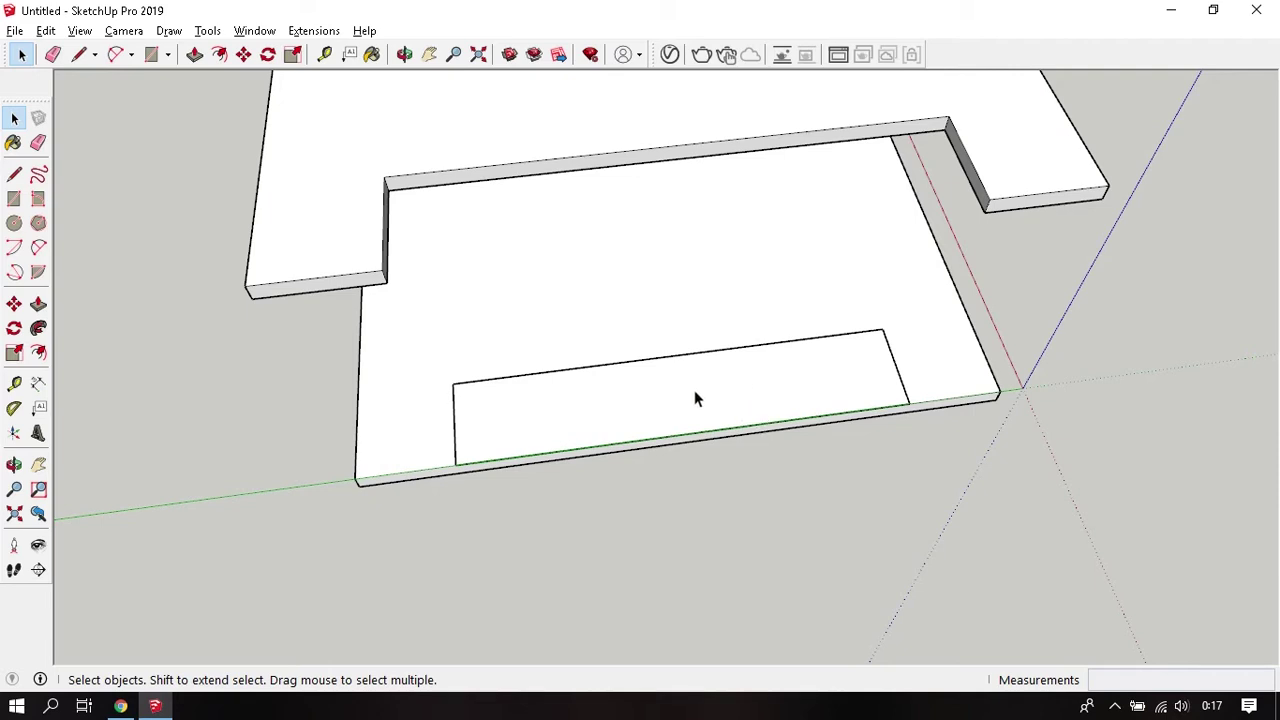
Zoom to the footprint rectangle's long front edge and Divide it into 19 segments.
{"action": "mouse_move", "coordinate": [677, 320]}
{"action": "middle_mouse_down"}
{"action": "mouse_move", "coordinate": [734, 349]}
{"action": "mouse_move", "coordinate": [643, 461]}
{"action": "middle_mouse_up"}
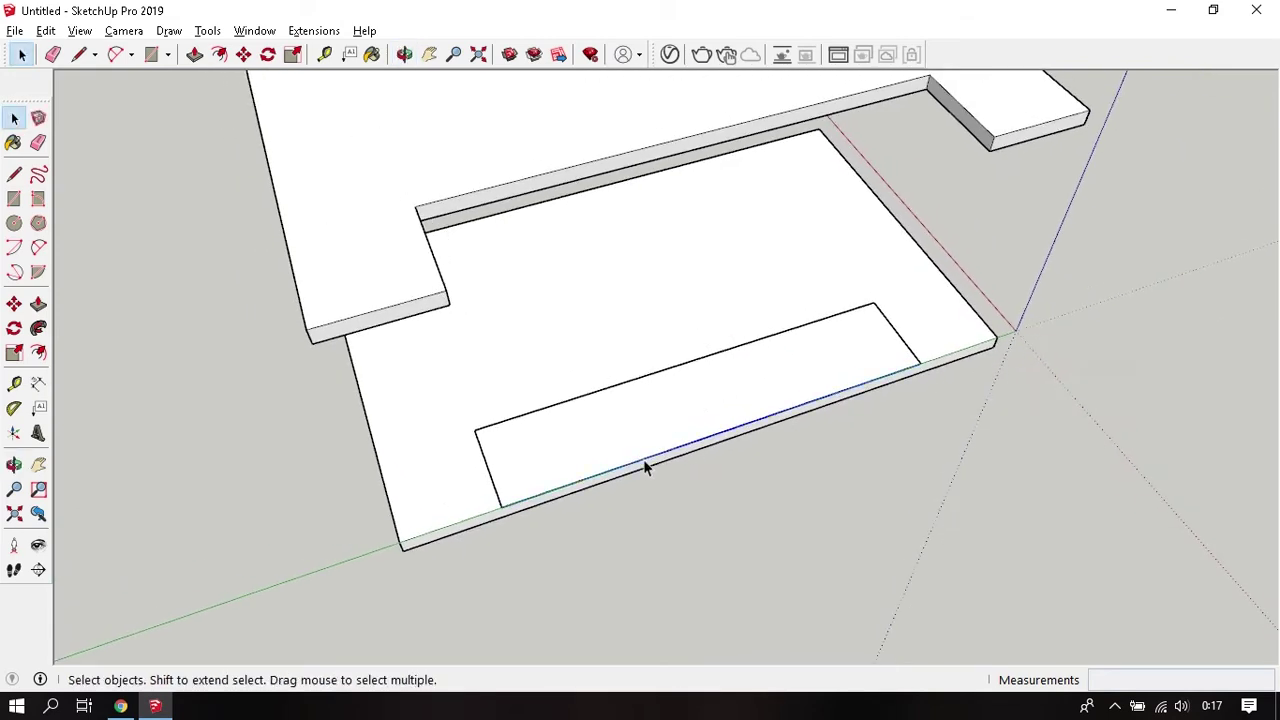
{"action": "scroll", "coordinate": [645, 466], "scroll_direction": "up", "scroll_amount": 2}
{"action": "scroll", "coordinate": [645, 466], "scroll_direction": "up", "scroll_amount": 2}
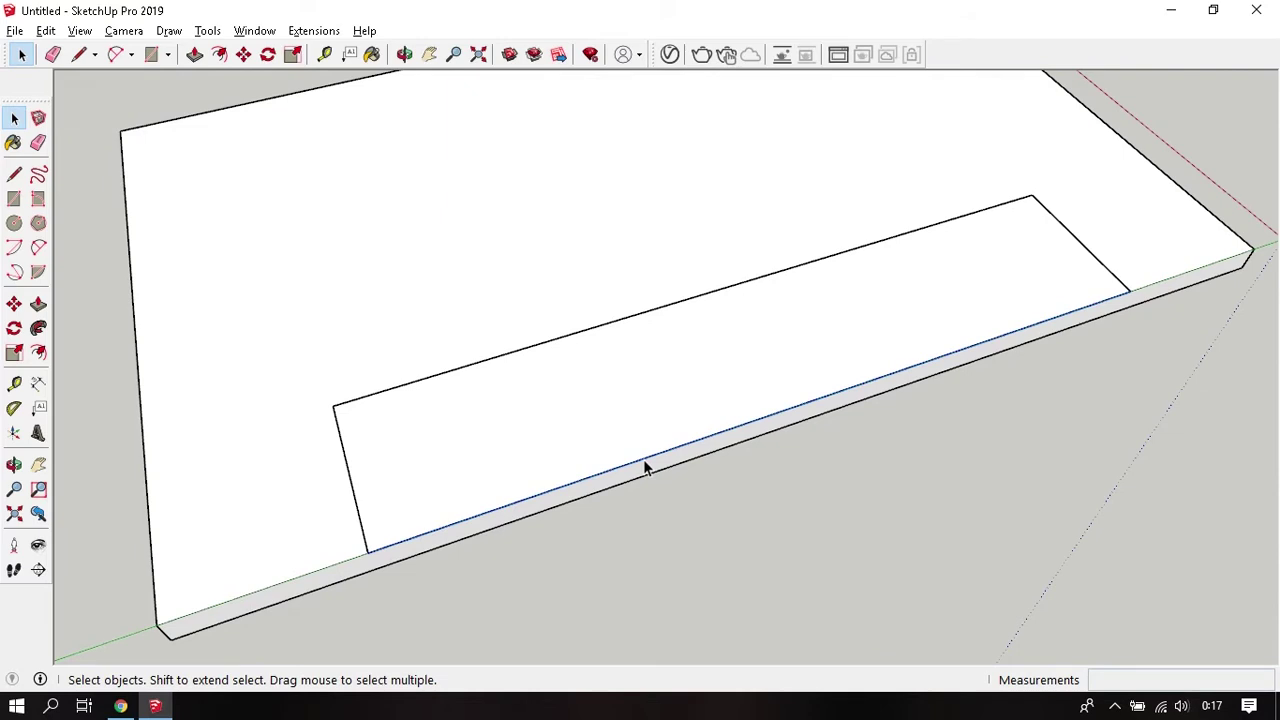
{"action": "right_click", "coordinate": [645, 467]}
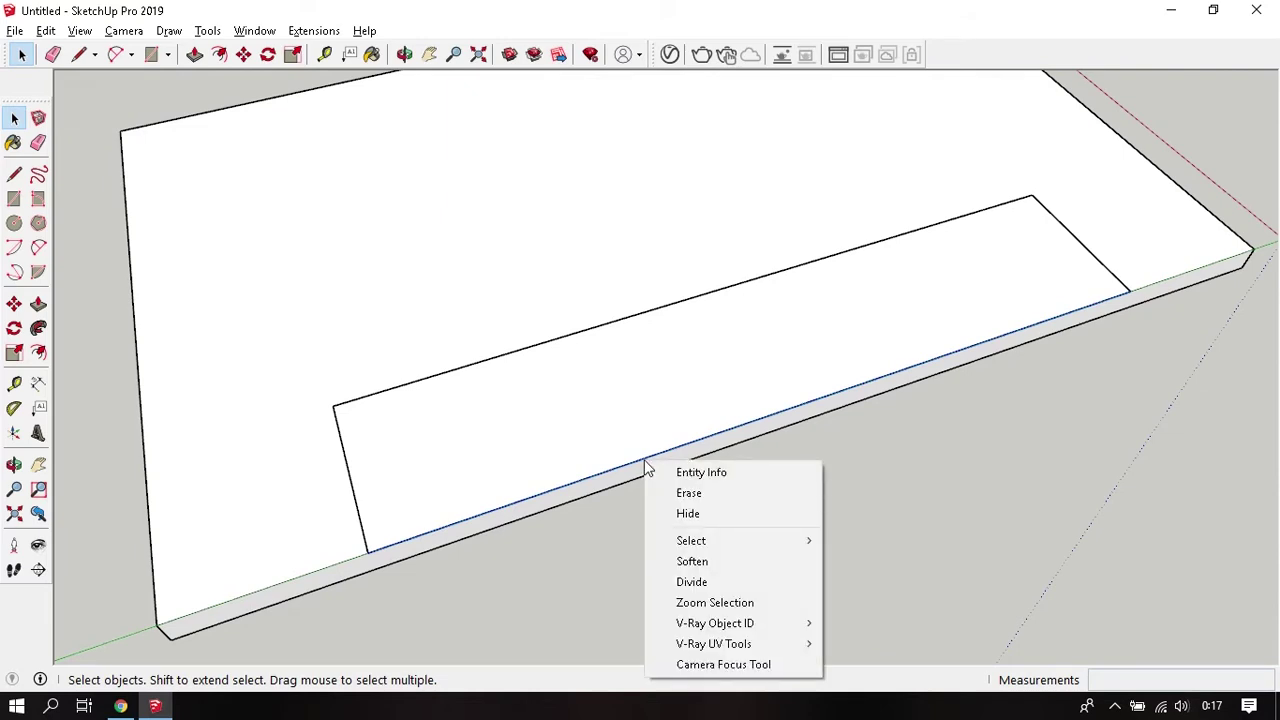
{"action": "left_click", "coordinate": [727, 582]}
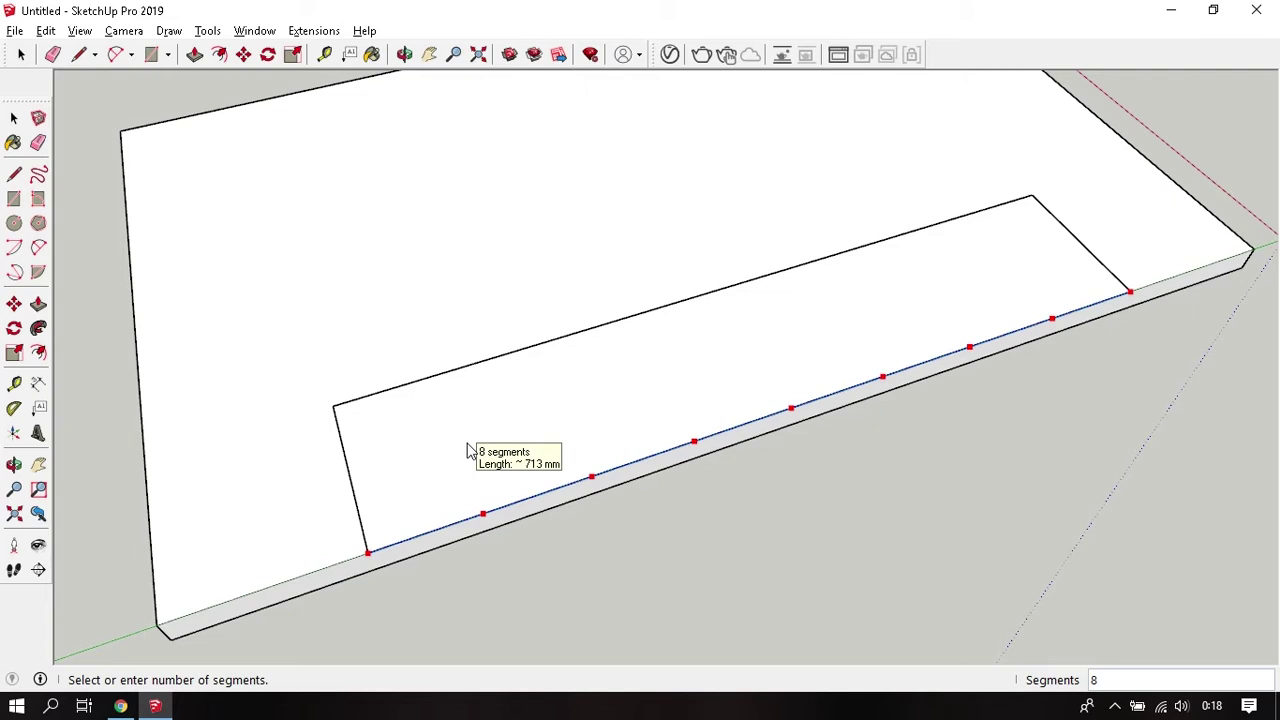
{"action": "type", "text": "19"}
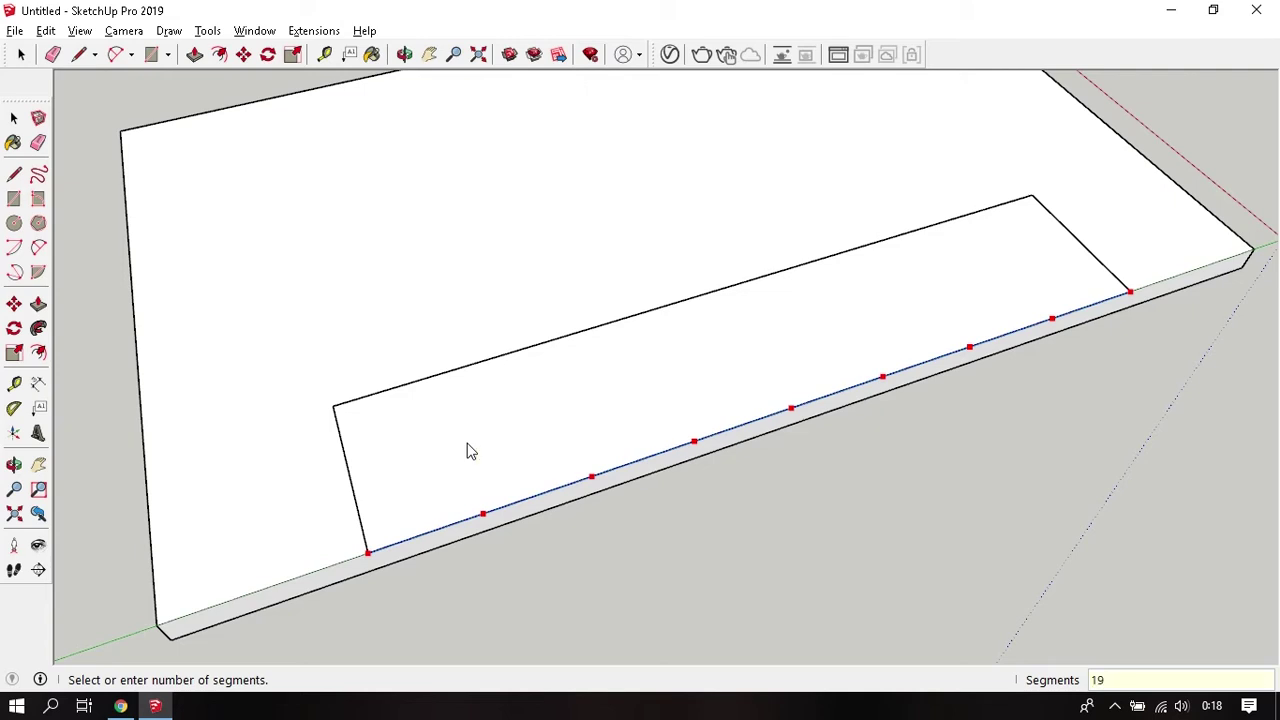
{"action": "key", "text": "Return"}
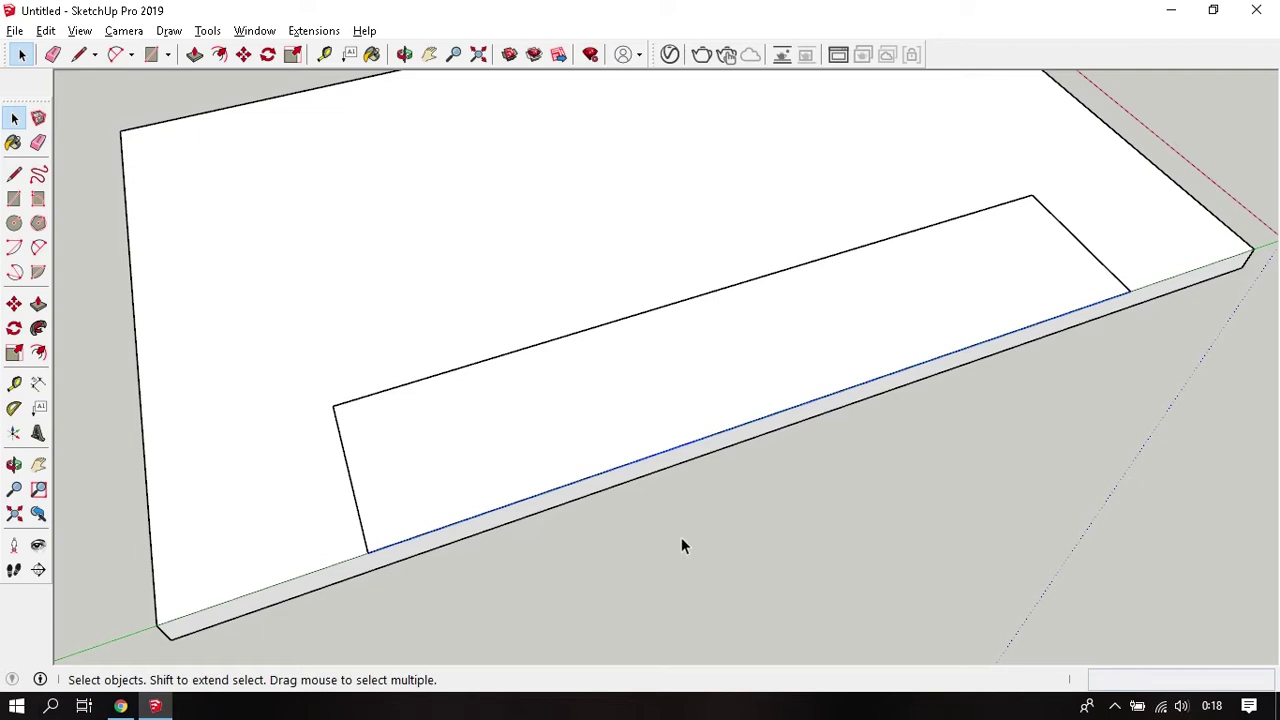
{"action": "scroll", "coordinate": [560, 509], "scroll_direction": "up", "scroll_amount": 3}
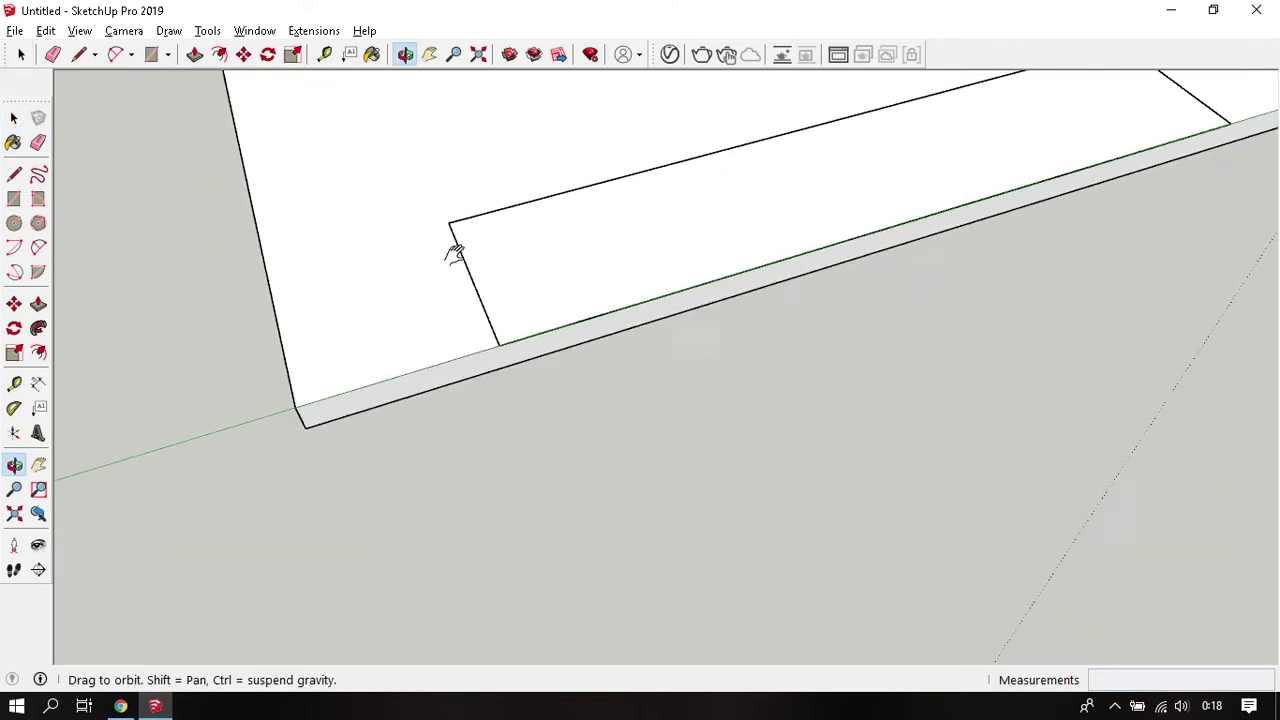
{"action": "middle_click_drag", "start_coordinate": [449, 251], "coordinate": [520, 383]}
{"action": "scroll", "coordinate": [520, 386], "scroll_direction": "up", "scroll_amount": 2}
{"action": "scroll", "coordinate": [520, 388], "scroll_direction": "up", "scroll_amount": 2}
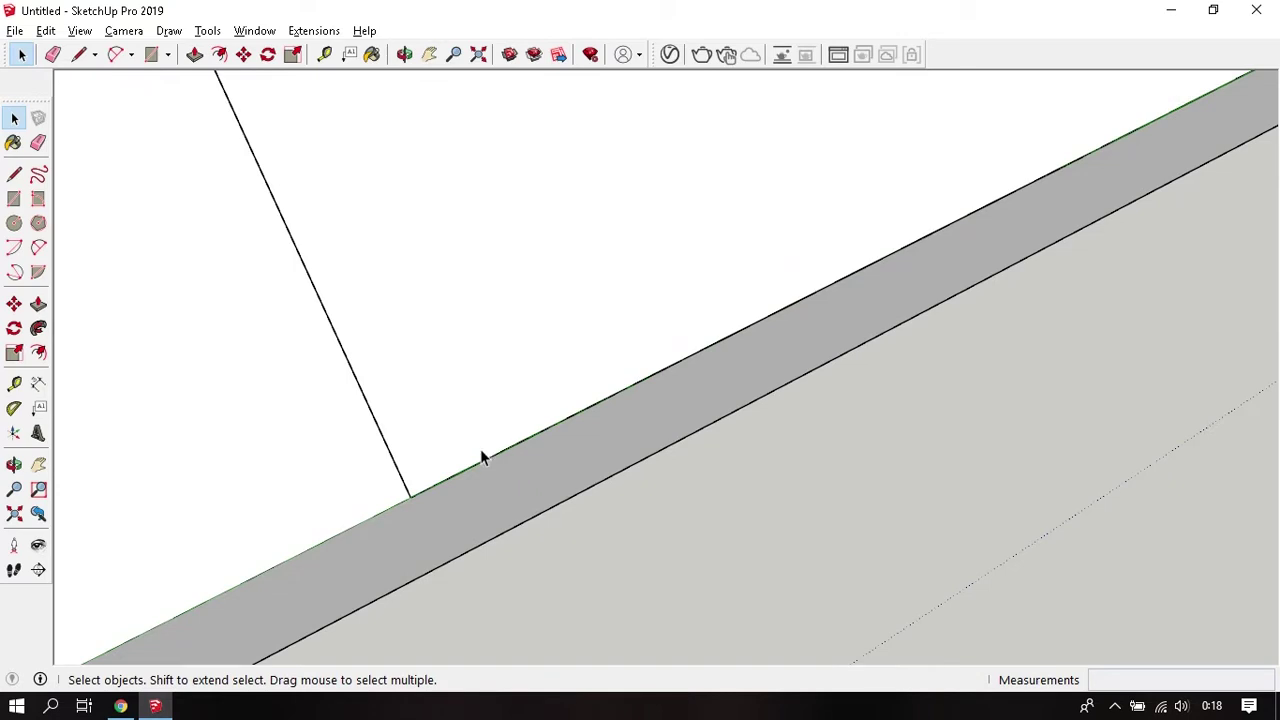
{"action": "middle_click_drag", "start_coordinate": [473, 470], "coordinate": [403, 431]}
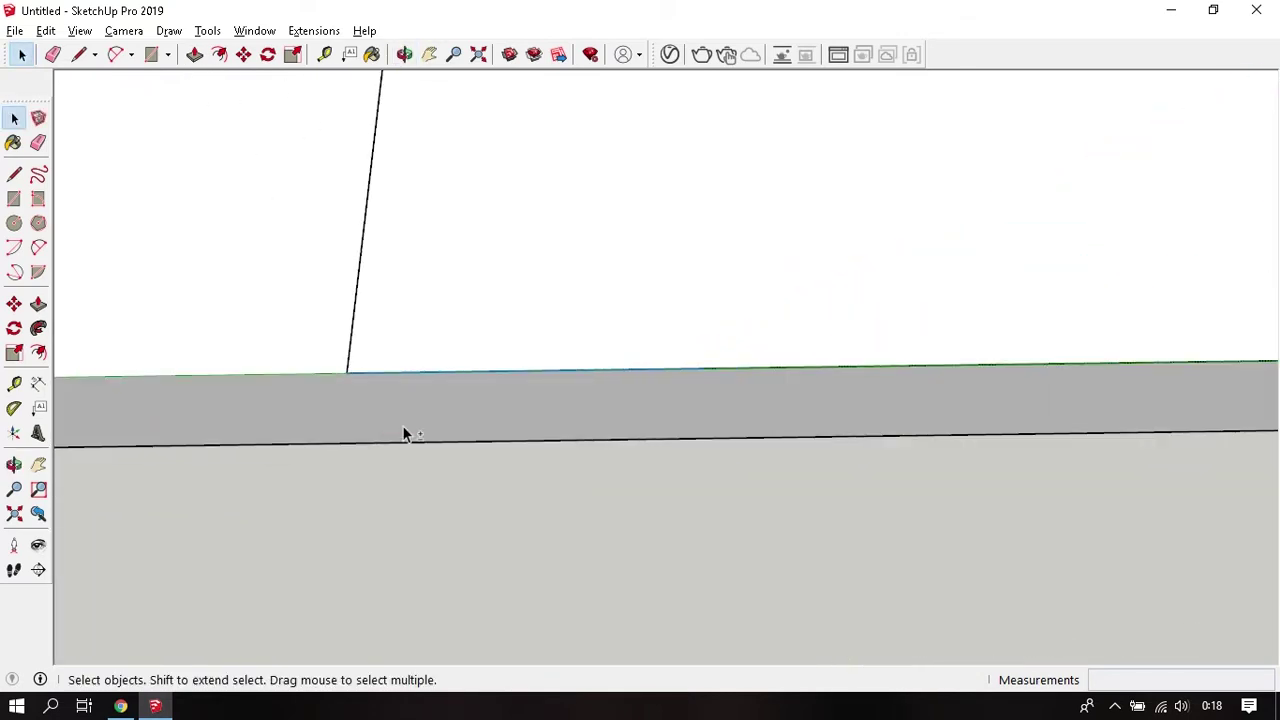
{"action": "scroll", "coordinate": [685, 375], "scroll_direction": "up", "scroll_amount": 1}
{"action": "mouse_move", "coordinate": [690, 378]}
{"action": "middle_mouse_down"}
{"action": "mouse_move", "coordinate": [694, 428]}
{"action": "mouse_move", "coordinate": [681, 352]}
{"action": "mouse_move", "coordinate": [323, 194]}
{"action": "middle_mouse_up"}
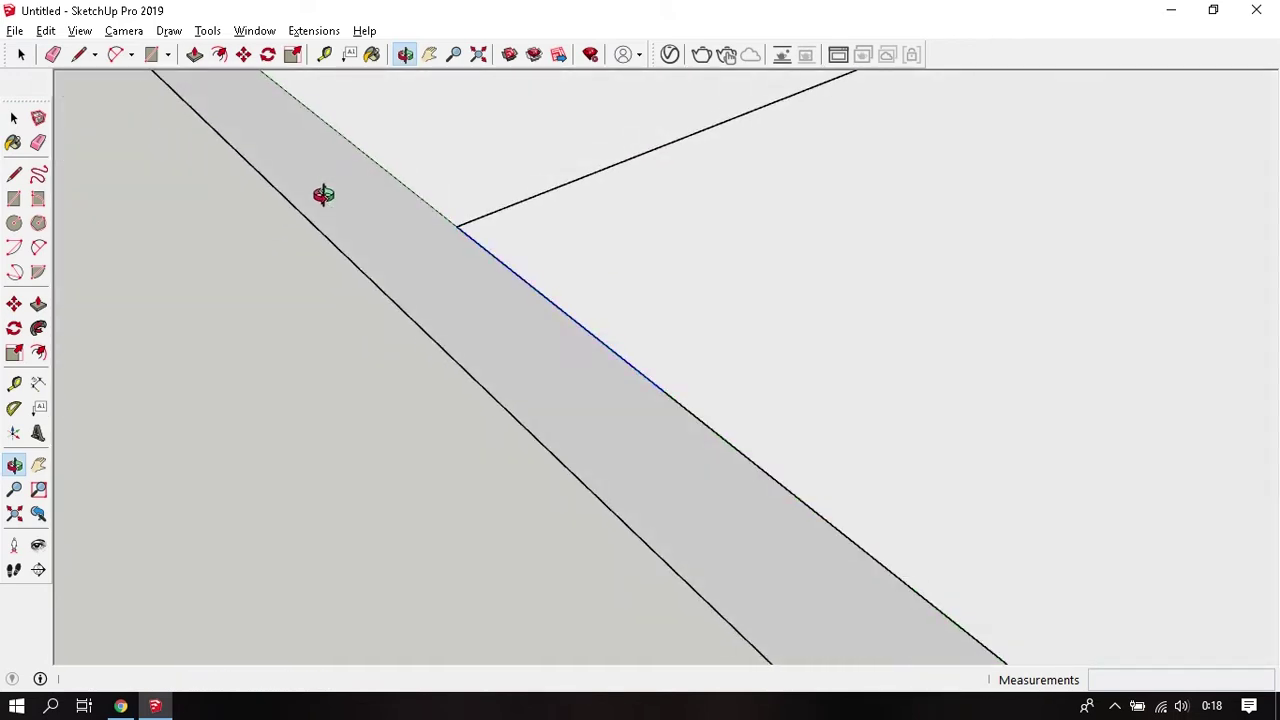
{"action": "mouse_move", "coordinate": [654, 360]}
{"action": "middle_mouse_down"}
{"action": "mouse_move", "coordinate": [617, 404]}
{"action": "mouse_move", "coordinate": [900, 426]}
{"action": "middle_mouse_up"}
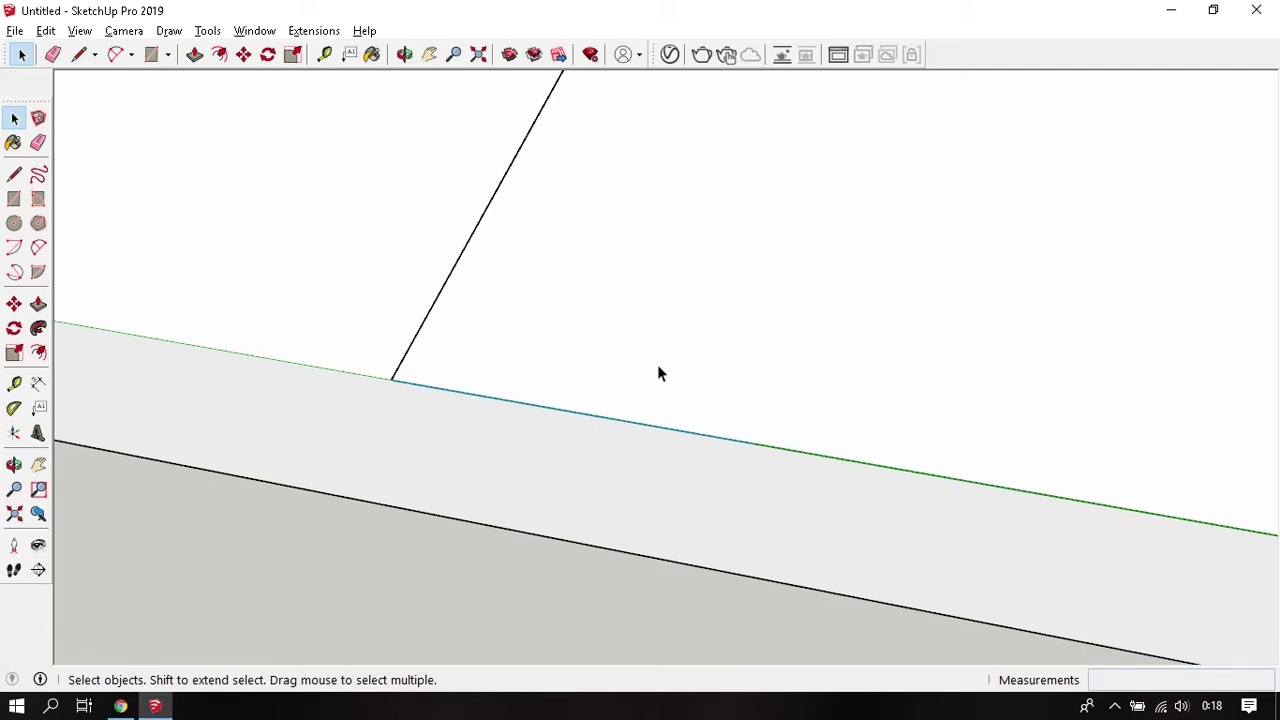
{"action": "key", "text": "t"}
{"action": "left_click", "coordinate": [390, 379]}
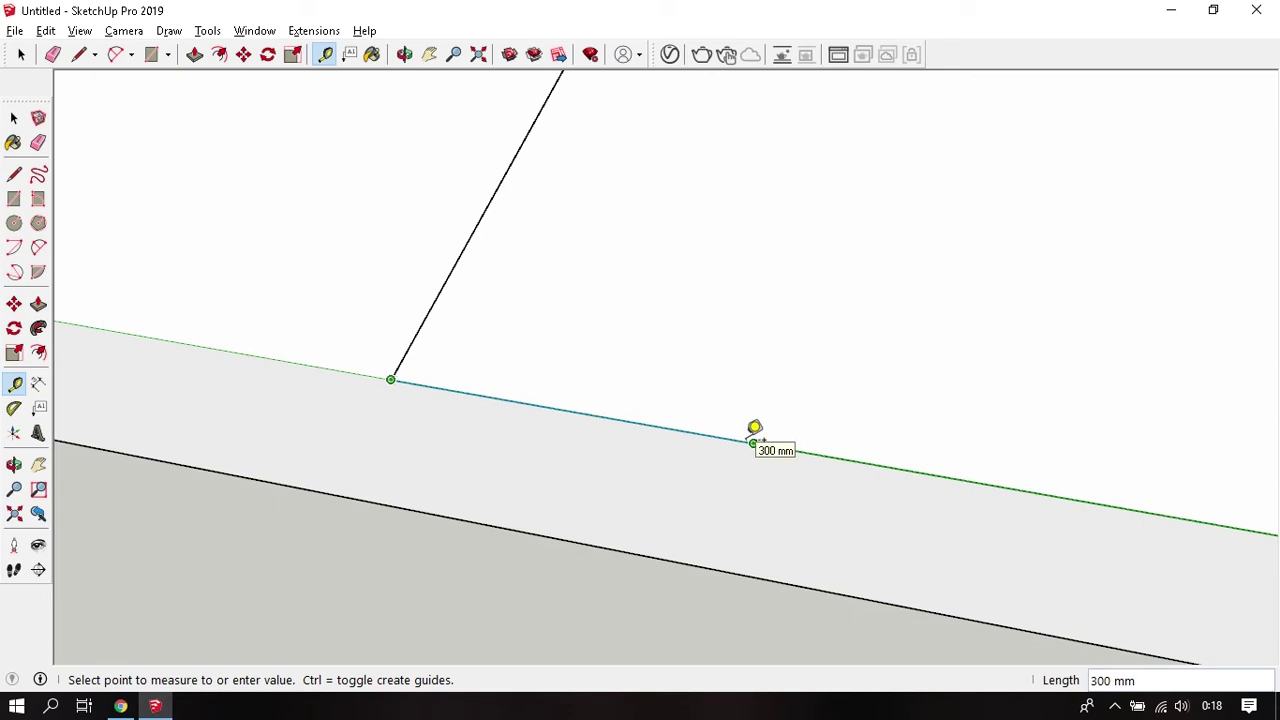
{"action": "key", "text": "space"}
{"action": "mouse_move", "coordinate": [400, 454]}
{"action": "middle_mouse_down"}
{"action": "mouse_move", "coordinate": [495, 373]}
{"action": "mouse_move", "coordinate": [549, 389]}
{"action": "middle_mouse_up"}
{"action": "scroll", "coordinate": [495, 373], "scroll_direction": "down", "scroll_amount": 3}
{"action": "scroll", "coordinate": [531, 366], "scroll_direction": "down", "scroll_amount": 1}
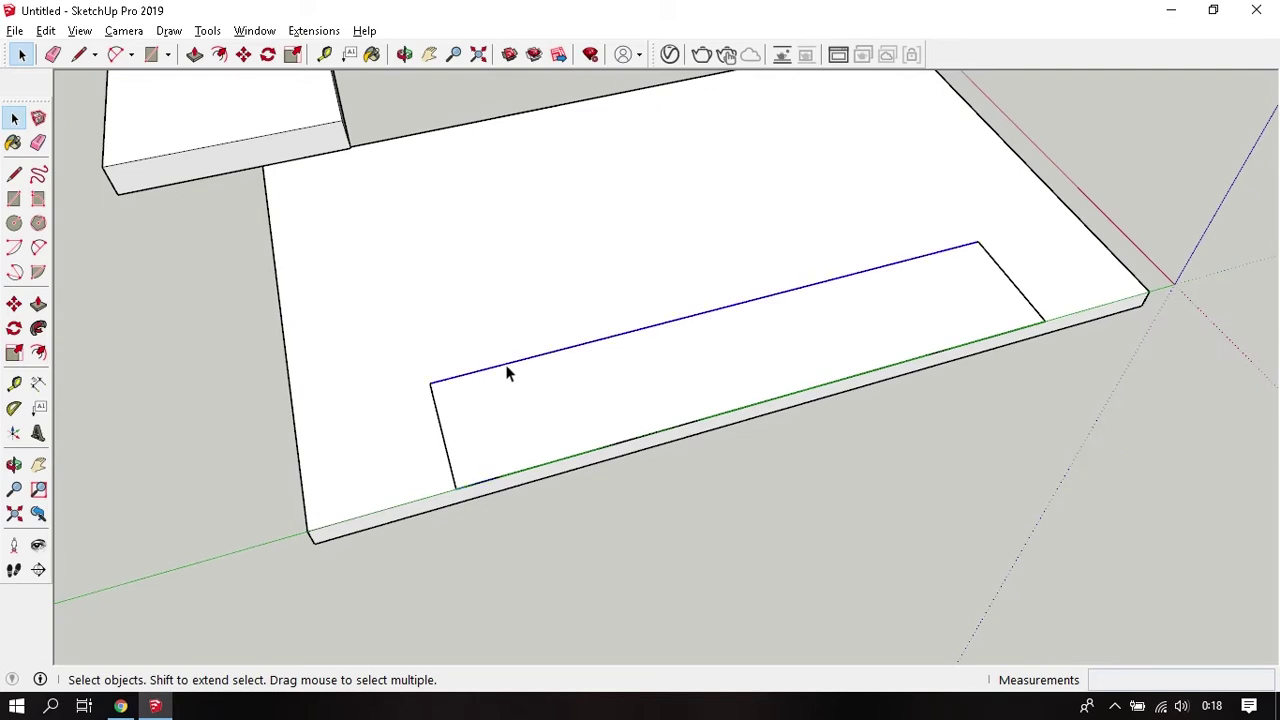
Divide the rectangle's back edge into segments.
{"action": "right_click", "coordinate": [507, 372]}
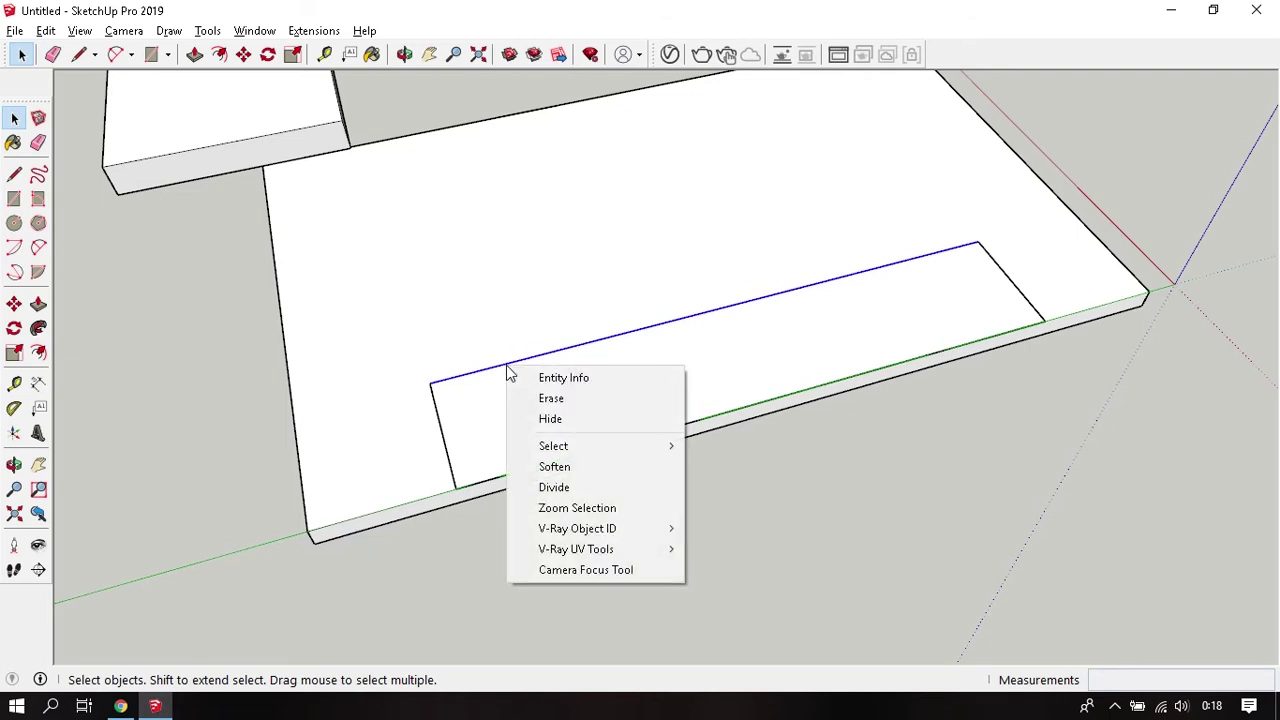
{"action": "left_click", "coordinate": [599, 488]}
{"action": "type", "text": "19"}
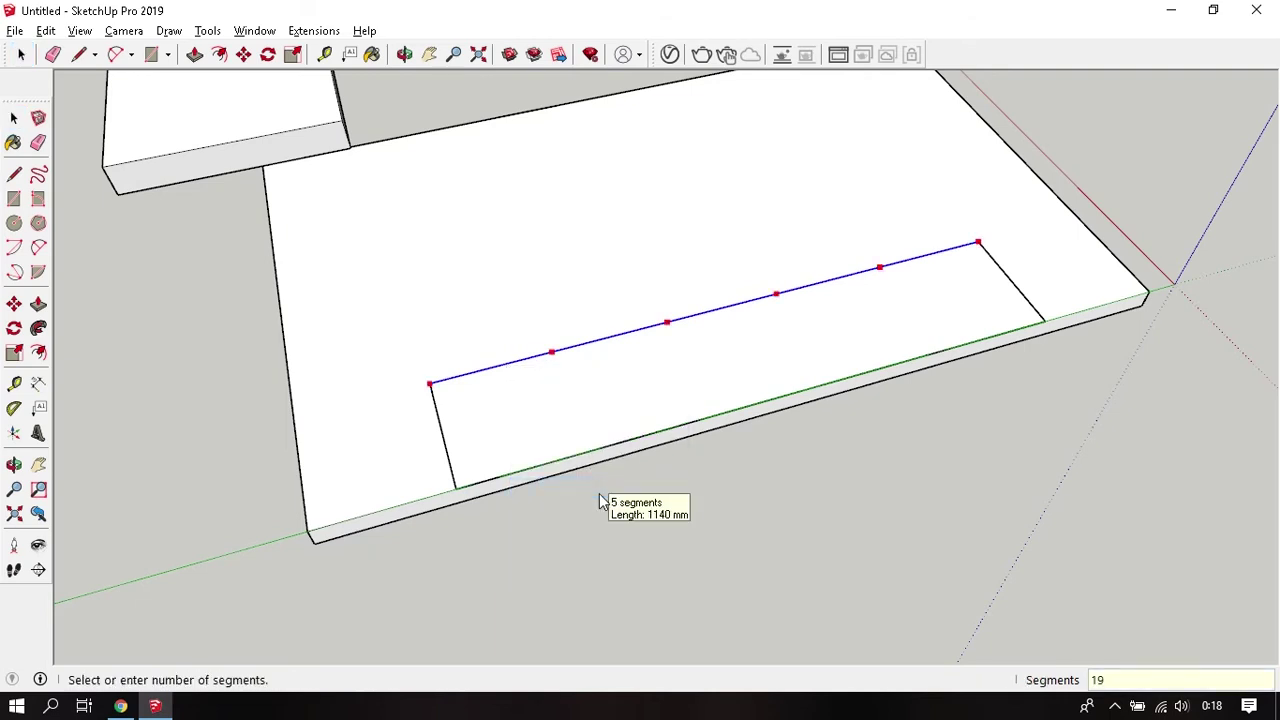
{"action": "left_click", "coordinate": [600, 501]}
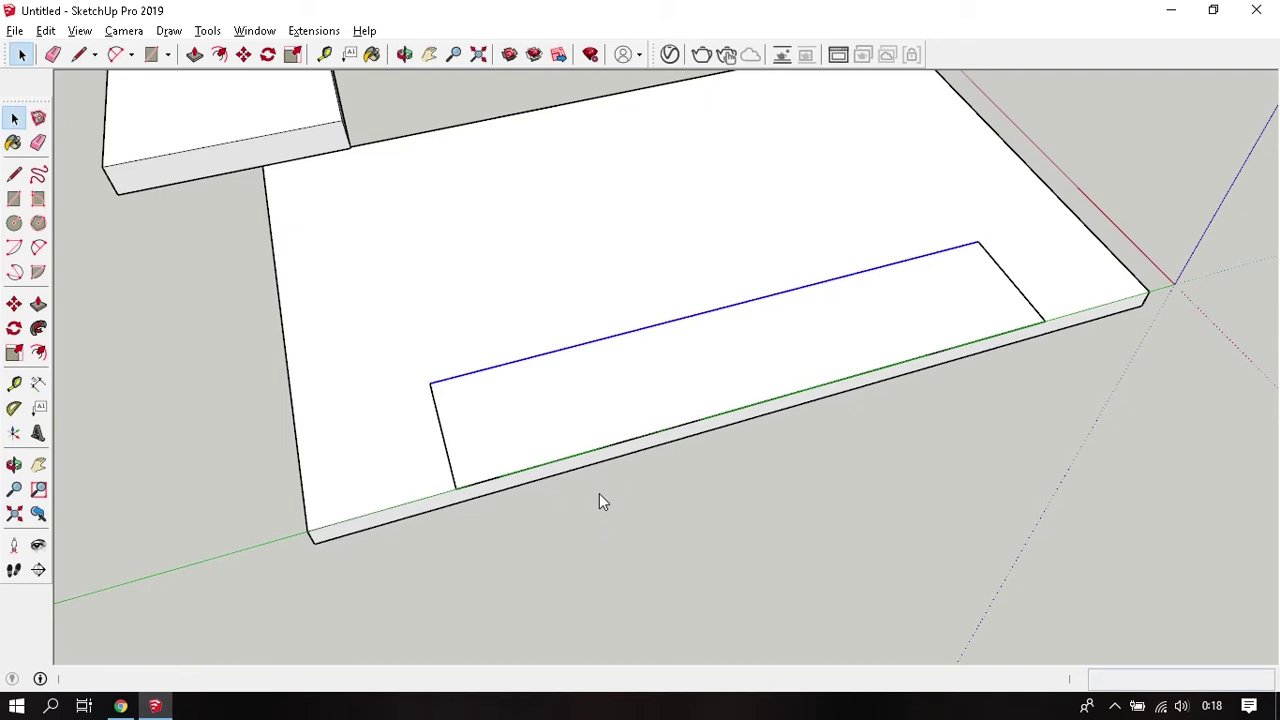
Push/Pull the long strip upward into a 180 mm high block.
{"action": "middle_click_drag", "start_coordinate": [643, 414], "coordinate": [651, 466]}
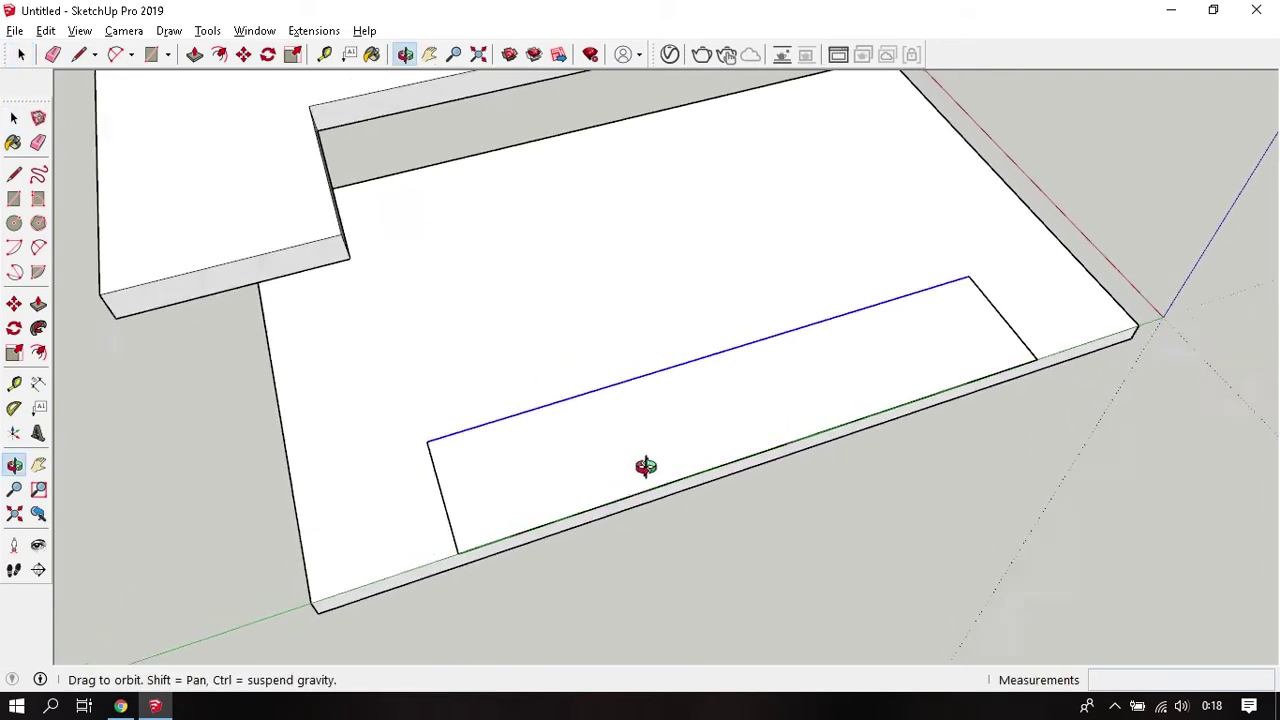
{"action": "key", "text": "p"}
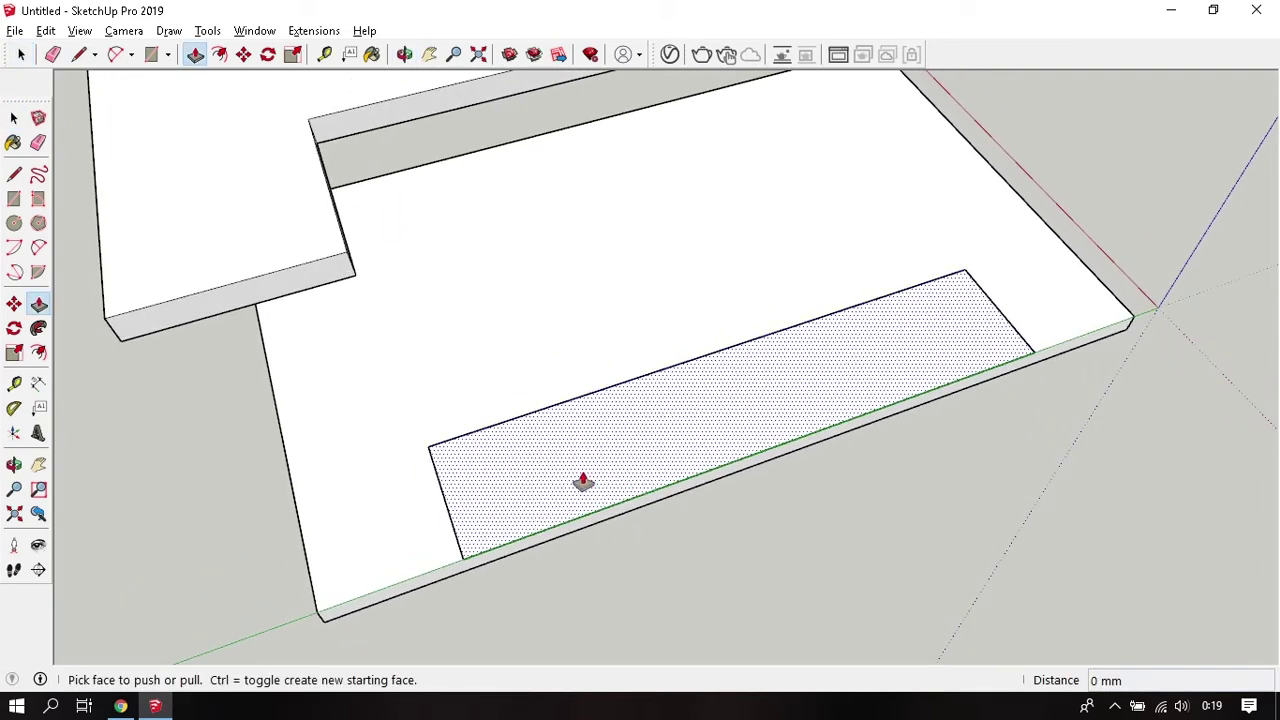
{"action": "left_click", "coordinate": [583, 481]}
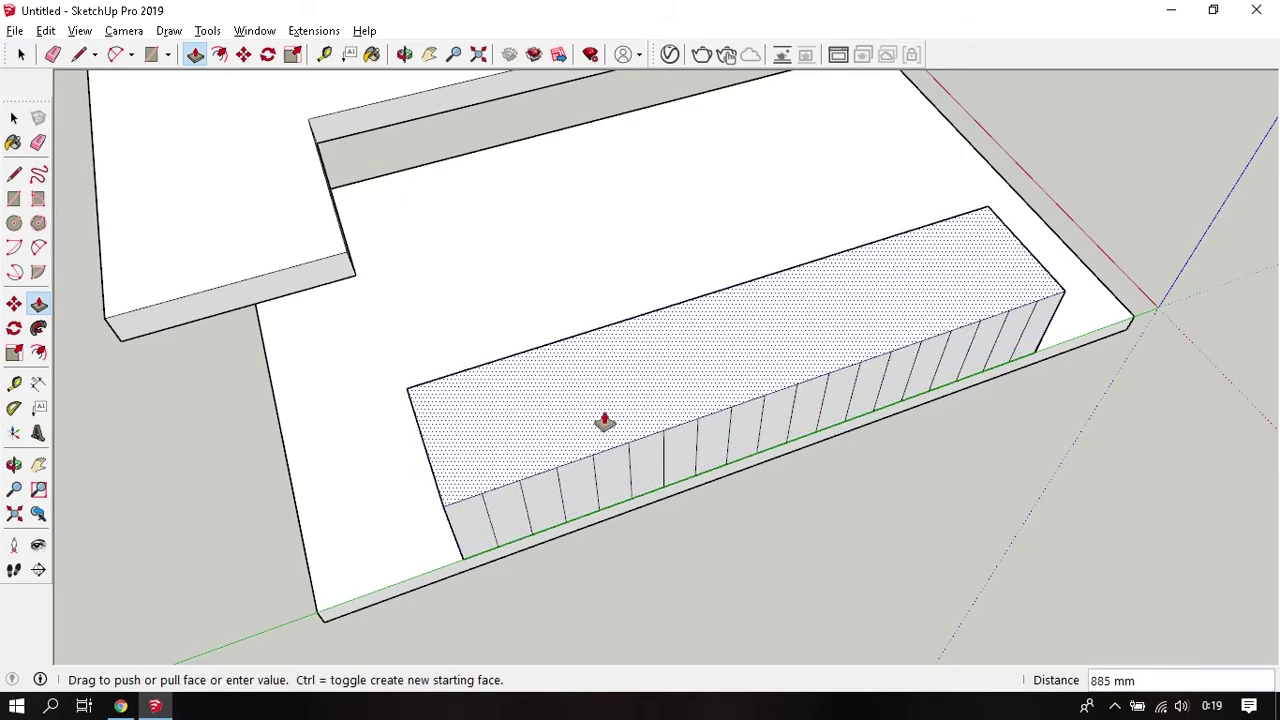
{"action": "mouse_move", "coordinate": [603, 420]}
{"action": "middle_mouse_down"}
{"action": "mouse_move", "coordinate": [643, 260]}
{"action": "mouse_move", "coordinate": [681, 197]}
{"action": "mouse_move", "coordinate": [671, 259]}
{"action": "middle_mouse_up"}
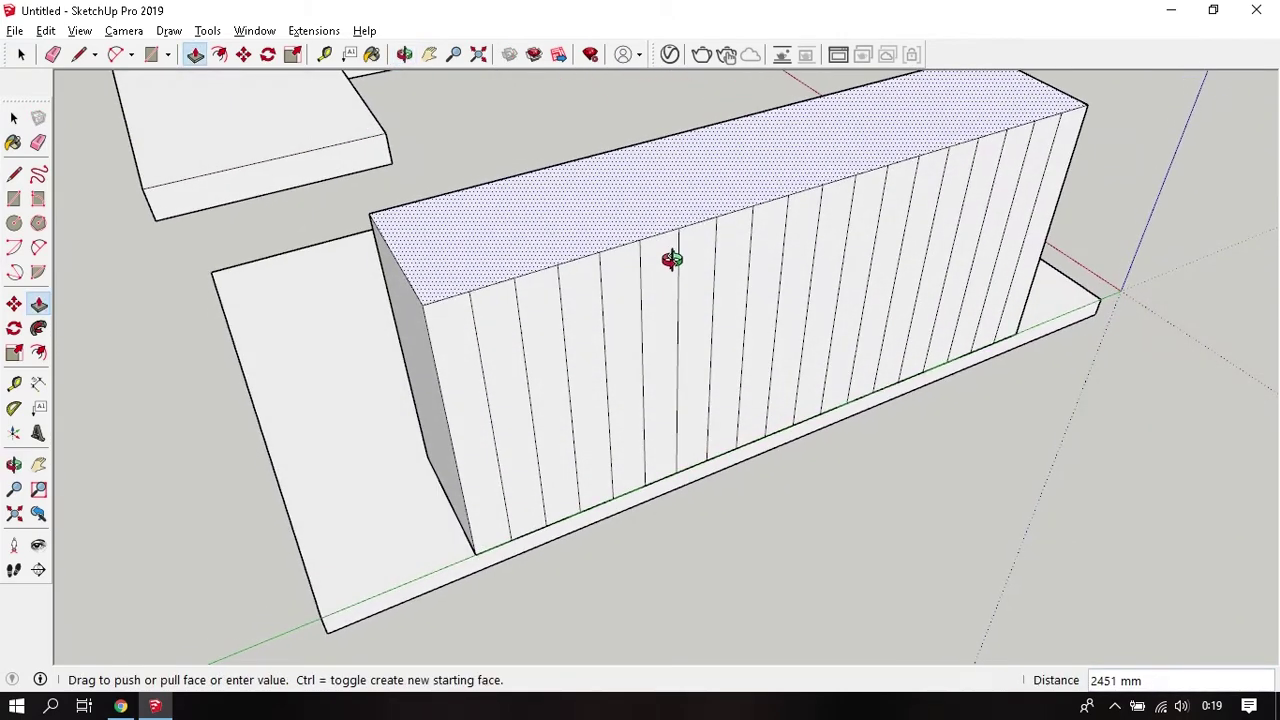
{"action": "type", "text": "180"}
{"action": "key", "text": "Return"}
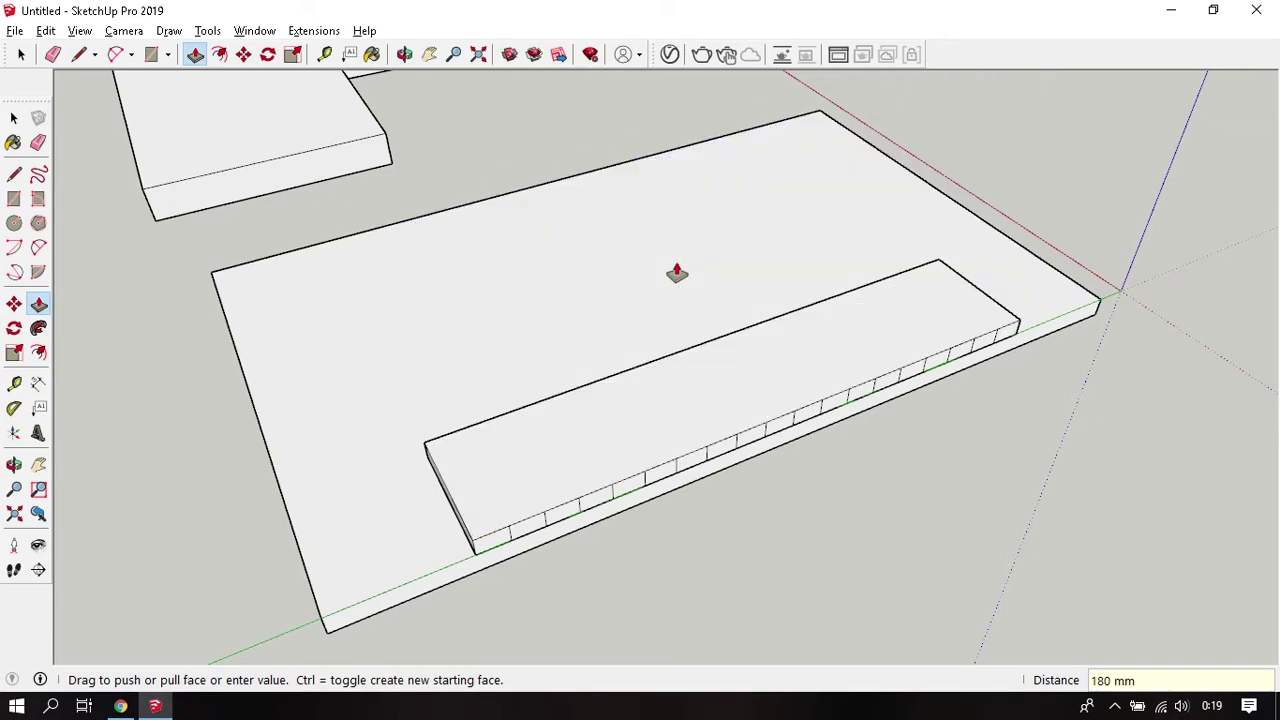
{"action": "key", "text": "space"}
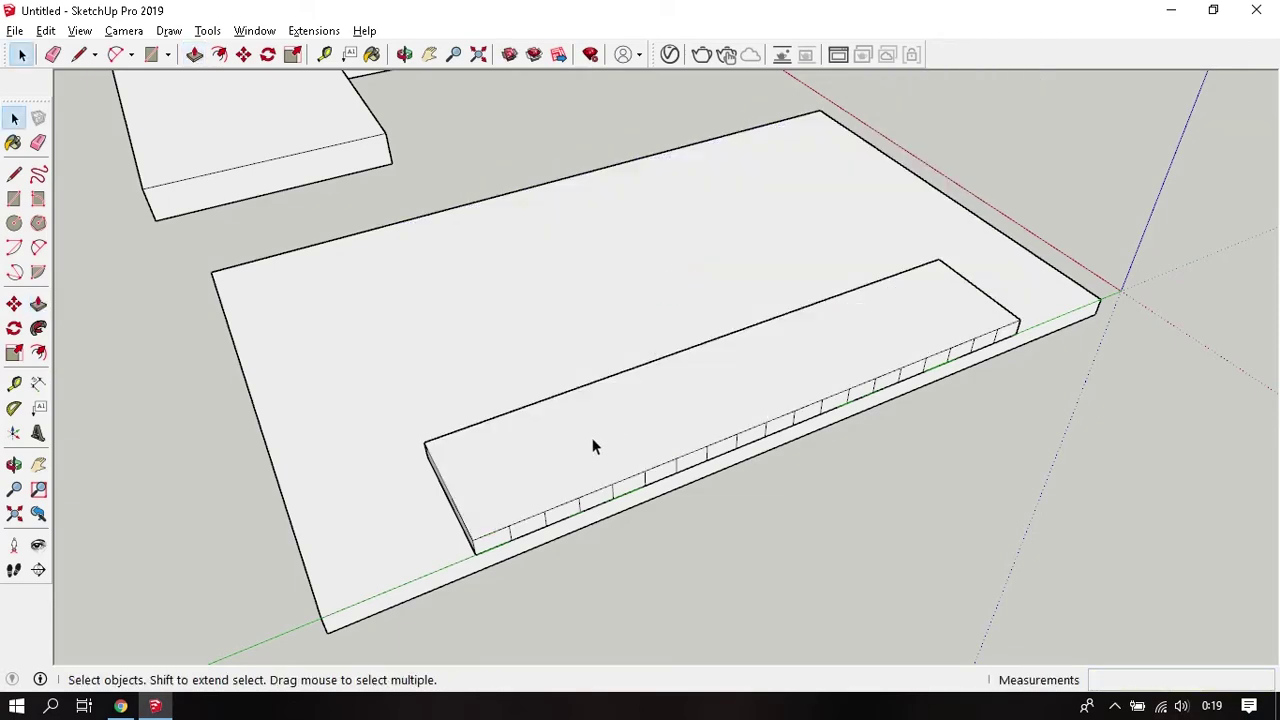
{"action": "scroll", "coordinate": [570, 465], "scroll_direction": "up", "scroll_amount": 2}
Place a guide from the block's left end, then a second guide 300 mm further along.
{"action": "middle_click_drag", "start_coordinate": [554, 475], "coordinate": [562, 431]}
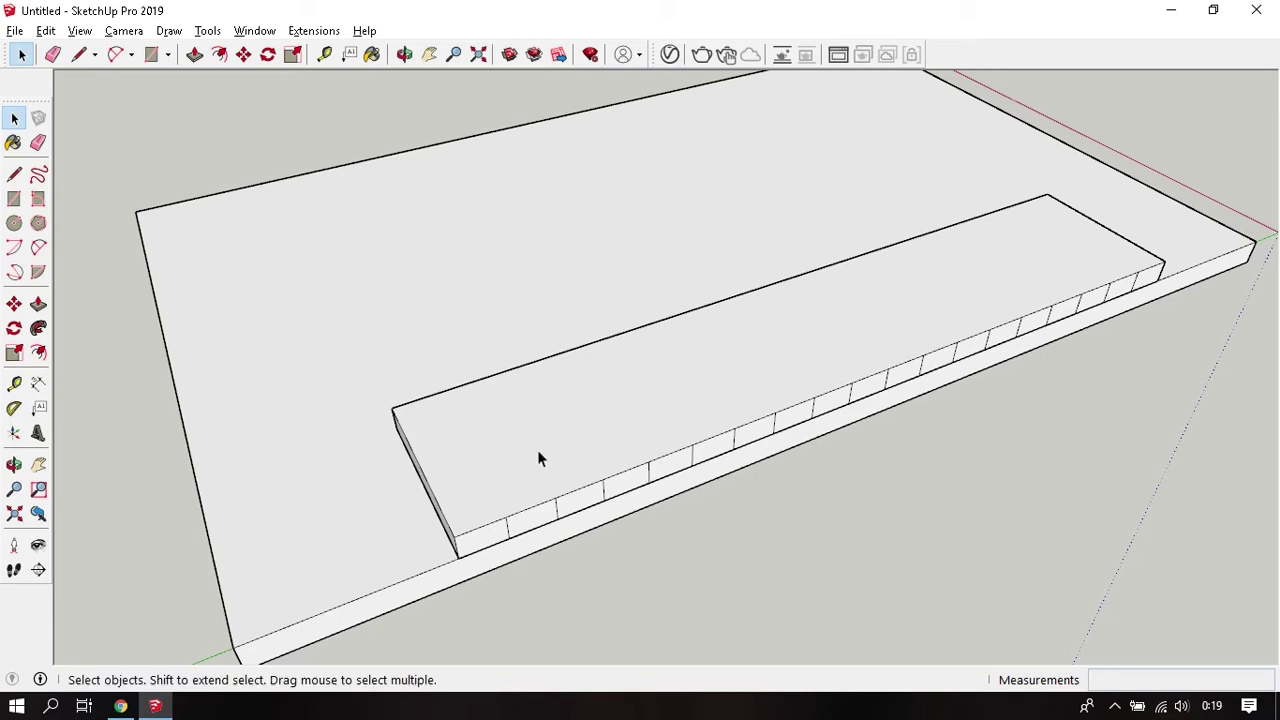
{"action": "mouse_move", "coordinate": [537, 457]}
{"action": "middle_mouse_down"}
{"action": "mouse_move", "coordinate": [557, 423]}
{"action": "mouse_move", "coordinate": [537, 478]}
{"action": "middle_mouse_up"}
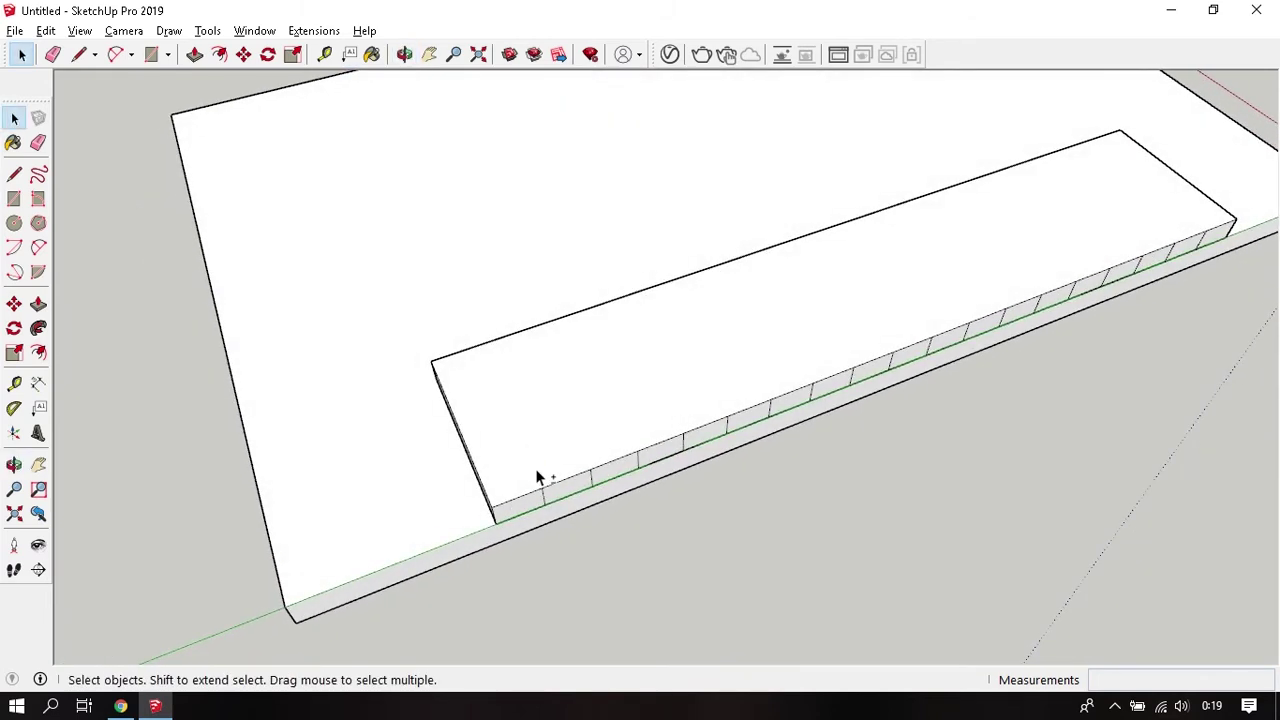
{"action": "scroll", "coordinate": [537, 478], "scroll_direction": "up", "scroll_amount": 2}
{"action": "scroll", "coordinate": [523, 480], "scroll_direction": "up", "scroll_amount": 2}
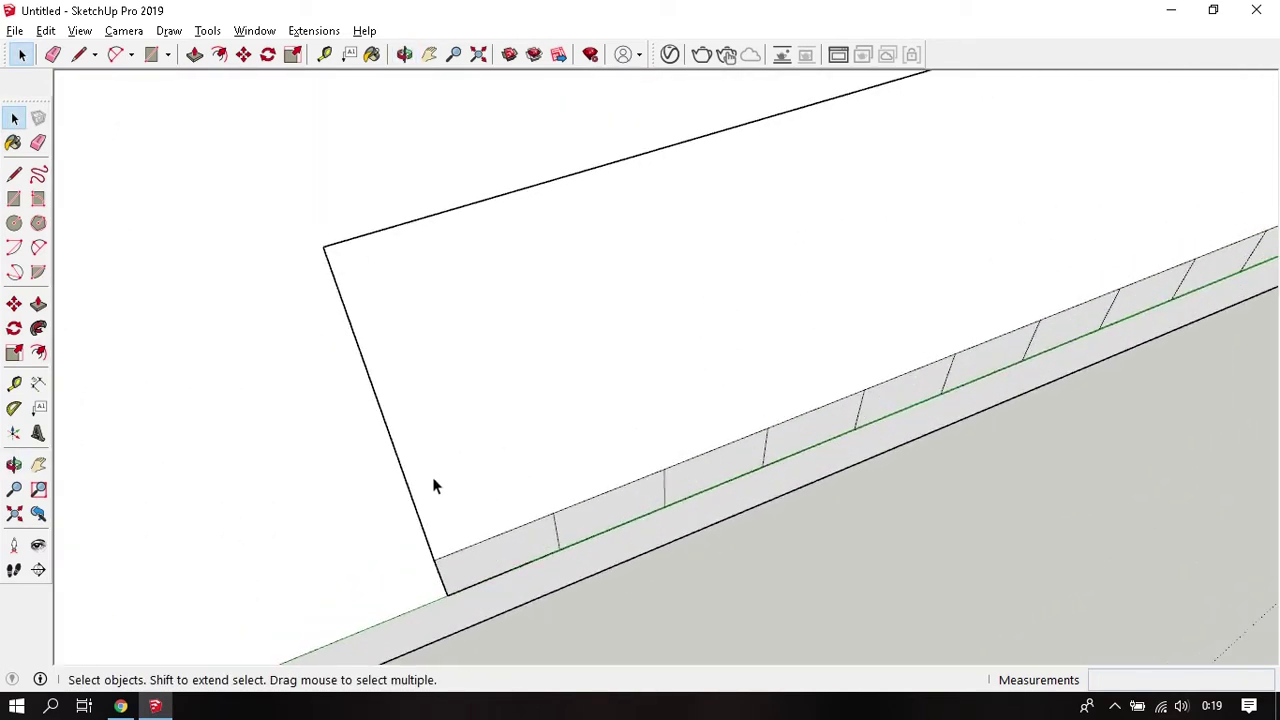
{"action": "key", "text": "t"}
{"action": "left_click", "coordinate": [413, 502]}
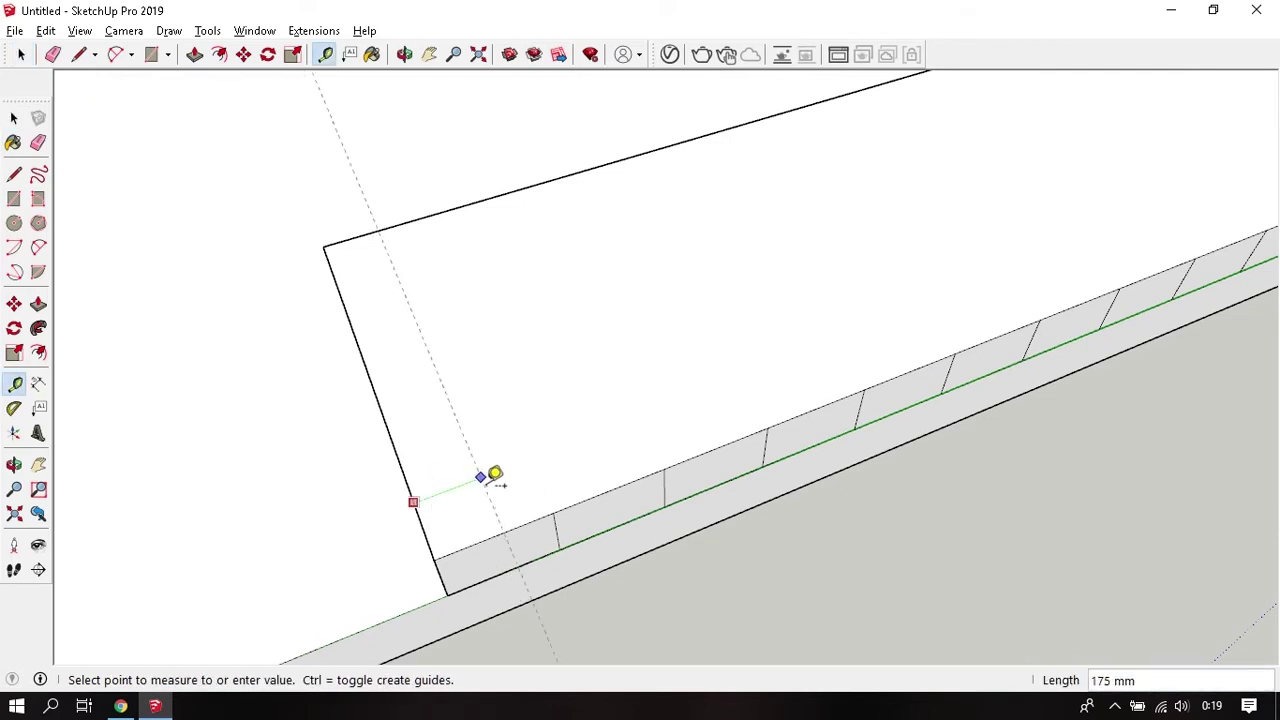
{"action": "left_click", "coordinate": [558, 495]}
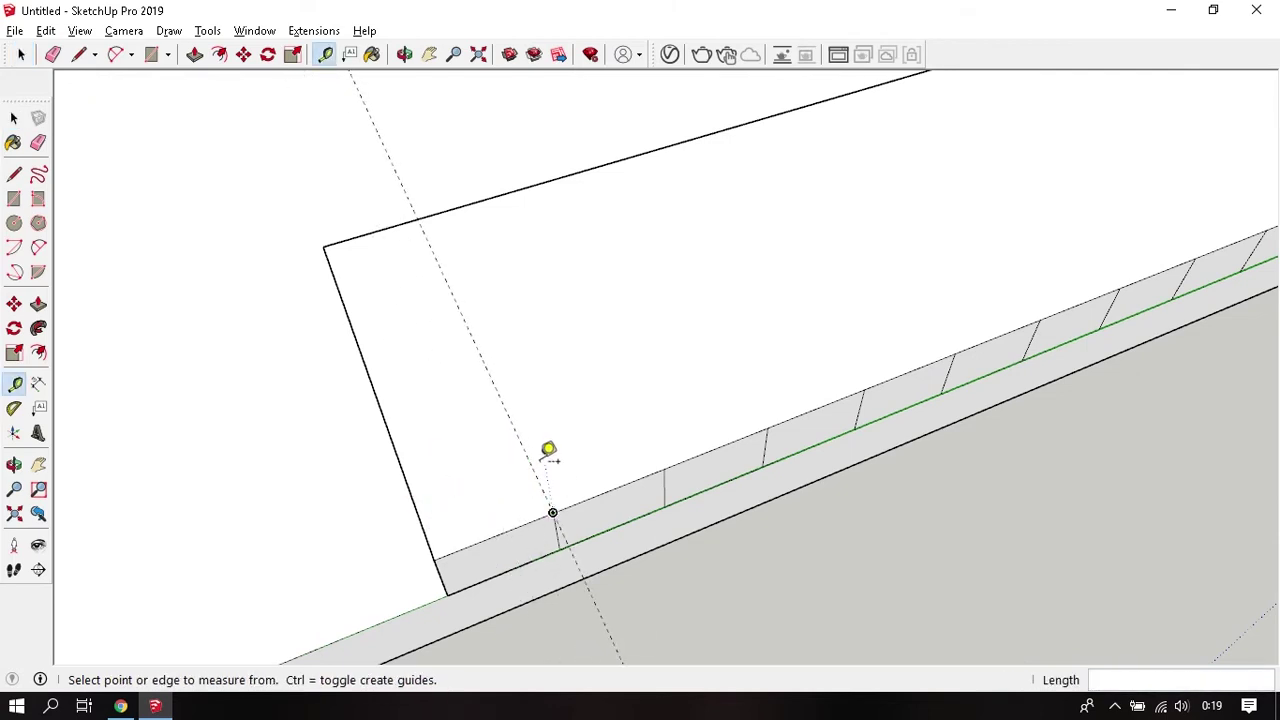
{"action": "left_click", "coordinate": [534, 471]}
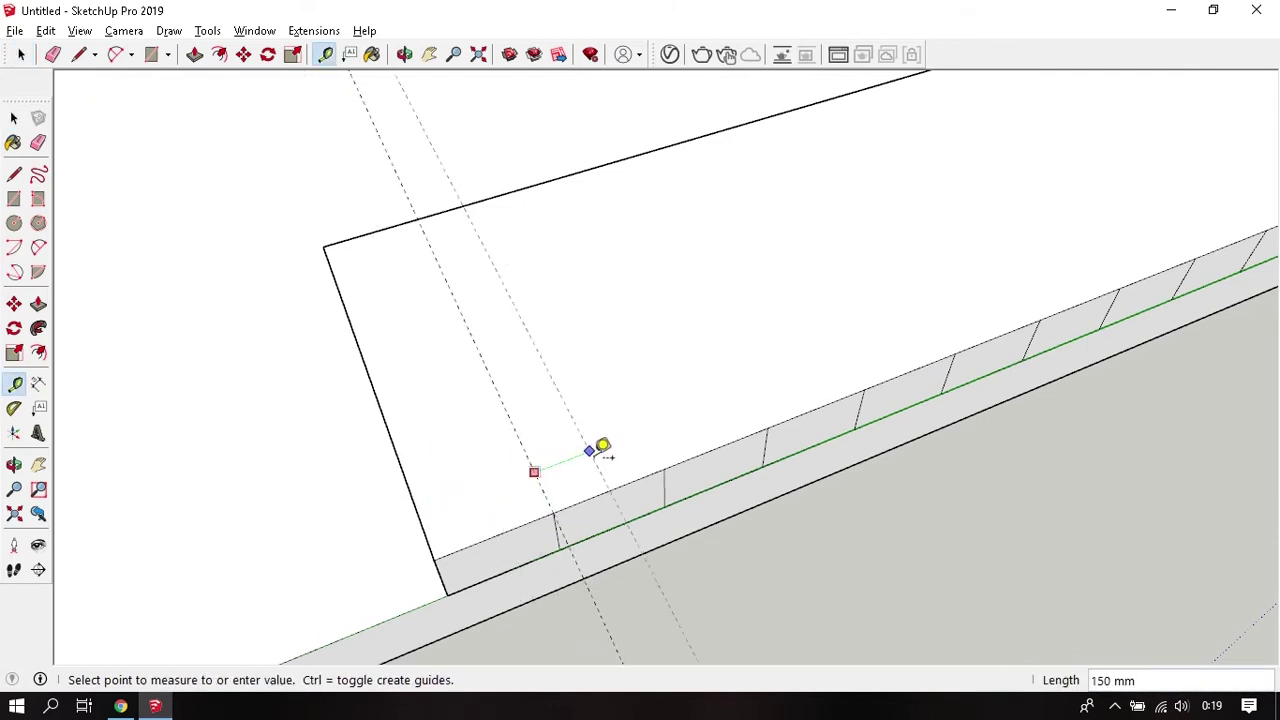
{"action": "left_click", "coordinate": [668, 455]}
{"action": "key", "text": "o"}
{"action": "middle_click_drag", "start_coordinate": [565, 438], "coordinate": [650, 448]}
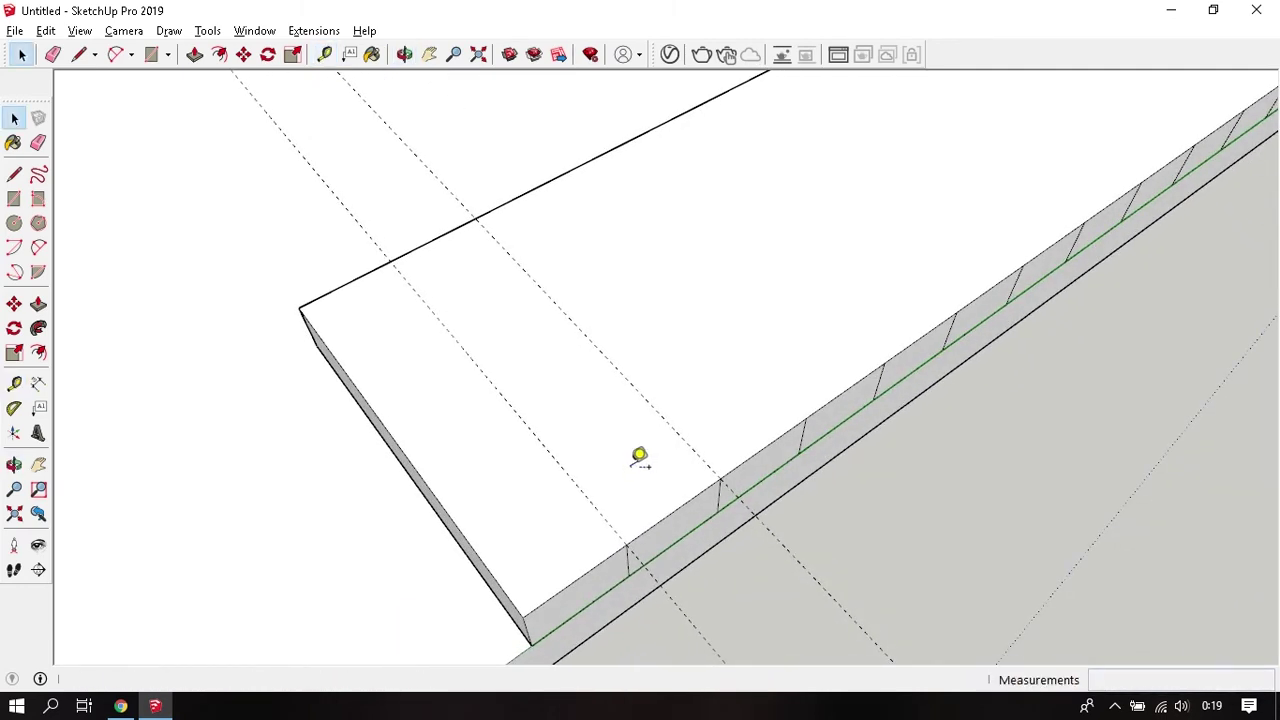
{"action": "key", "text": "space"}
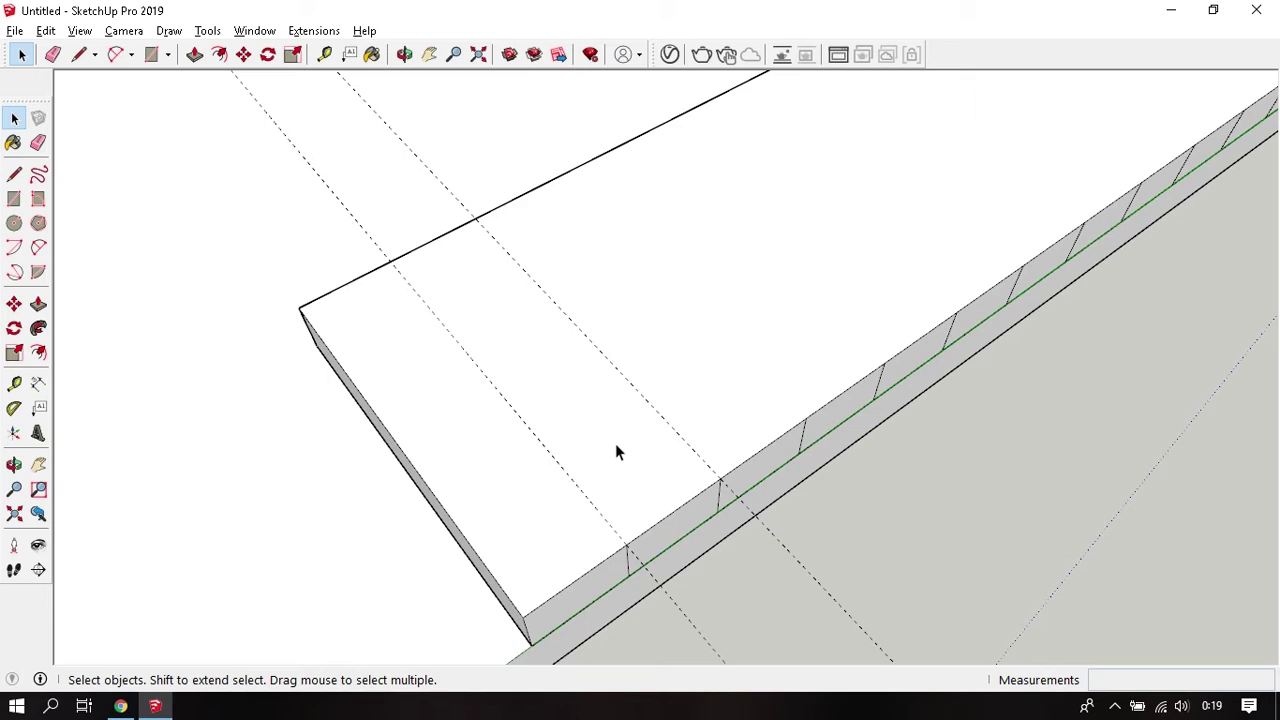
Undo the guide lines and draw a 1200 mm line across the block's top near the left end.
{"action": "key", "text": "ctrl+z"}
{"action": "key", "text": "ctrl+z"}
{"action": "key", "text": "l"}
{"action": "left_click", "coordinate": [626, 545]}
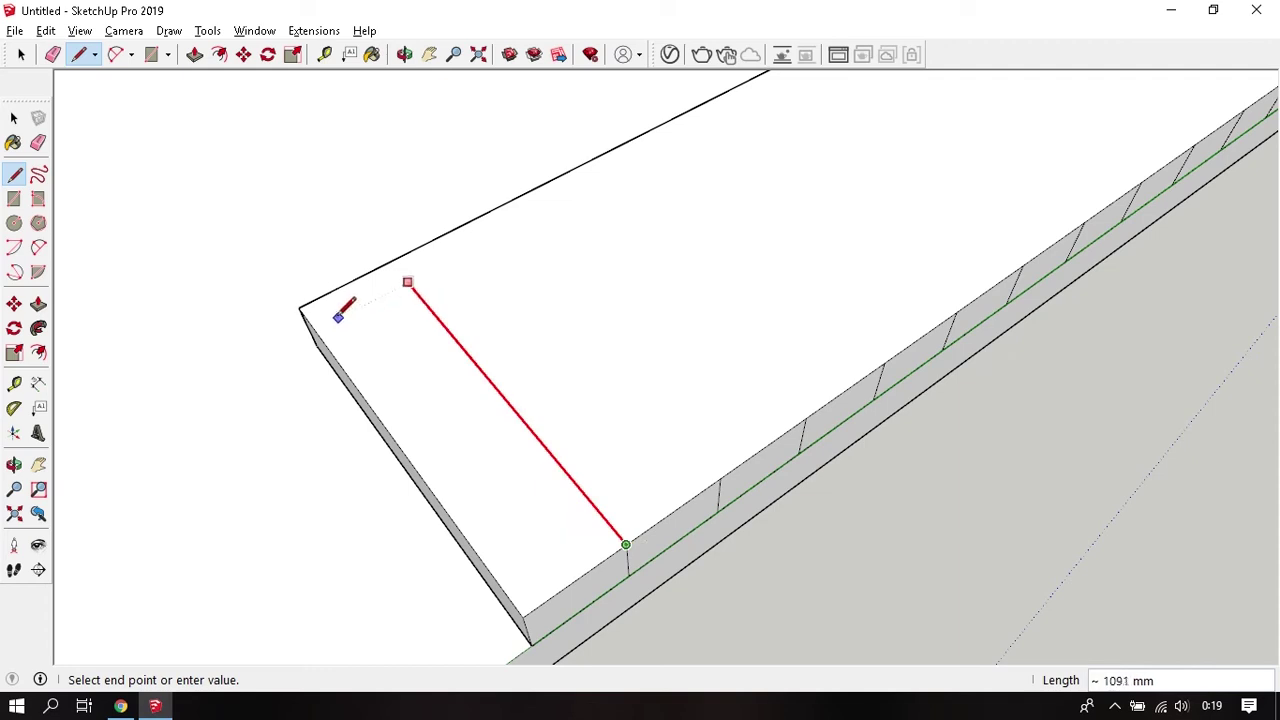
{"action": "left_click", "coordinate": [308, 302]}
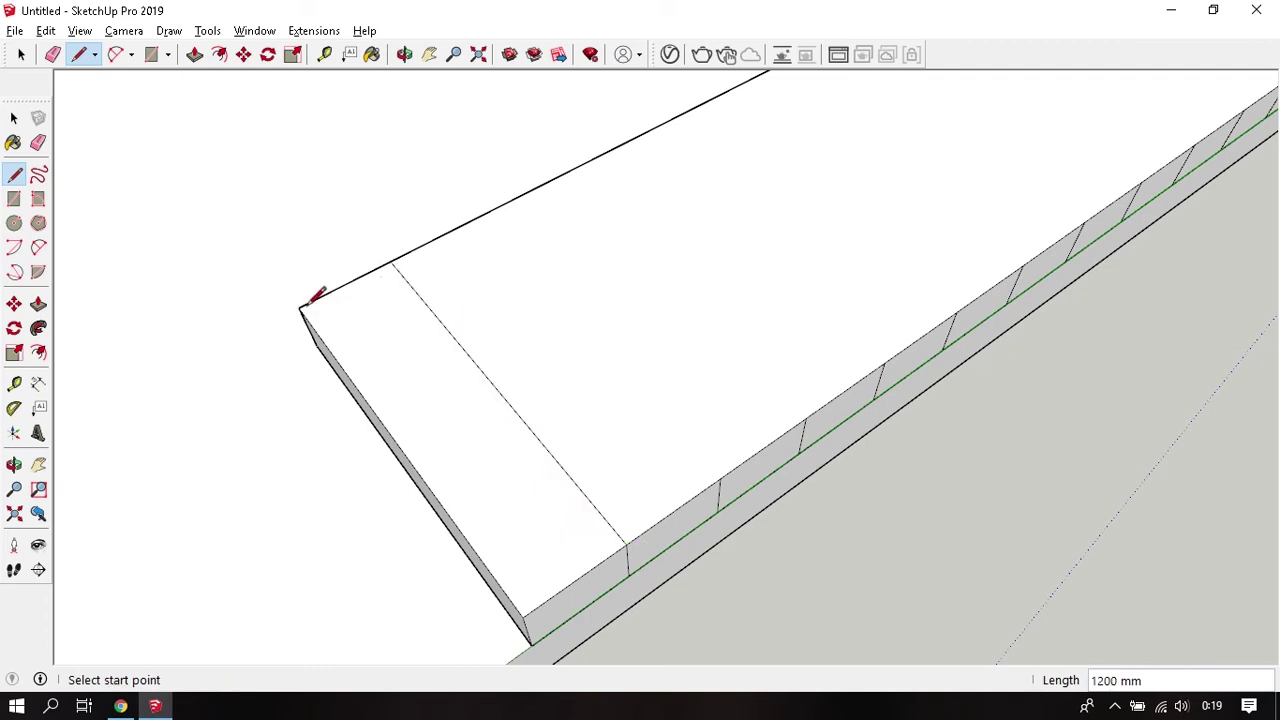
{"action": "scroll", "coordinate": [316, 296], "scroll_direction": "down", "scroll_amount": 2}
Raise the larger top face by the same step height, then split and raise the rest again.
{"action": "key", "text": "p"}
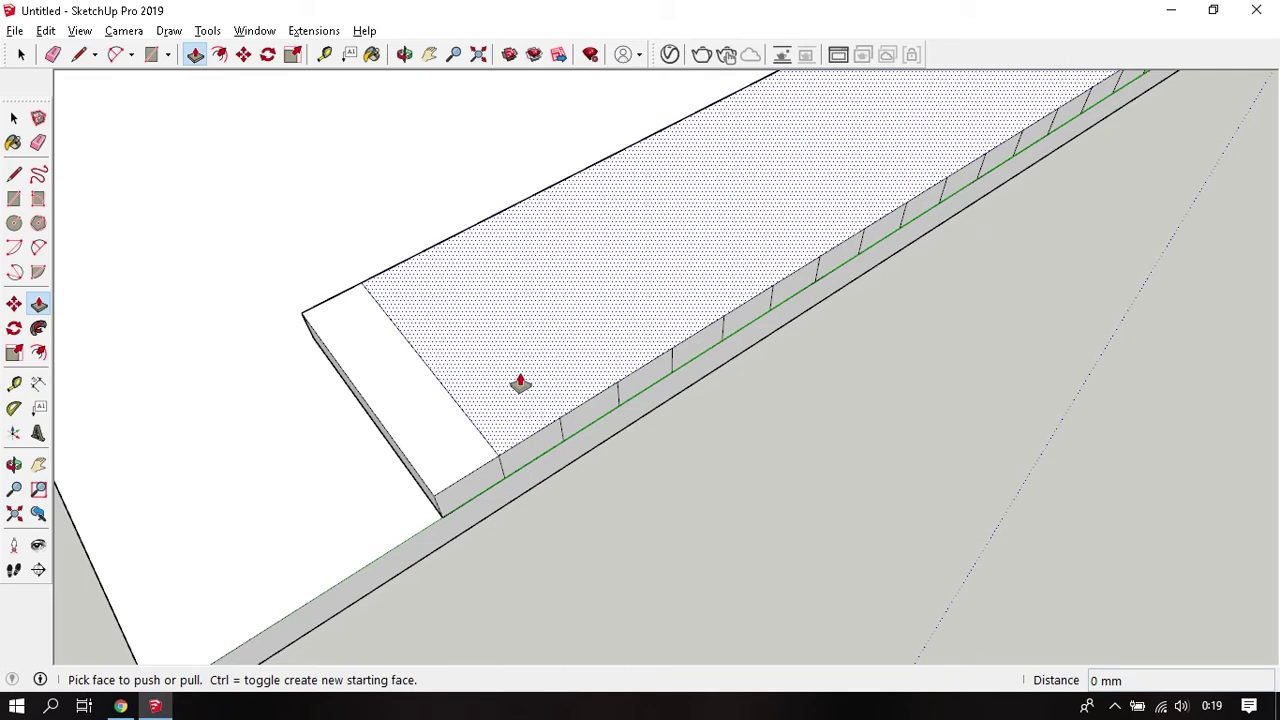
{"action": "double_click", "coordinate": [520, 383]}
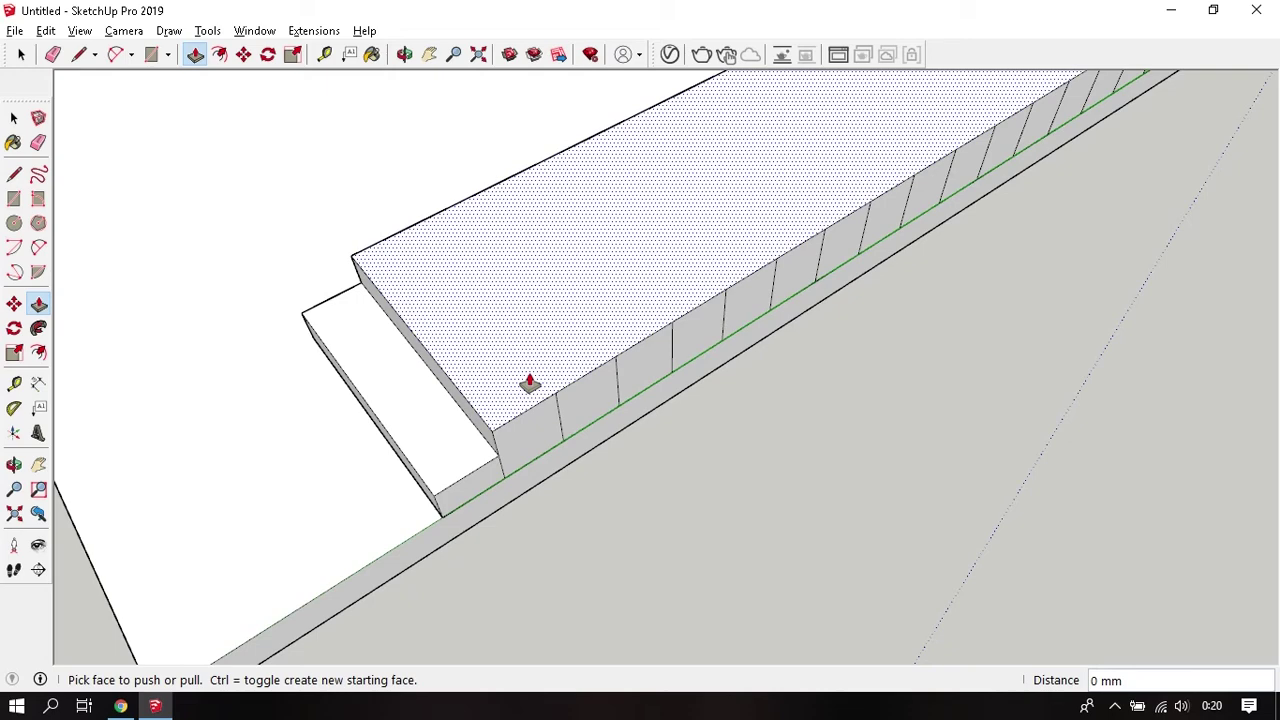
{"action": "middle_click_drag", "start_coordinate": [530, 383], "coordinate": [605, 462]}
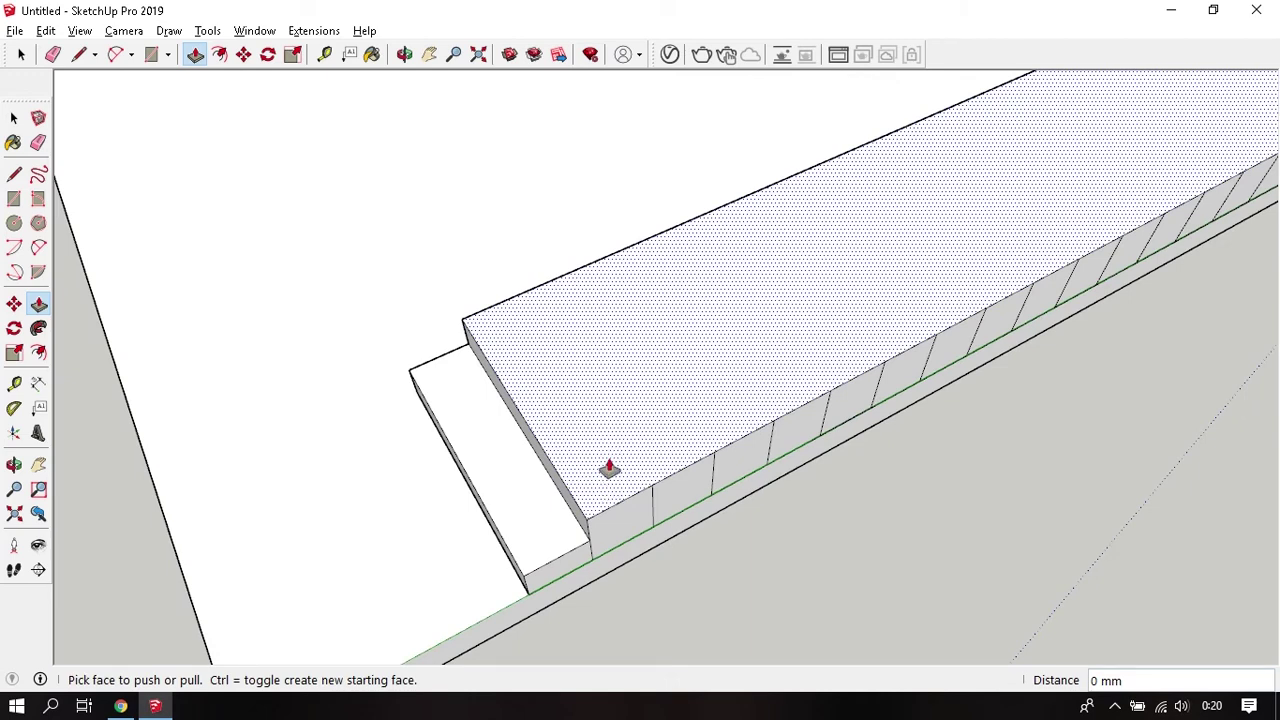
{"action": "key", "text": "l"}
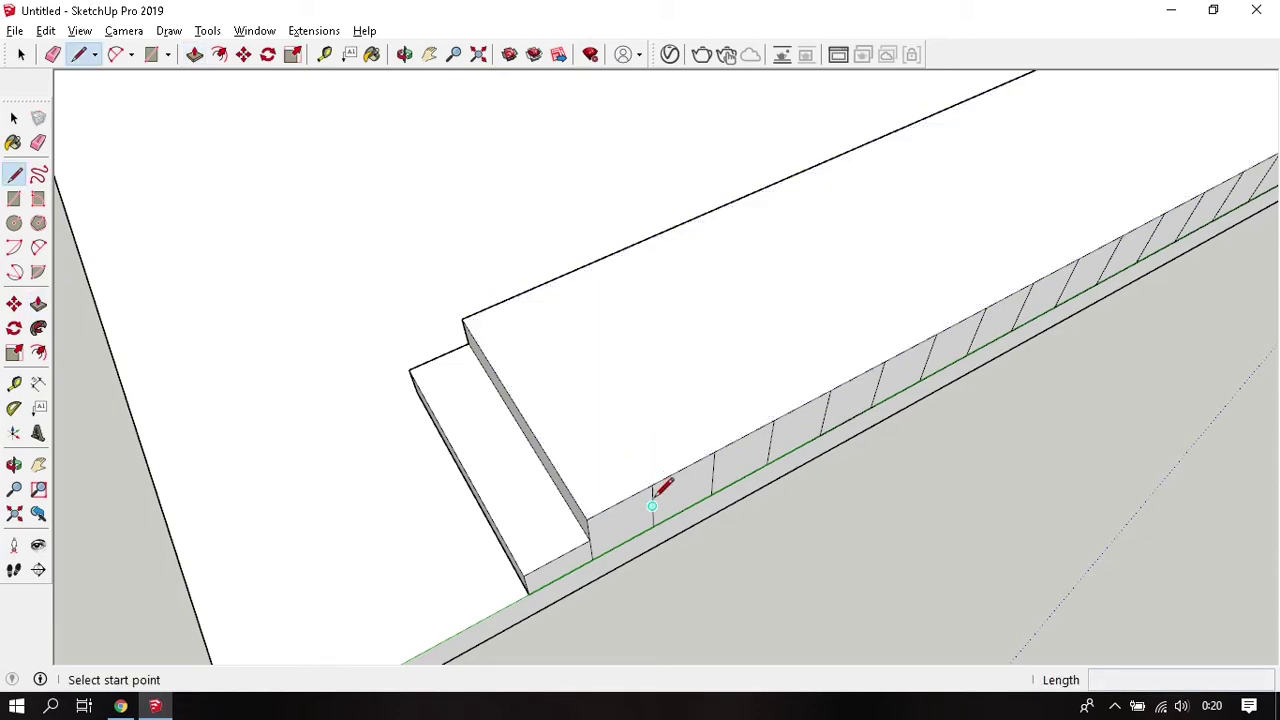
{"action": "left_click", "coordinate": [652, 485]}
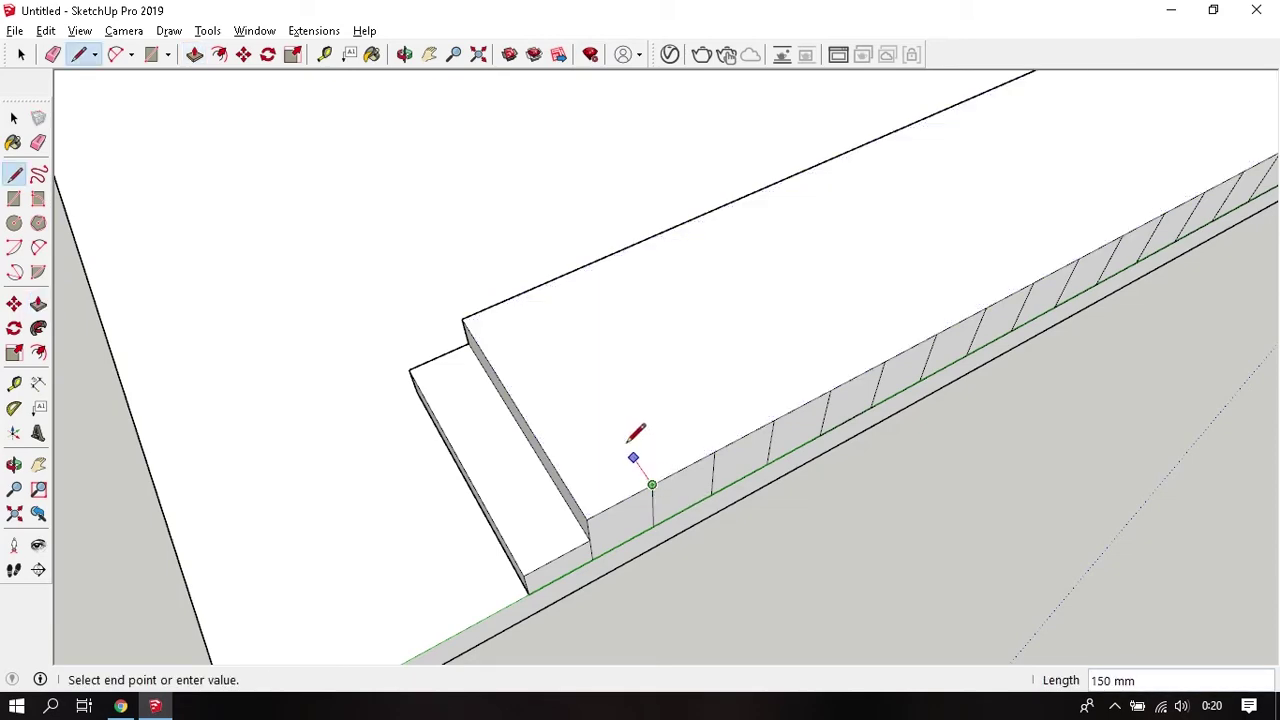
{"action": "left_click", "coordinate": [468, 316]}
{"action": "key", "text": "p"}
{"action": "double_click", "coordinate": [637, 380]}
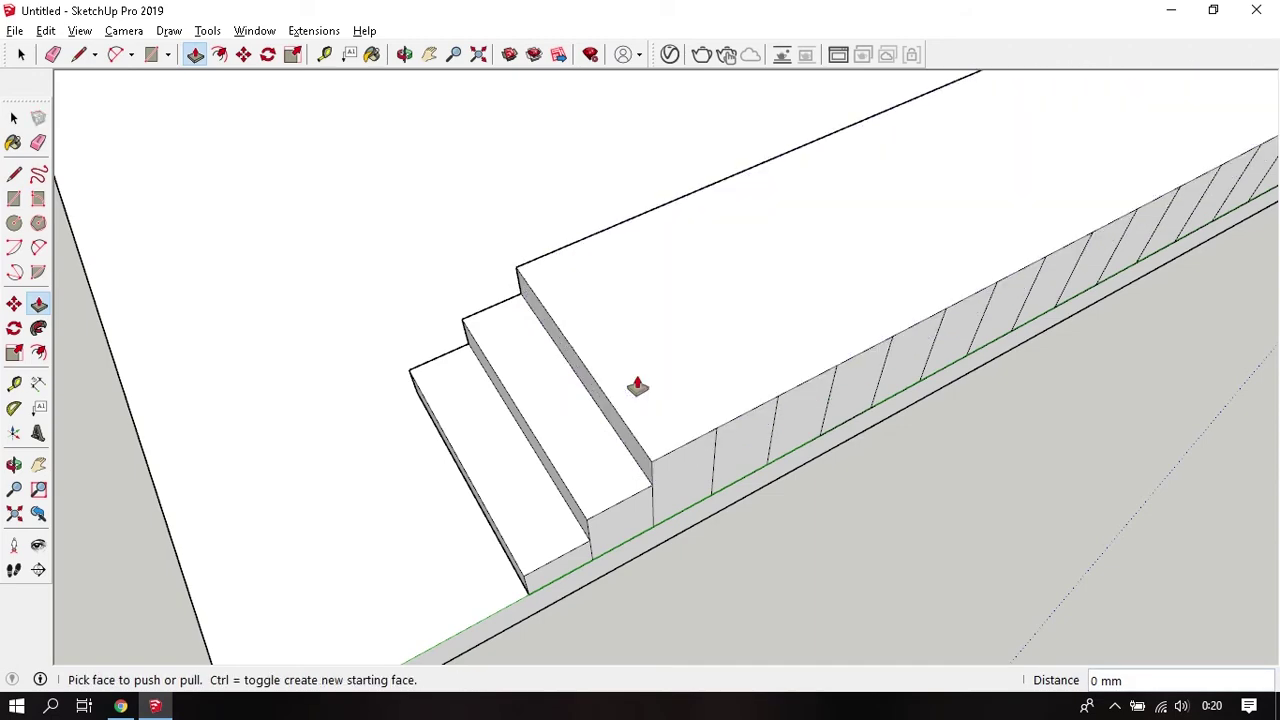
Split the remaining top face twice more, raising each remainder into another step.
{"action": "key", "text": "l"}
{"action": "left_click", "coordinate": [715, 427]}
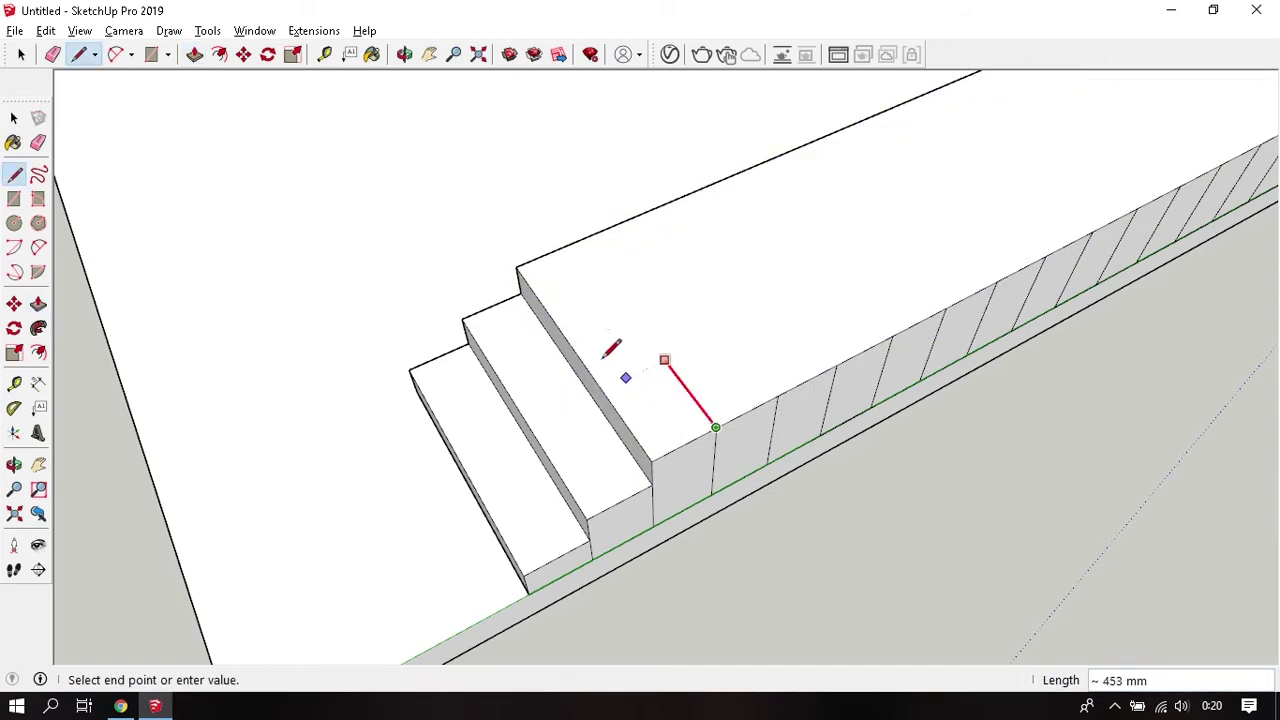
{"action": "left_click", "coordinate": [574, 242]}
{"action": "key", "text": "p"}
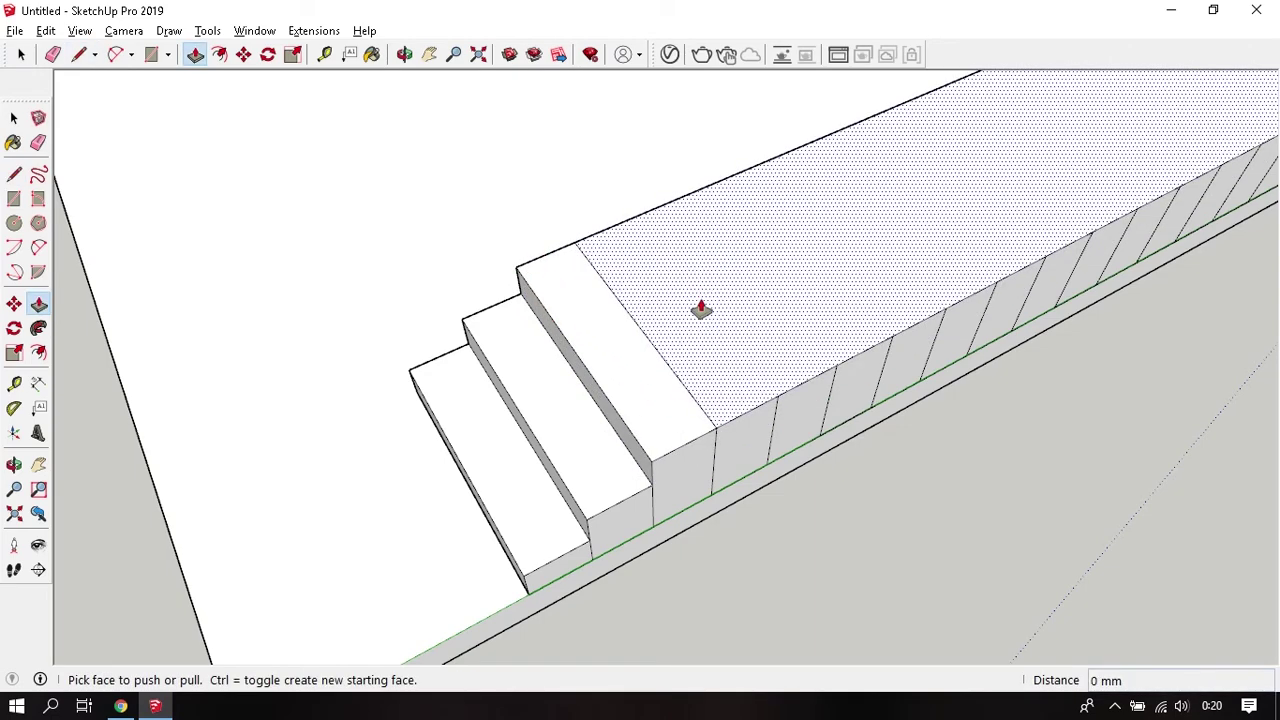
{"action": "left_click", "coordinate": [700, 308]}
{"action": "mouse_move", "coordinate": [700, 308]}
{"action": "middle_mouse_down"}
{"action": "mouse_move", "coordinate": [691, 338]}
{"action": "mouse_move", "coordinate": [614, 409]}
{"action": "middle_mouse_up"}
{"action": "key", "text": "l"}
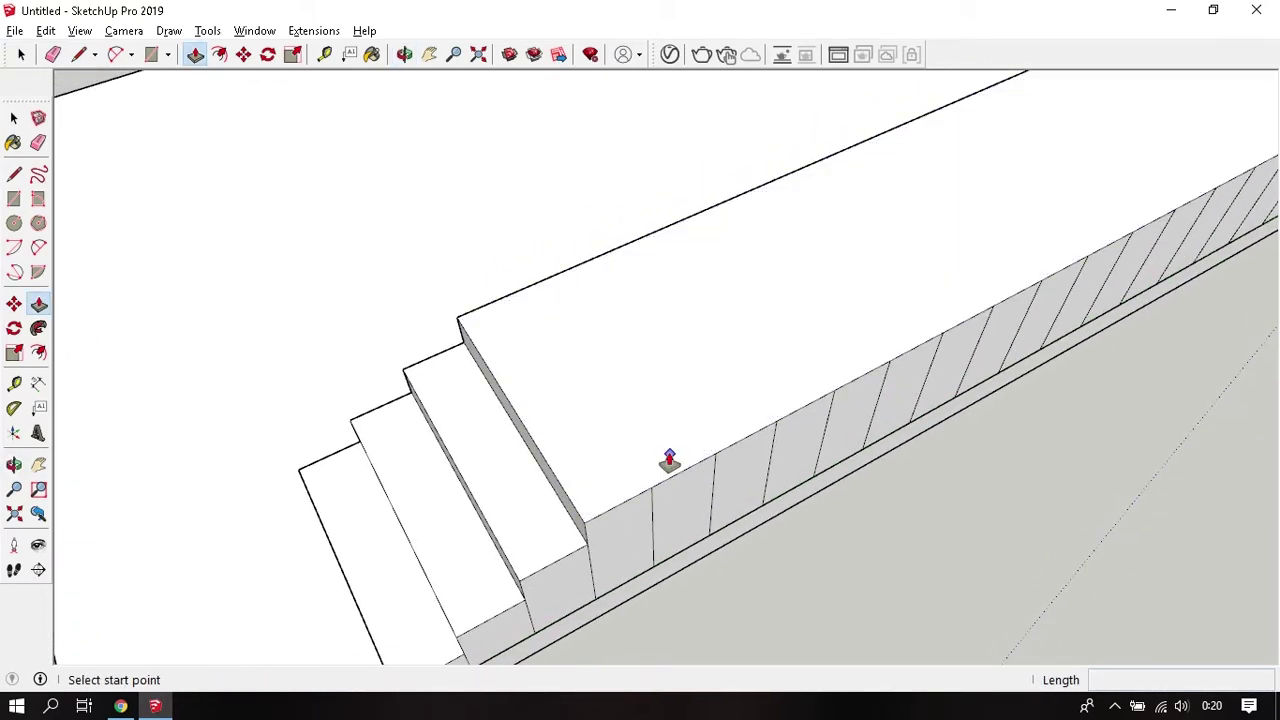
{"action": "left_click", "coordinate": [651, 487]}
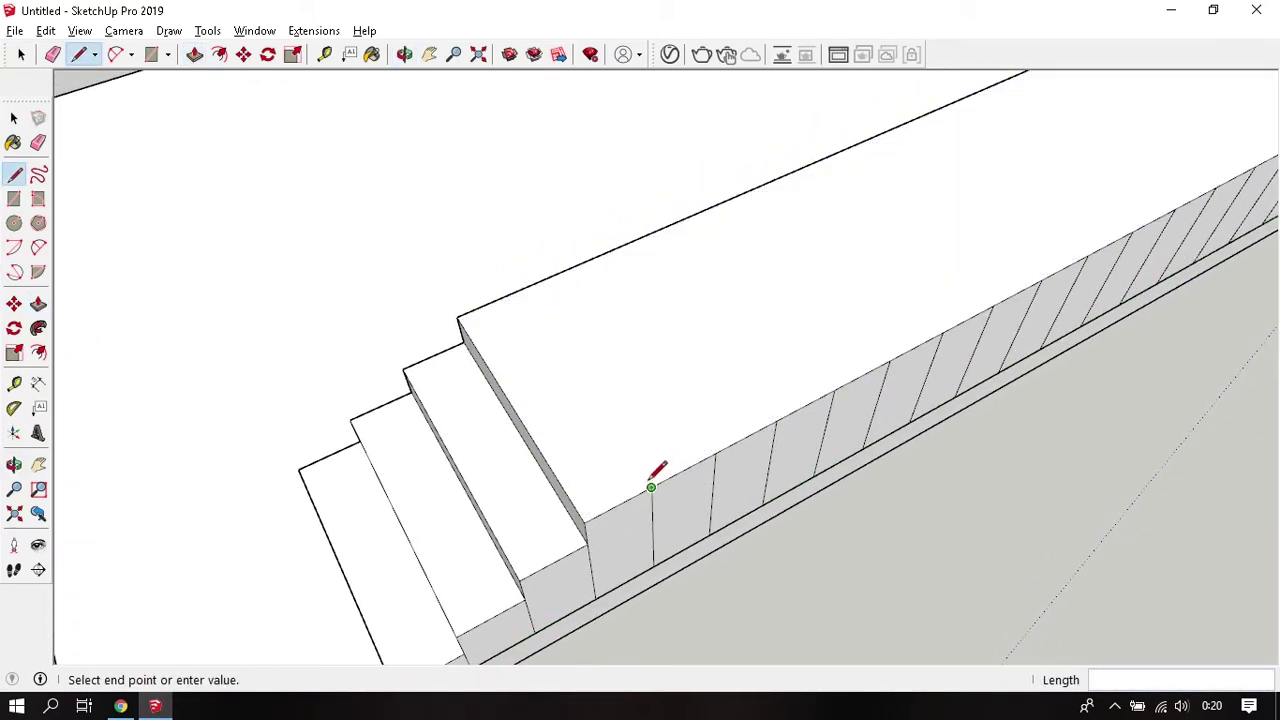
{"action": "left_click", "coordinate": [458, 318], "text": "shift"}
{"action": "key", "text": "p"}
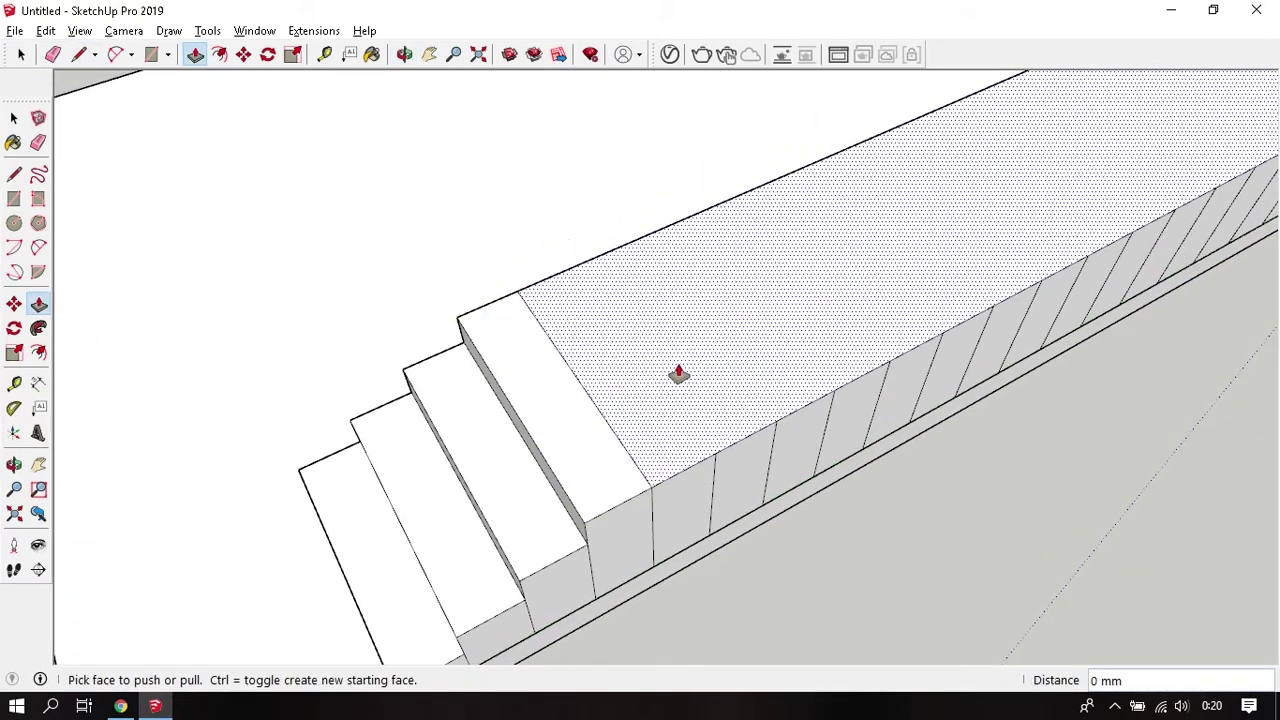
{"action": "middle_click_drag", "start_coordinate": [794, 354], "coordinate": [709, 406]}
Add one more raised step and draw the next dividing line across the top.
{"action": "key", "text": "l"}
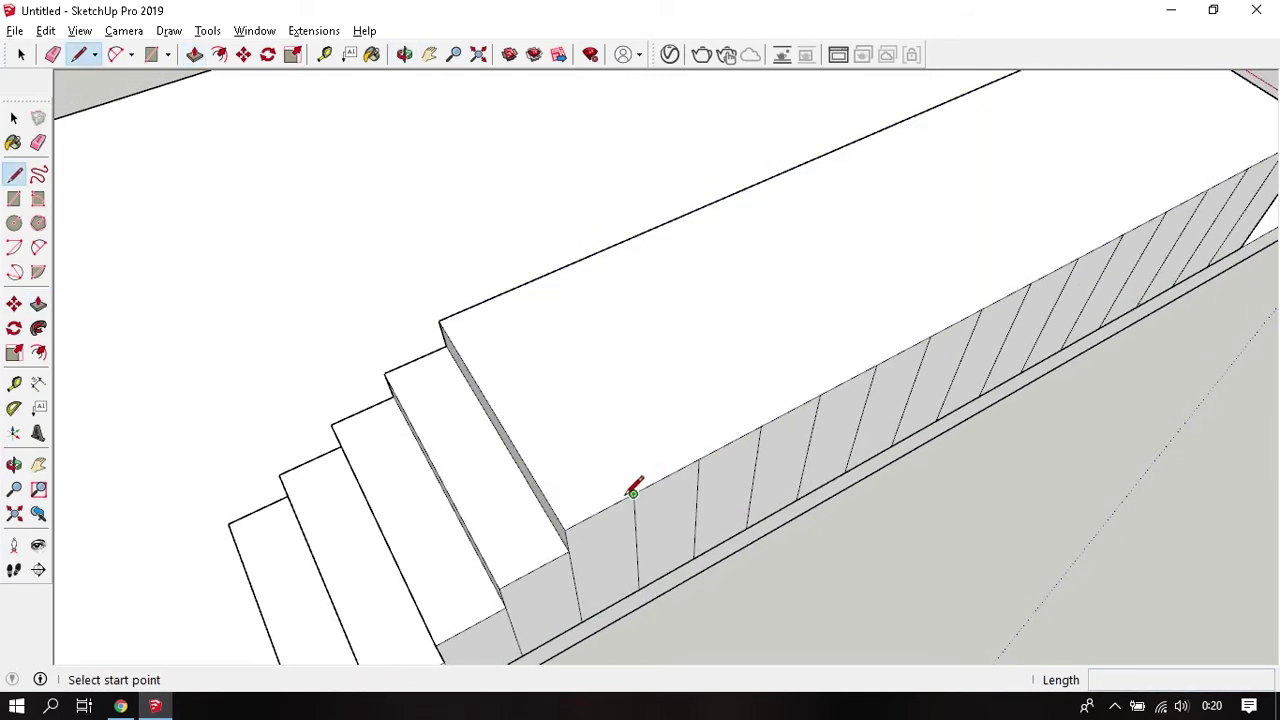
{"action": "left_click", "coordinate": [633, 494]}
{"action": "left_click", "coordinate": [455, 313]}
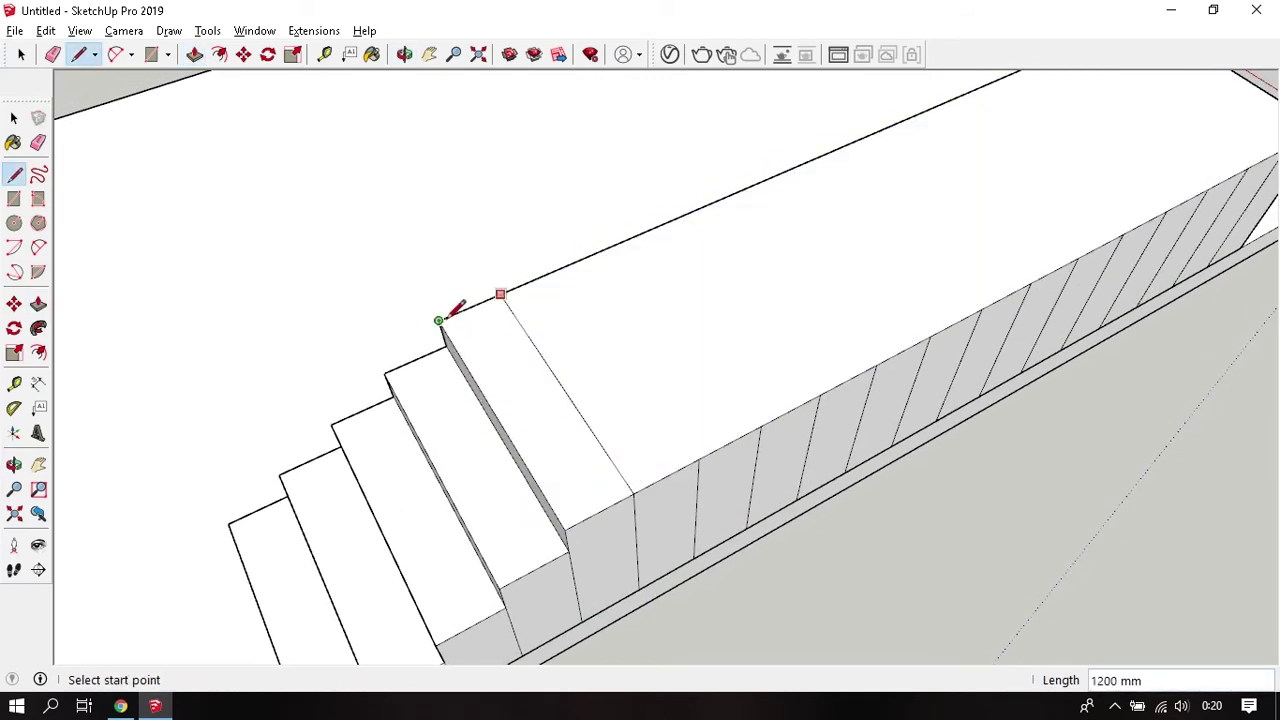
{"action": "key", "text": "p"}
{"action": "left_click_drag", "start_coordinate": [634, 343], "coordinate": [746, 340]}
{"action": "mouse_move", "coordinate": [746, 340]}
{"action": "middle_mouse_down"}
{"action": "mouse_move", "coordinate": [660, 385]}
{"action": "mouse_move", "coordinate": [623, 463]}
{"action": "middle_mouse_up"}
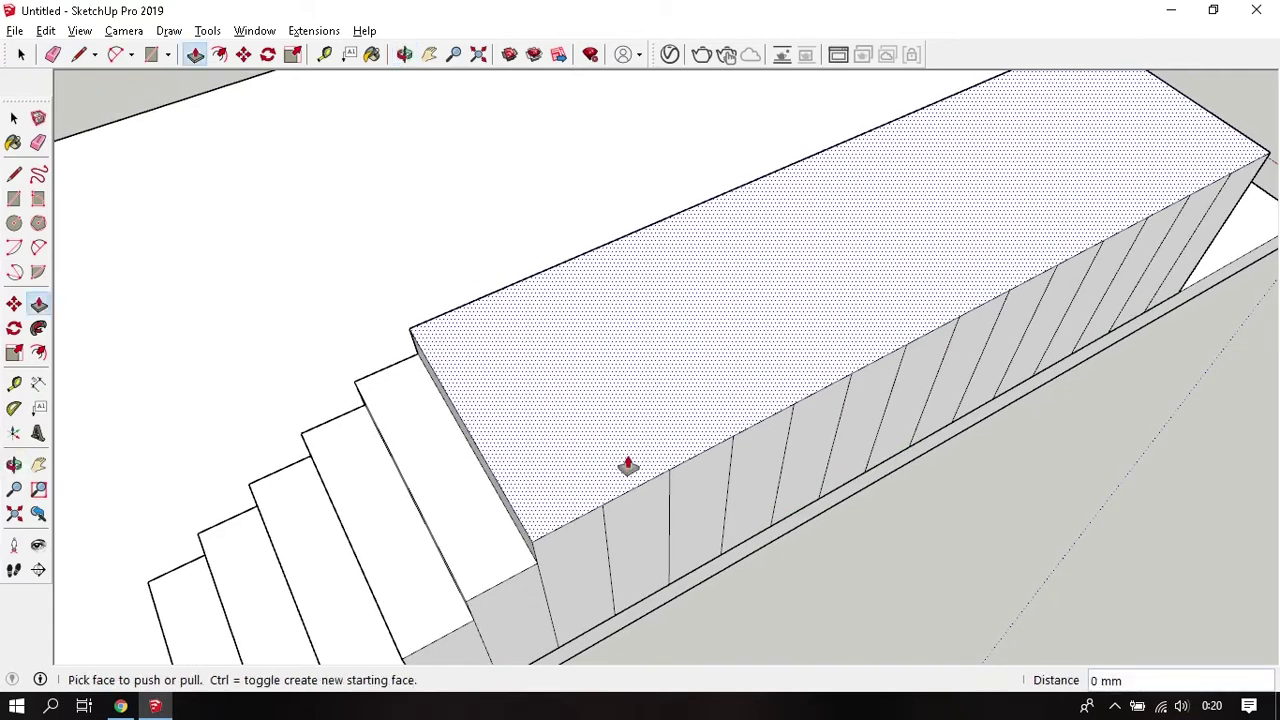
{"action": "key", "text": "l"}
{"action": "left_click", "coordinate": [602, 504]}
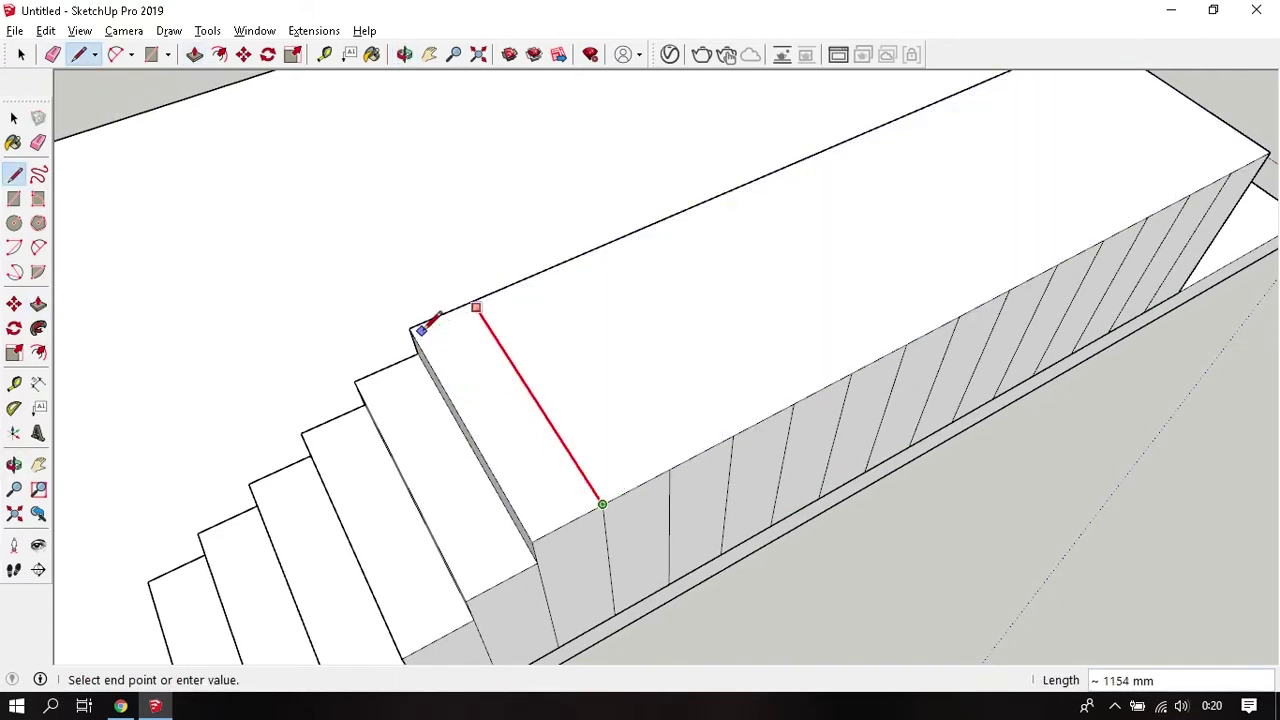
{"action": "left_click", "coordinate": [428, 316]}
Raise the remaining top face, then split off the next tread and raise its far section.
{"action": "key", "text": "p"}
{"action": "double_click", "coordinate": [596, 393]}
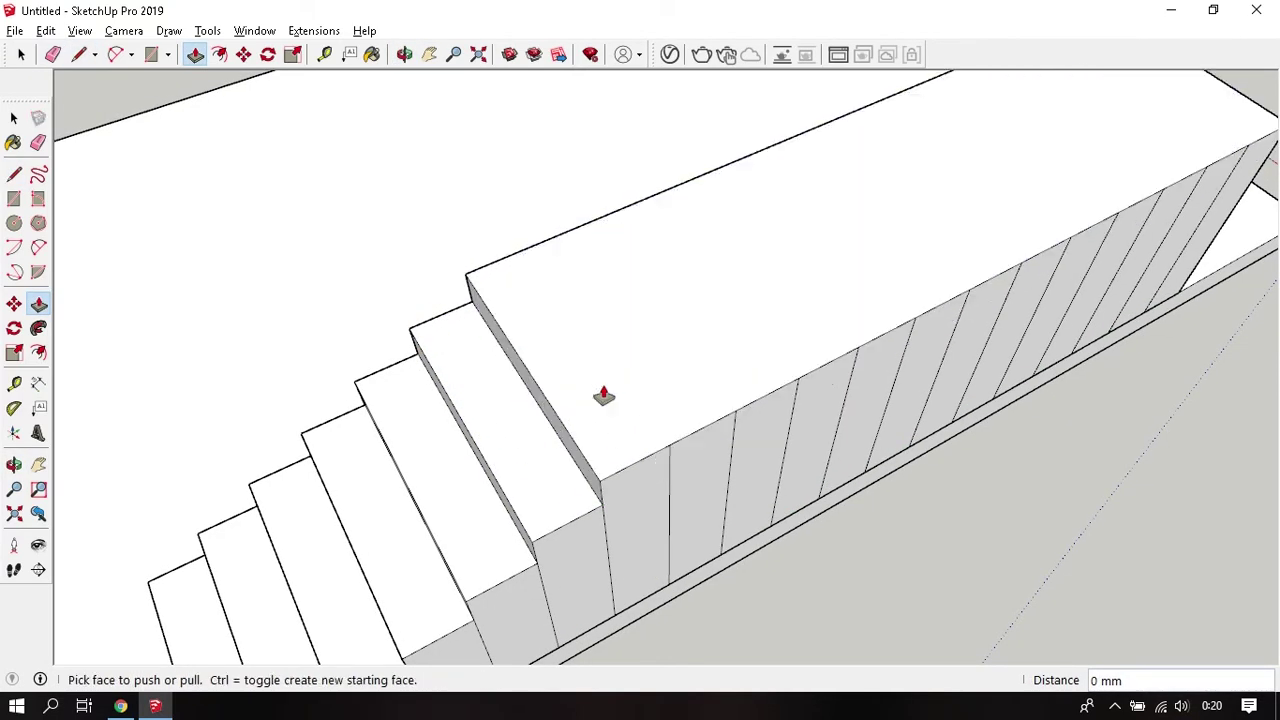
{"action": "mouse_move", "coordinate": [600, 394]}
{"action": "middle_mouse_down"}
{"action": "mouse_move", "coordinate": [714, 386]}
{"action": "mouse_move", "coordinate": [700, 434]}
{"action": "middle_mouse_up"}
{"action": "key", "text": "l"}
{"action": "left_click", "coordinate": [623, 504]}
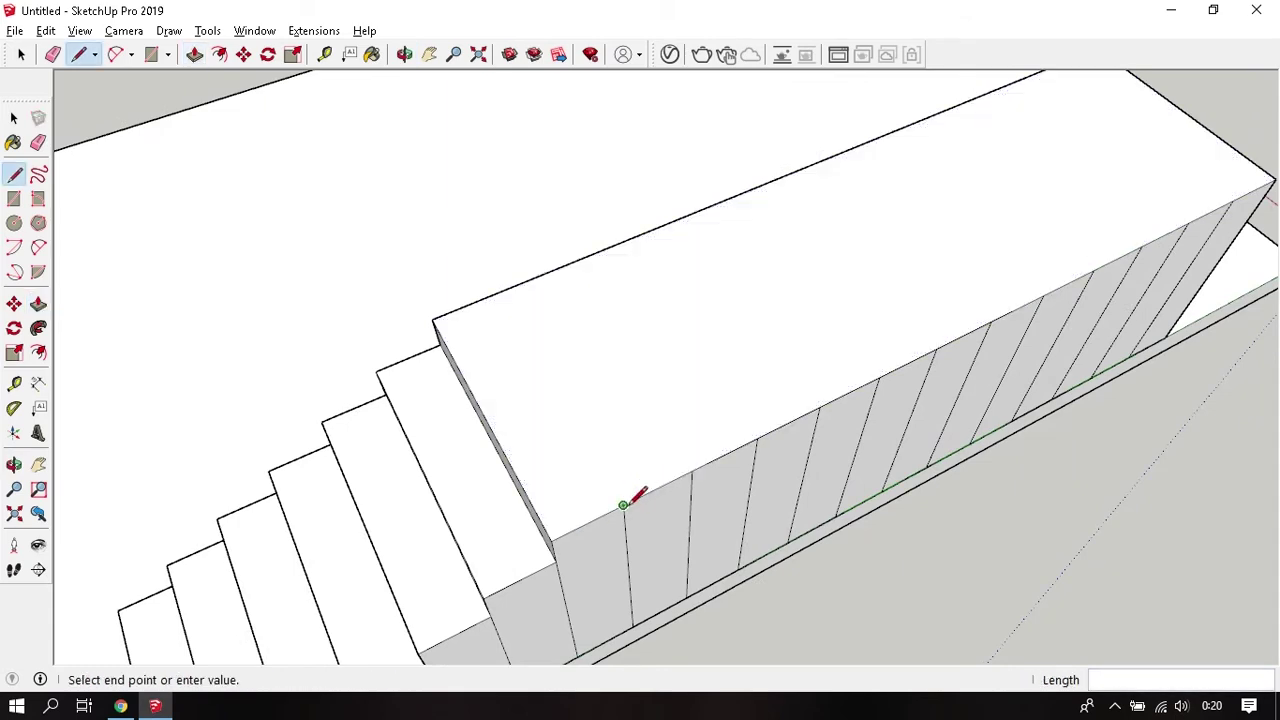
{"action": "left_click", "coordinate": [438, 318]}
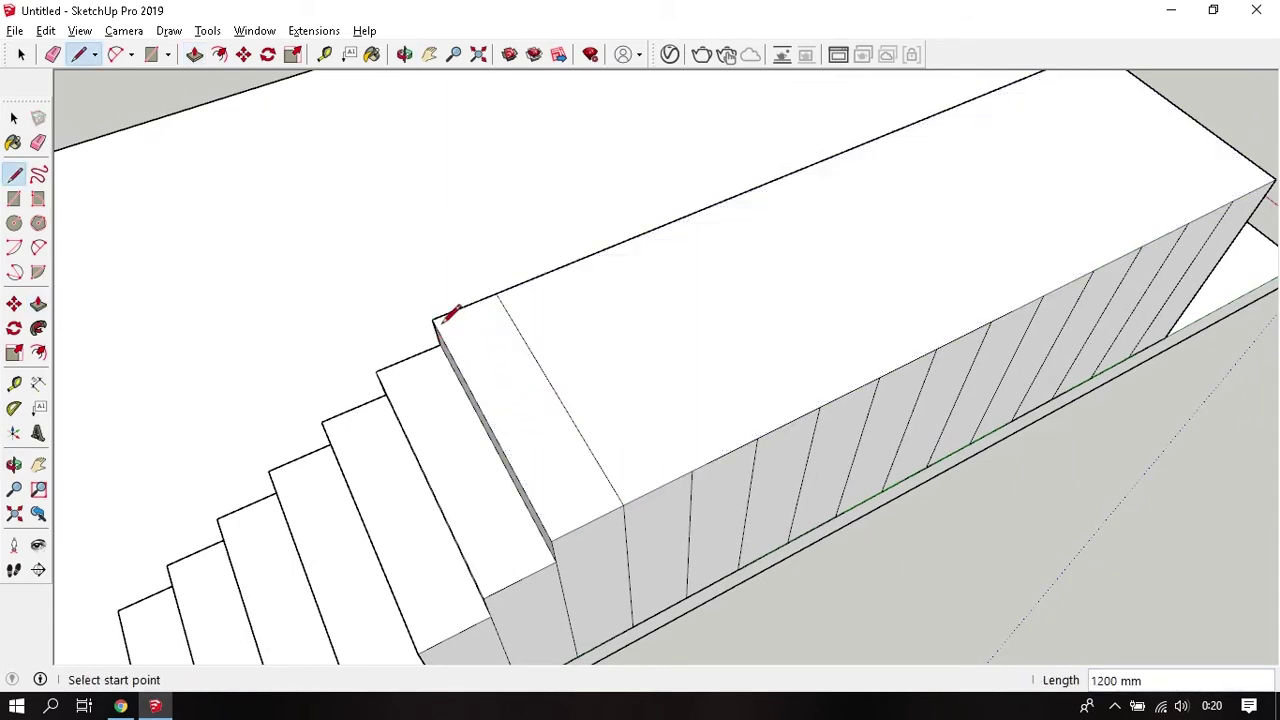
{"action": "key", "text": "p"}
{"action": "middle_click_drag", "start_coordinate": [757, 371], "coordinate": [690, 390]}
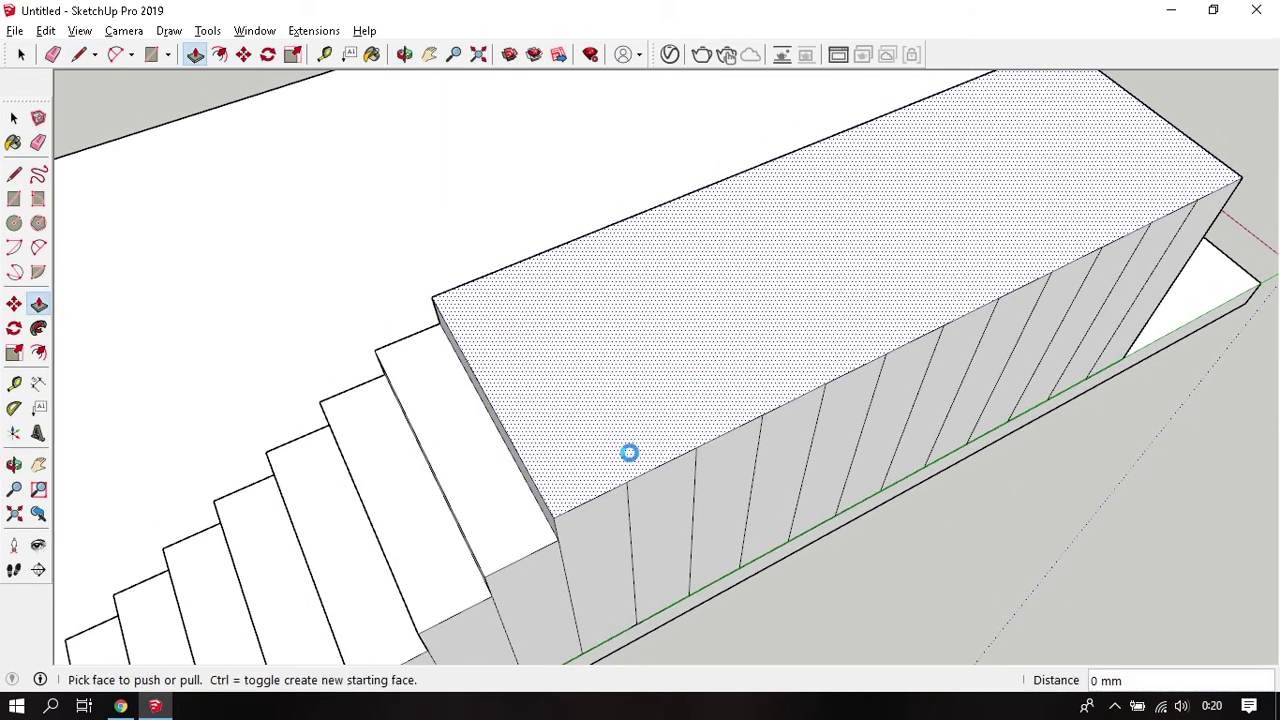
Split off and raise the next two treads of the flight by one step each.
{"action": "key", "text": "l"}
{"action": "left_click", "coordinate": [626, 481]}
{"action": "left_click", "coordinate": [496, 271]}
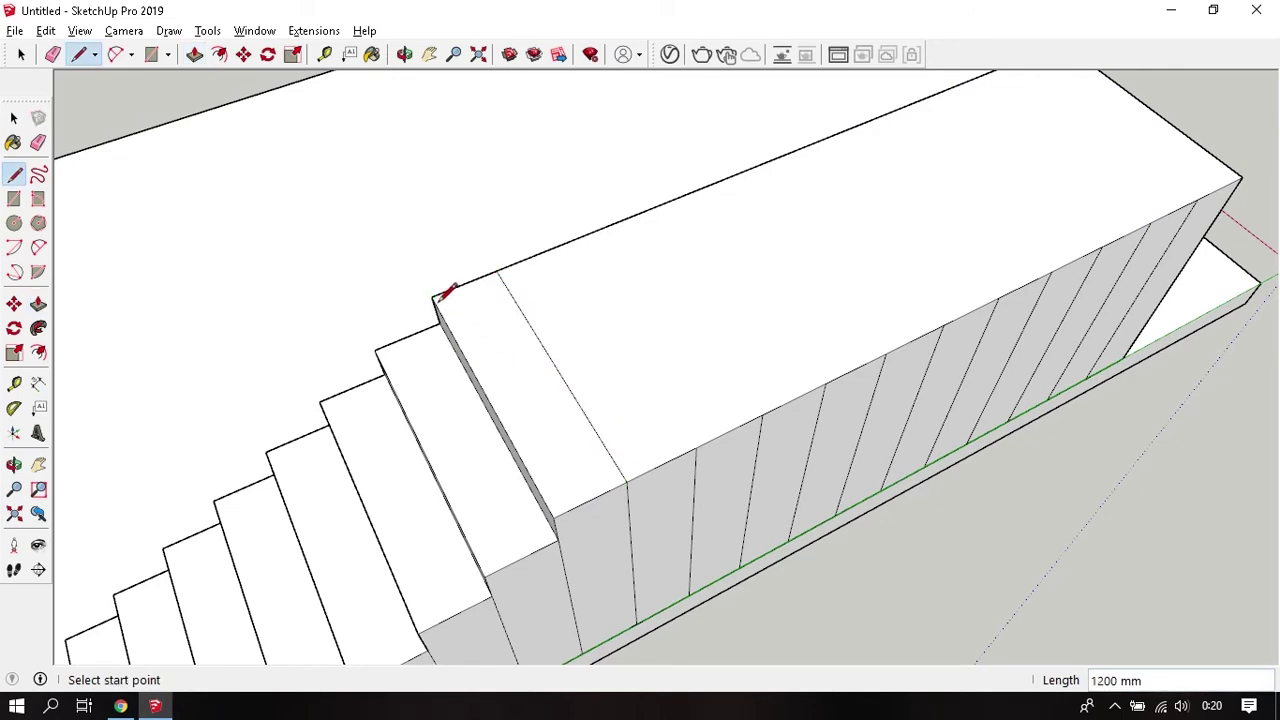
{"action": "key", "text": "p"}
{"action": "middle_click_drag", "start_coordinate": [651, 346], "coordinate": [643, 409]}
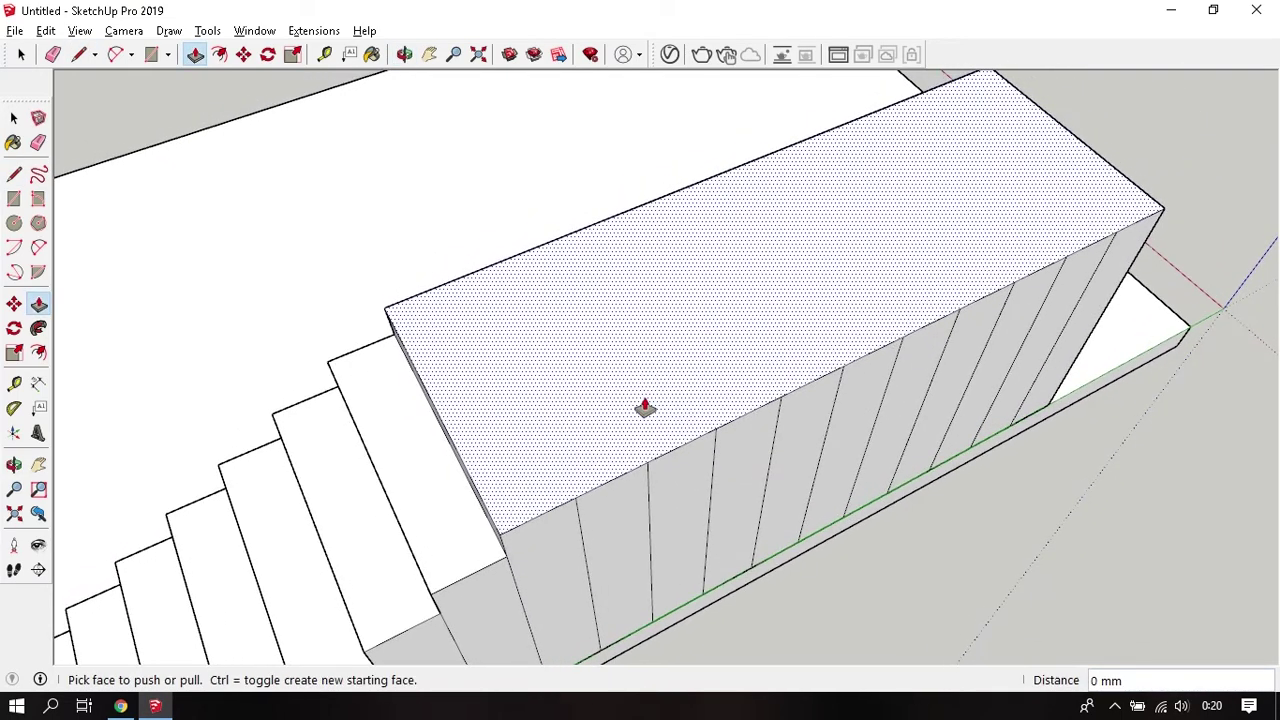
{"action": "key", "text": "l"}
{"action": "left_click", "coordinate": [575, 497]}
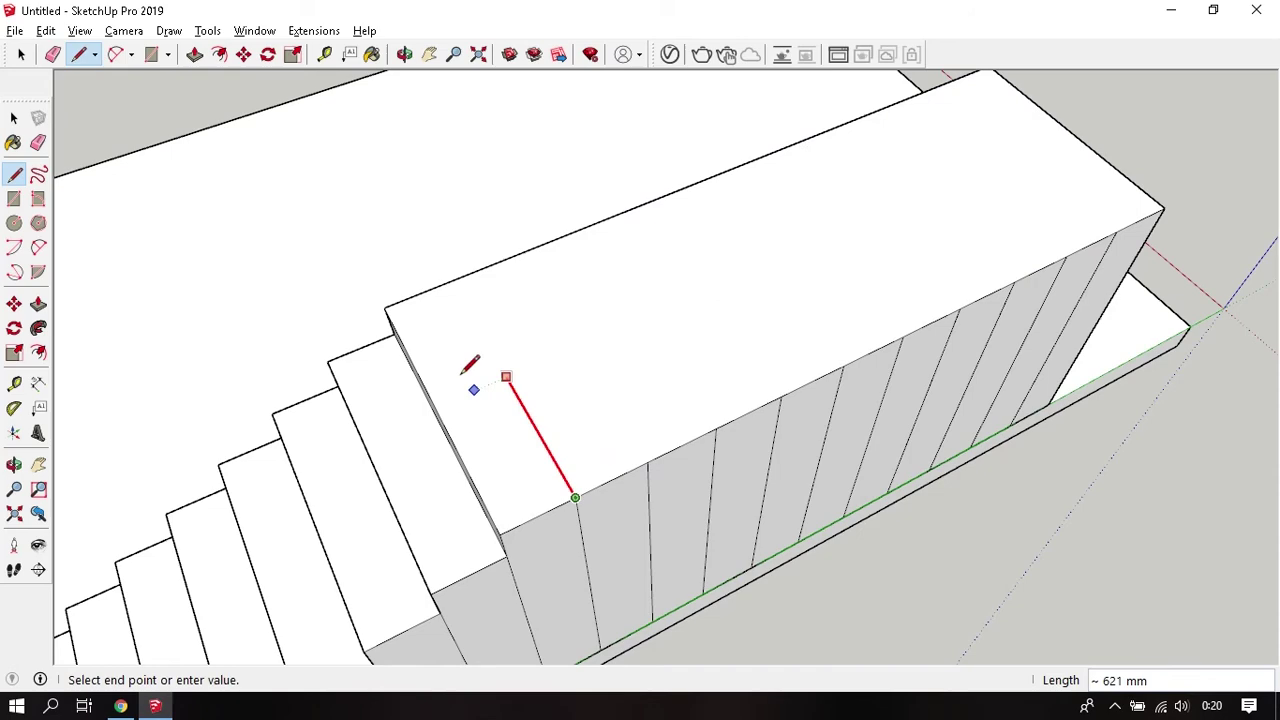
{"action": "left_click", "coordinate": [400, 298], "text": "shift"}
{"action": "key", "text": "p"}
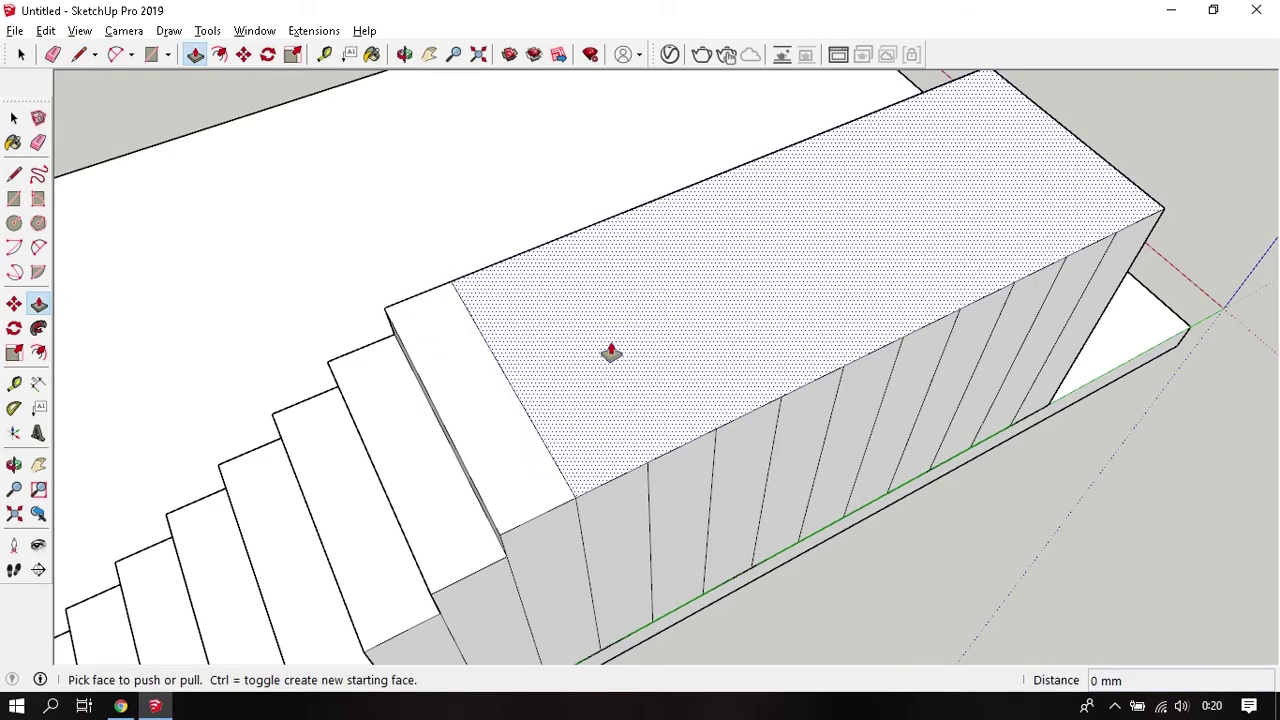
{"action": "double_click", "coordinate": [686, 351]}
{"action": "middle_click_drag", "start_coordinate": [680, 345], "coordinate": [668, 482]}
Add two more treads with 1200 mm lines across the top face, raising each far section.
{"action": "key", "text": "l"}
{"action": "key", "text": "l"}
{"action": "left_click", "coordinate": [645, 508]}
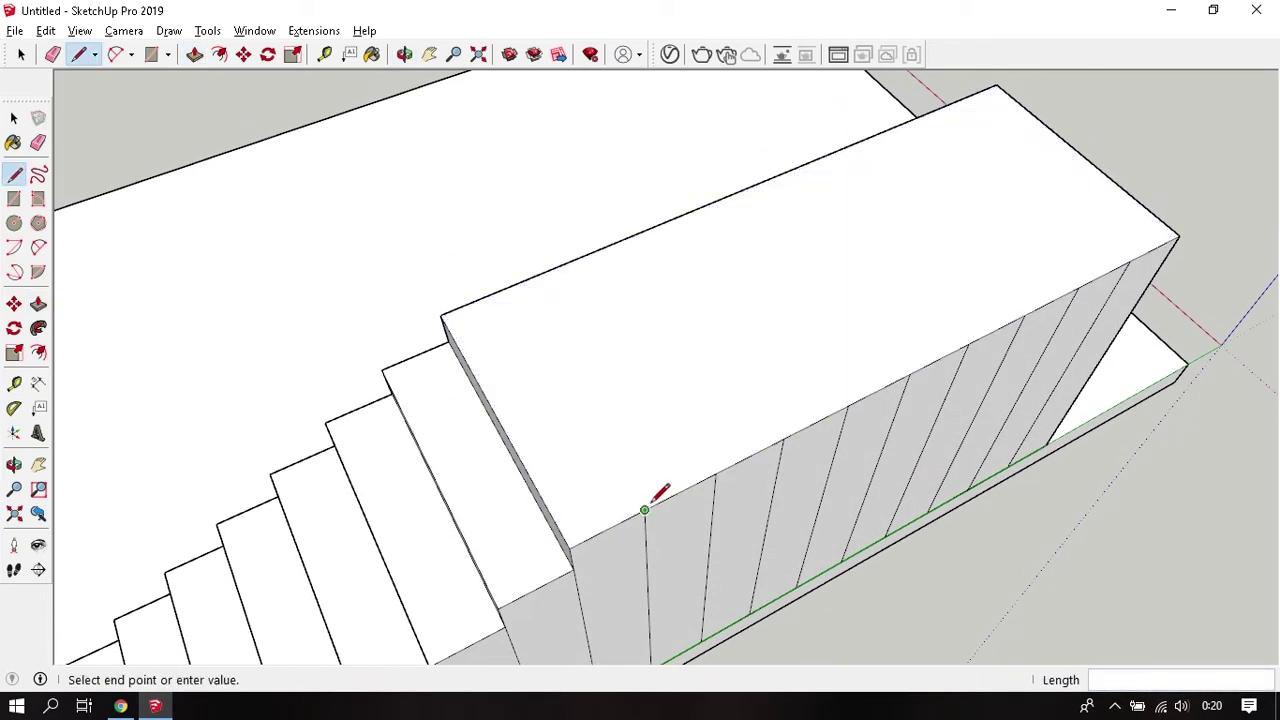
{"action": "left_click", "coordinate": [448, 310], "text": "shift"}
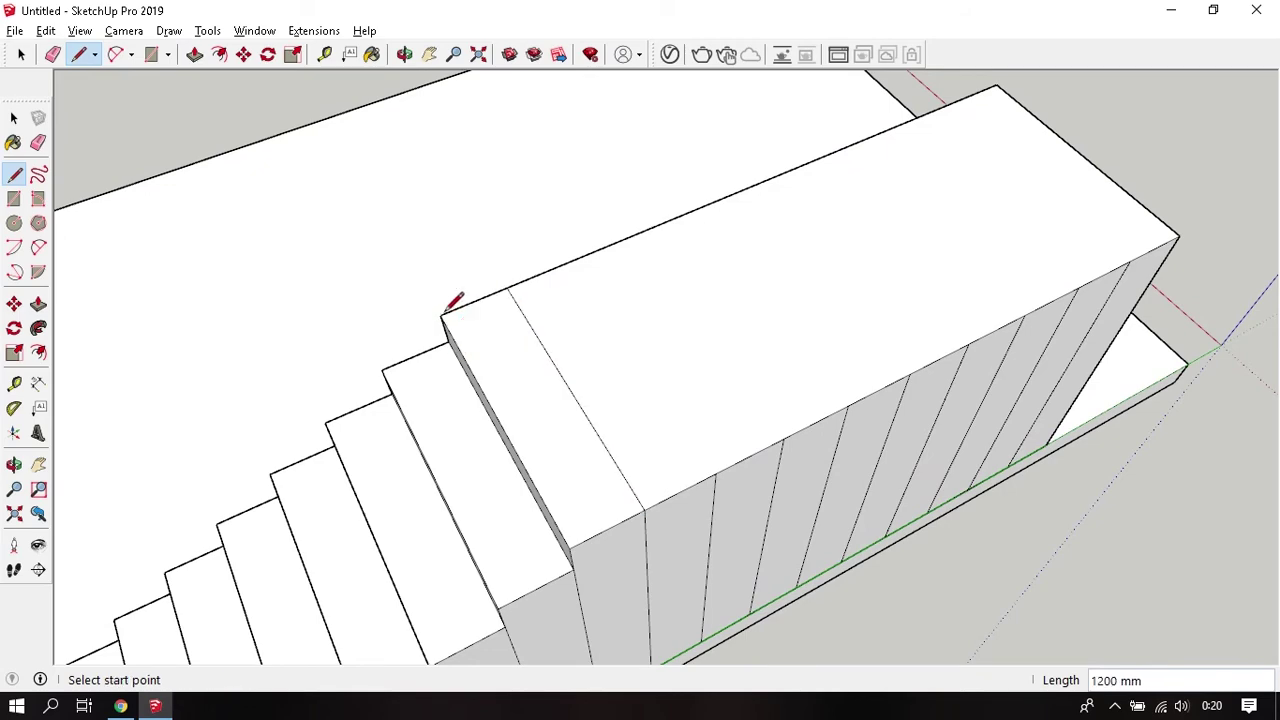
{"action": "key", "text": "p"}
{"action": "double_click", "coordinate": [714, 306]}
{"action": "middle_click_drag", "start_coordinate": [714, 308], "coordinate": [671, 343]}
{"action": "key", "text": "l"}
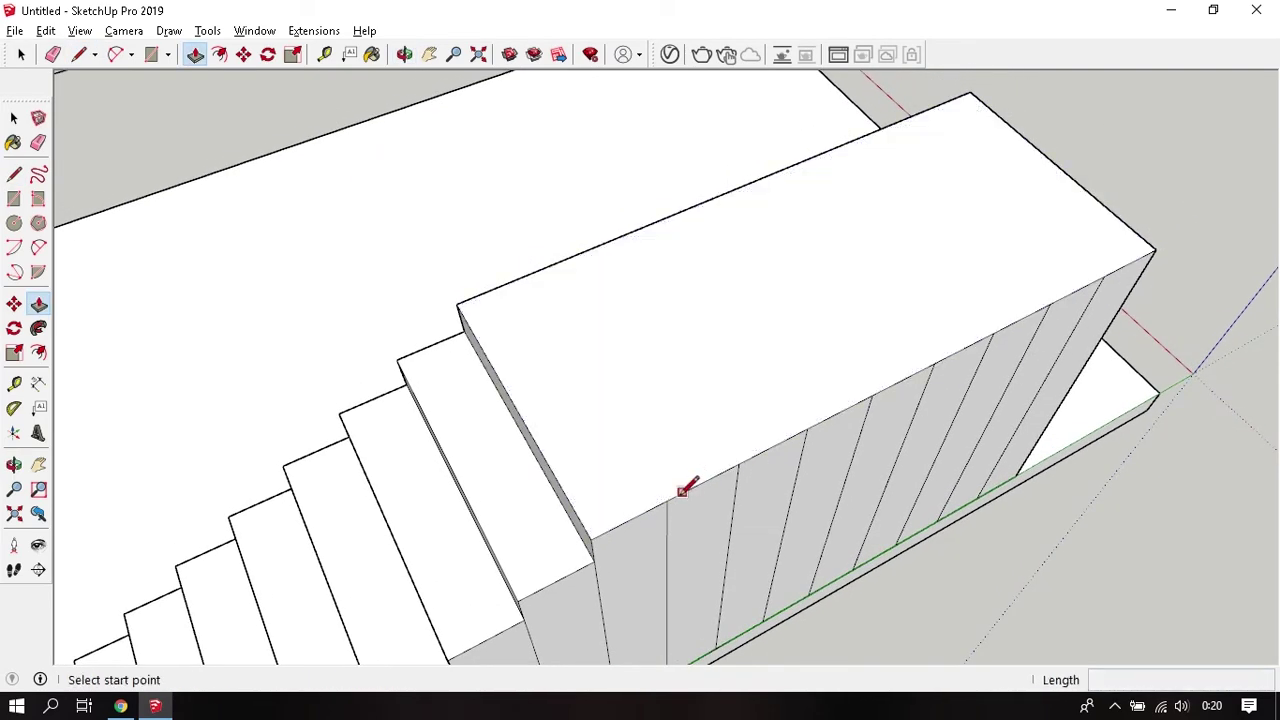
{"action": "left_click", "coordinate": [666, 500]}
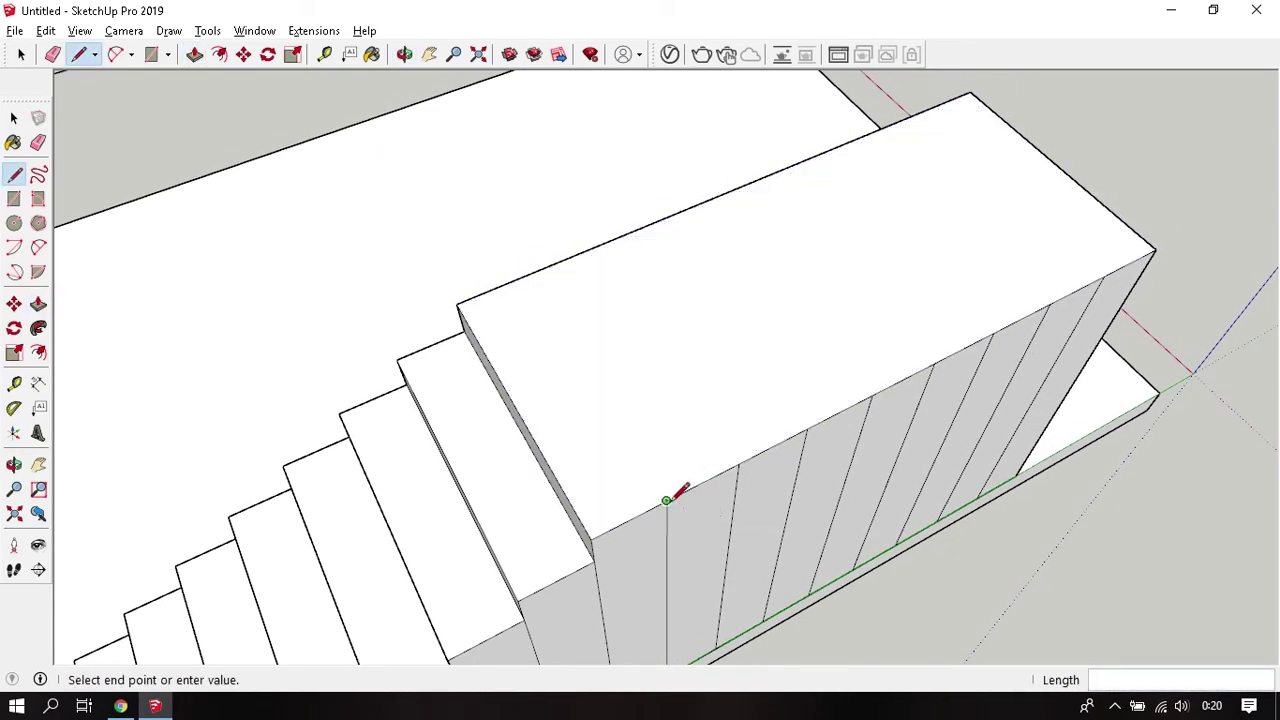
{"action": "left_click", "coordinate": [470, 288]}
{"action": "key", "text": "p"}
{"action": "double_click", "coordinate": [806, 378]}
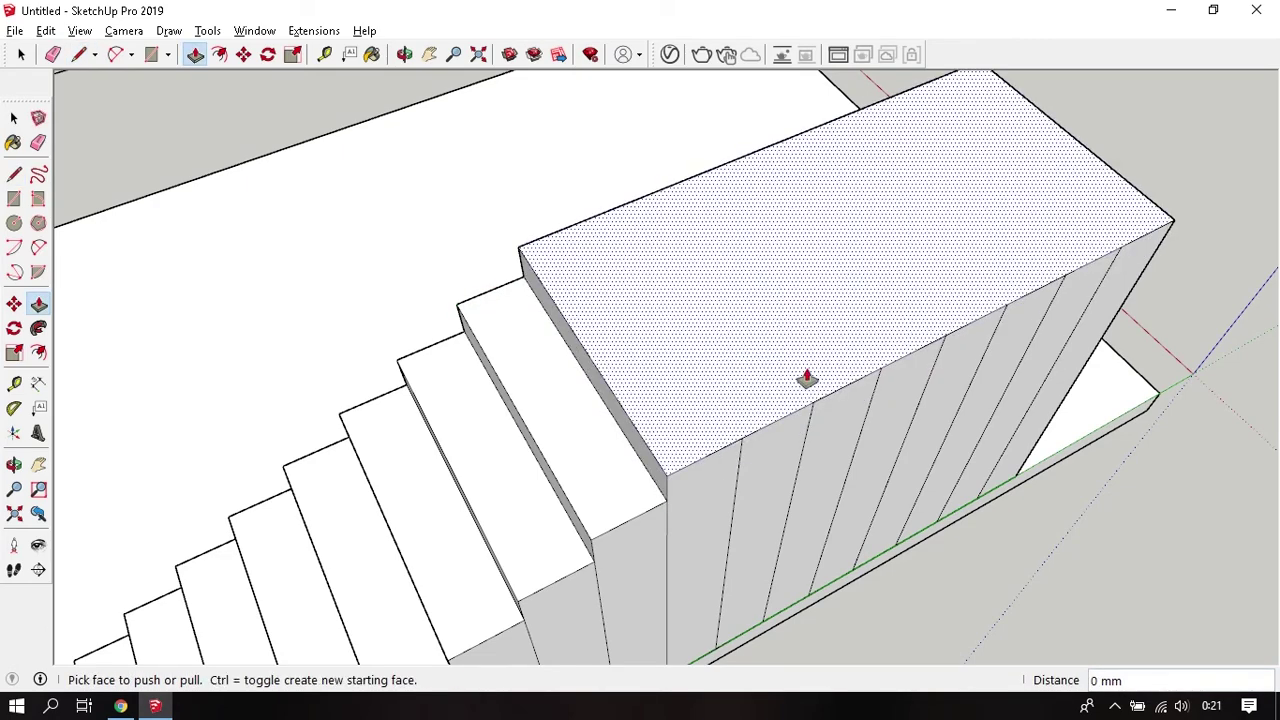
{"action": "middle_click_drag", "start_coordinate": [806, 378], "coordinate": [706, 449]}
Continue the flight upward with two more raised treads.
{"action": "key", "text": "l"}
{"action": "left_click", "coordinate": [642, 528]}
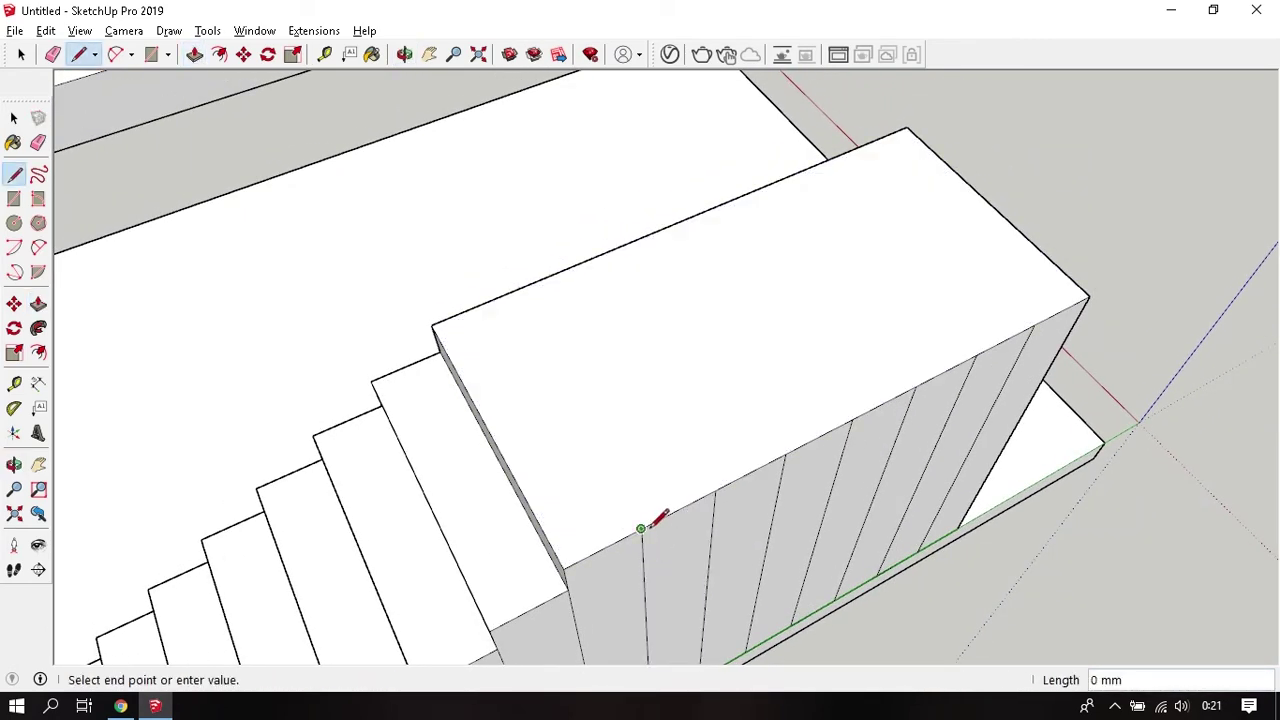
{"action": "left_click", "coordinate": [500, 297]}
{"action": "key", "text": "p"}
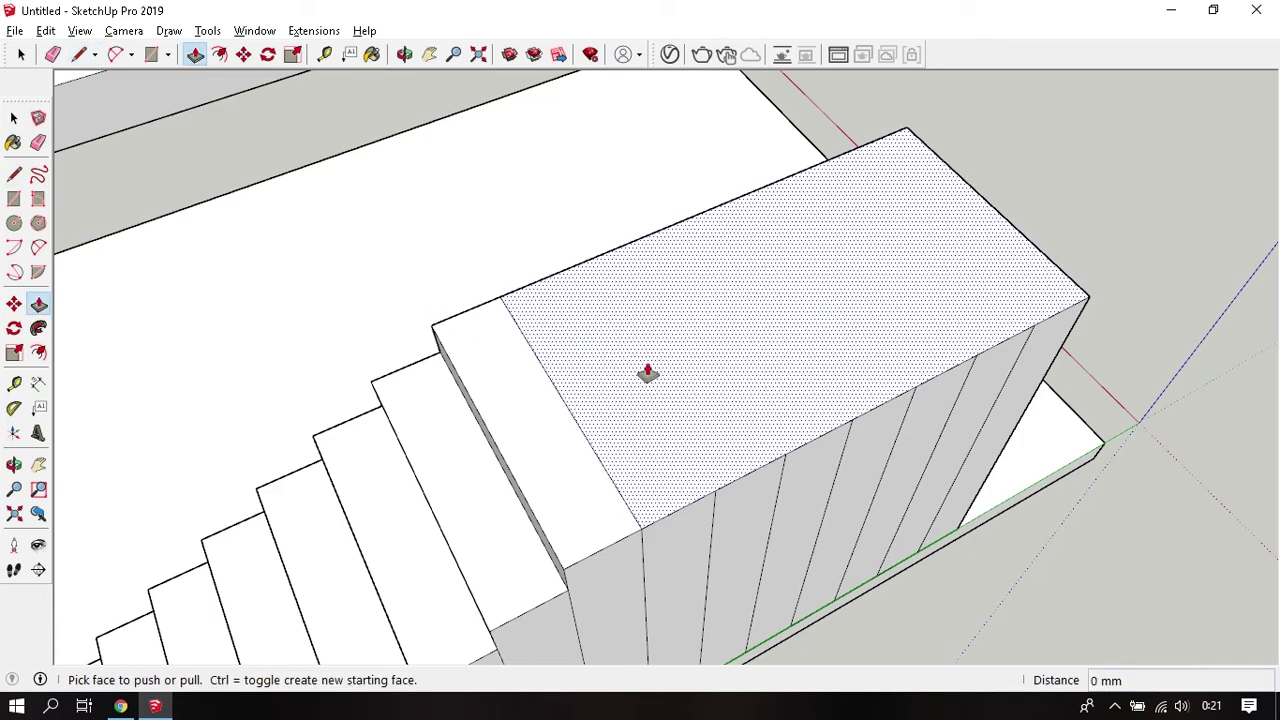
{"action": "double_click", "coordinate": [648, 373]}
{"action": "key", "text": "l"}
{"action": "left_click", "coordinate": [717, 465]}
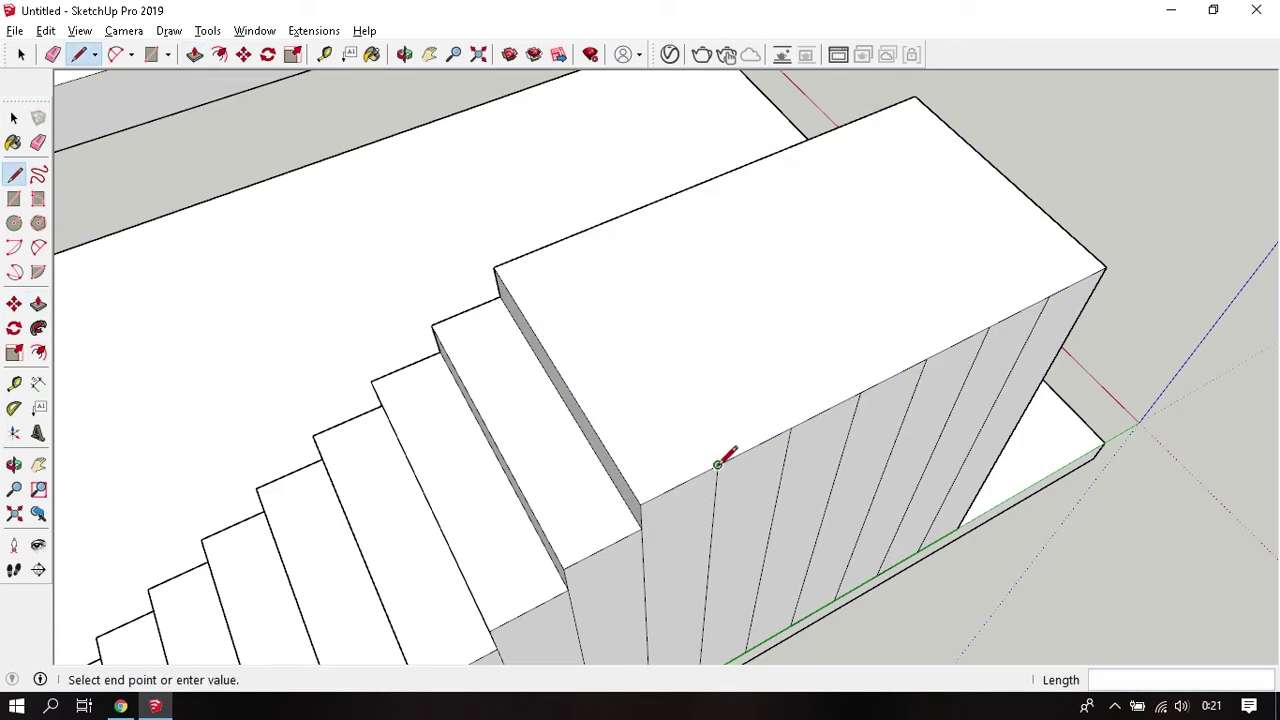
{"action": "left_click", "coordinate": [508, 260]}
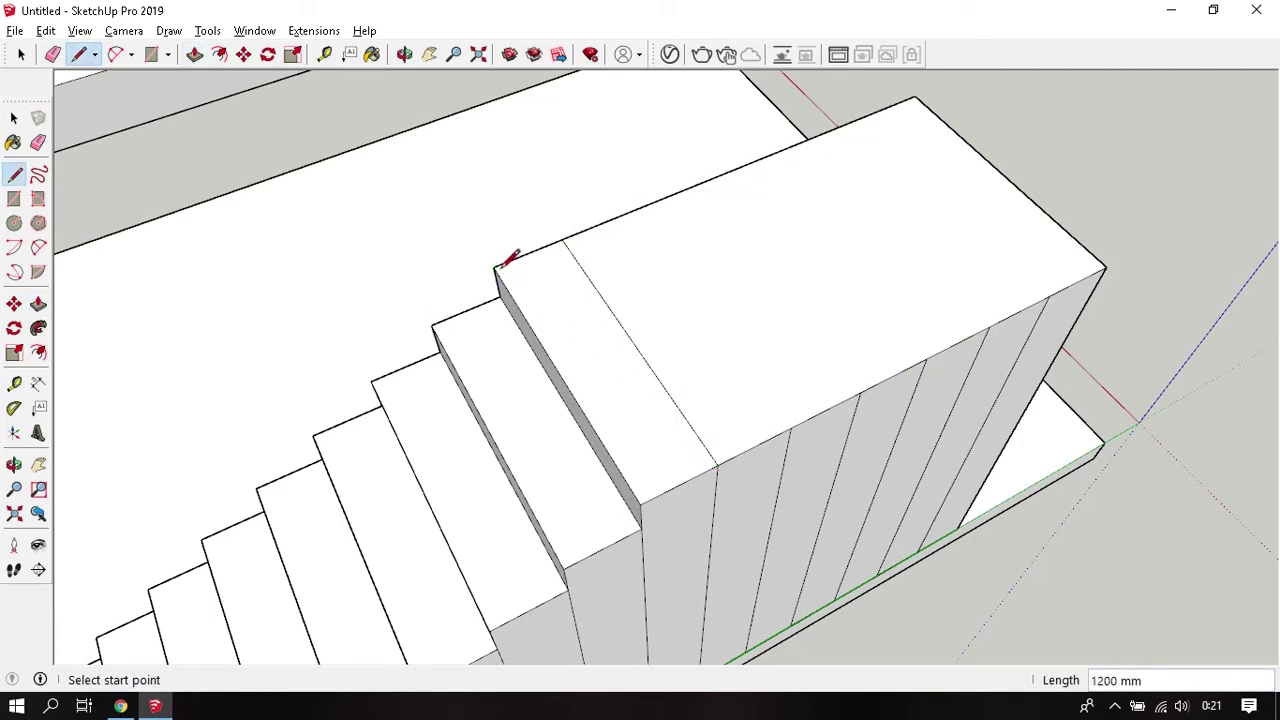
{"action": "key", "text": "p"}
{"action": "double_click", "coordinate": [718, 320]}
Build two further treads, each split off and pushed up one step height.
{"action": "middle_click_drag", "start_coordinate": [760, 327], "coordinate": [652, 447]}
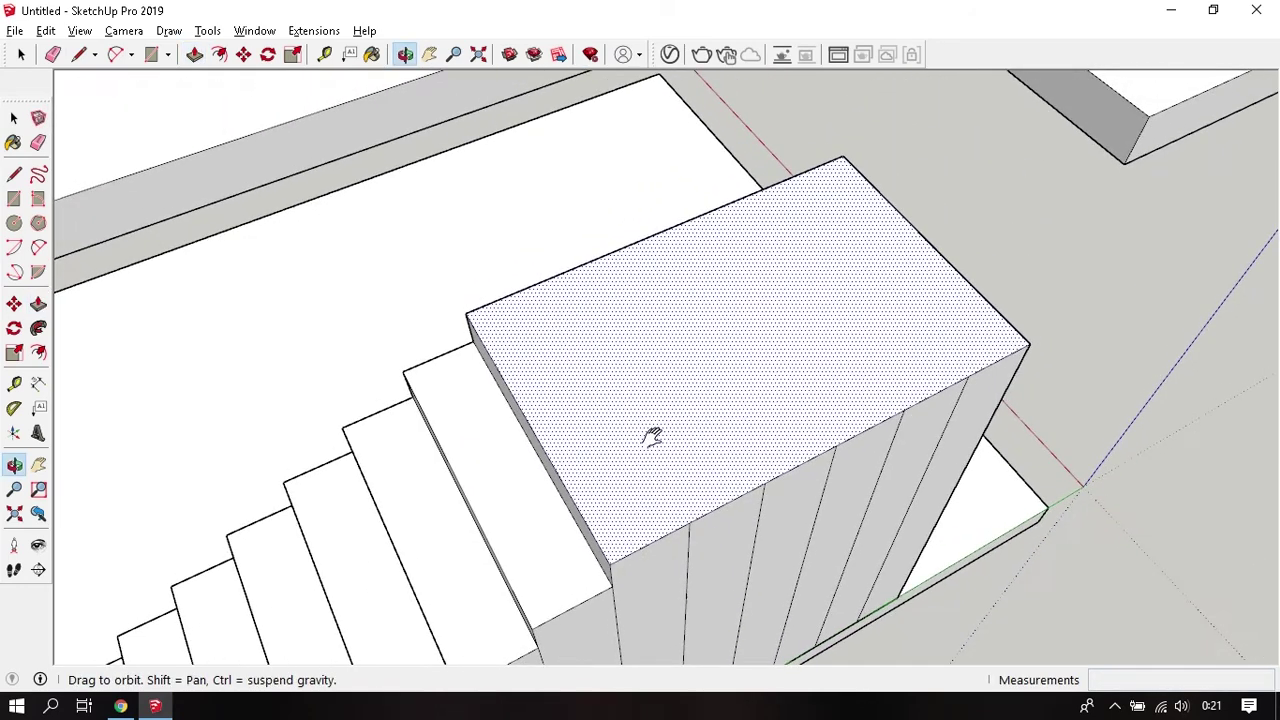
{"action": "key", "text": "l"}
{"action": "left_click", "coordinate": [684, 533]}
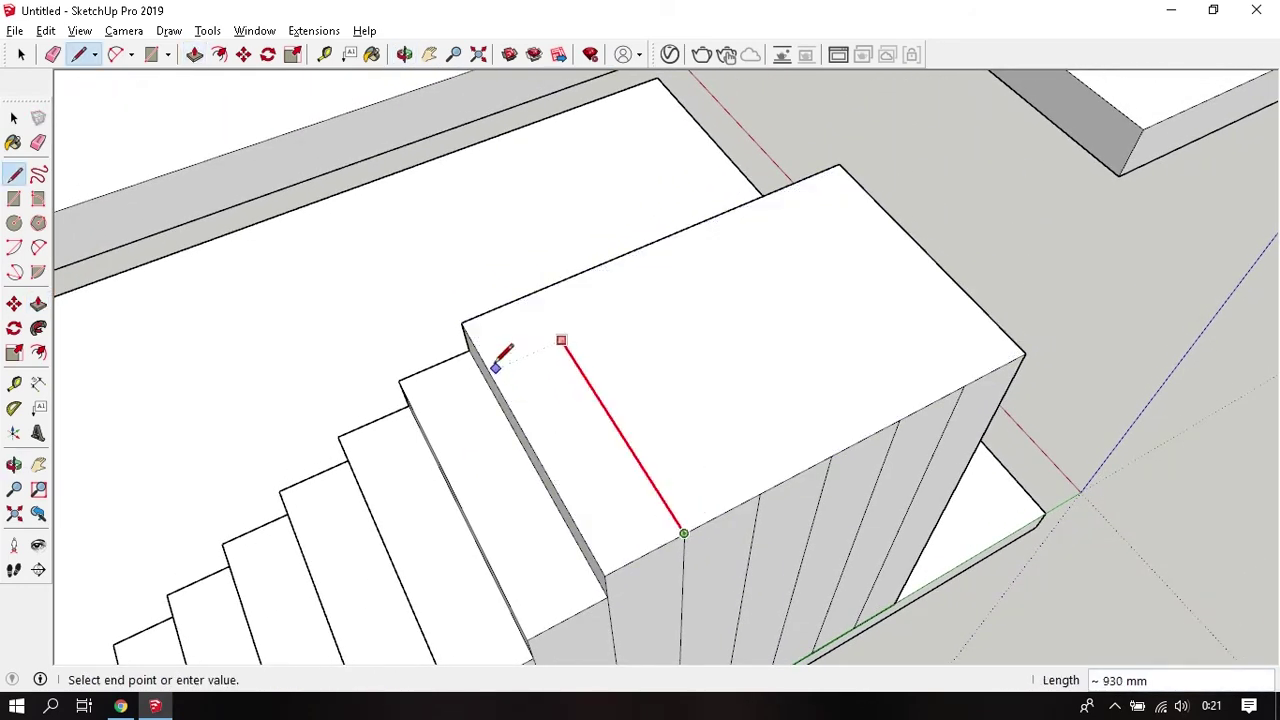
{"action": "left_click", "coordinate": [465, 318]}
{"action": "key", "text": "p"}
{"action": "double_click", "coordinate": [659, 347]}
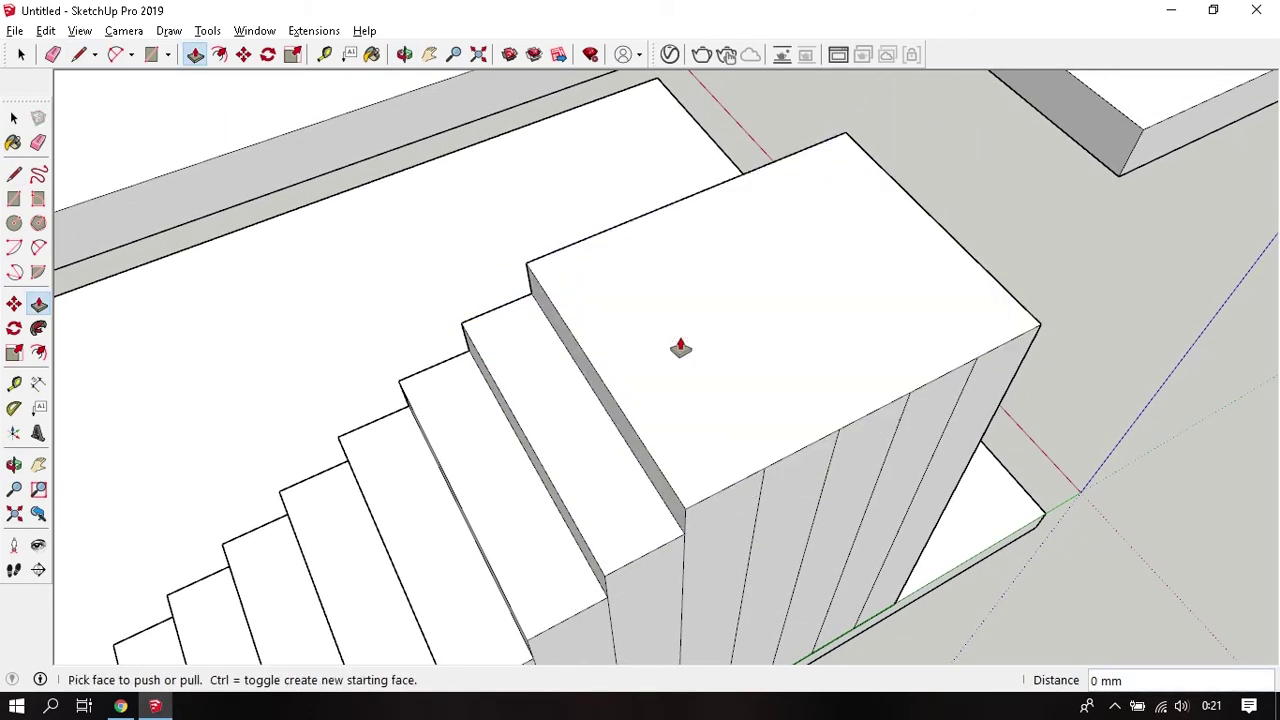
{"action": "key", "text": "l"}
{"action": "left_click", "coordinate": [764, 467]}
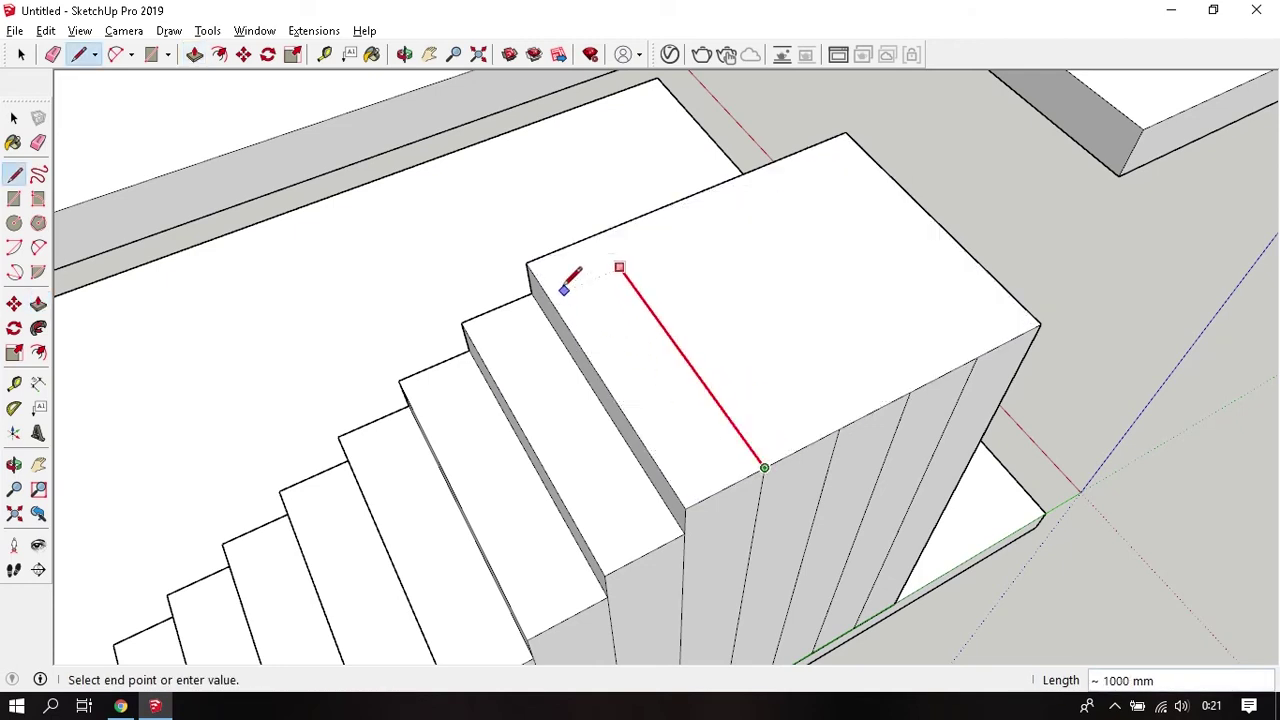
{"action": "left_click", "coordinate": [527, 260]}
{"action": "key", "text": "p"}
{"action": "double_click", "coordinate": [696, 308]}
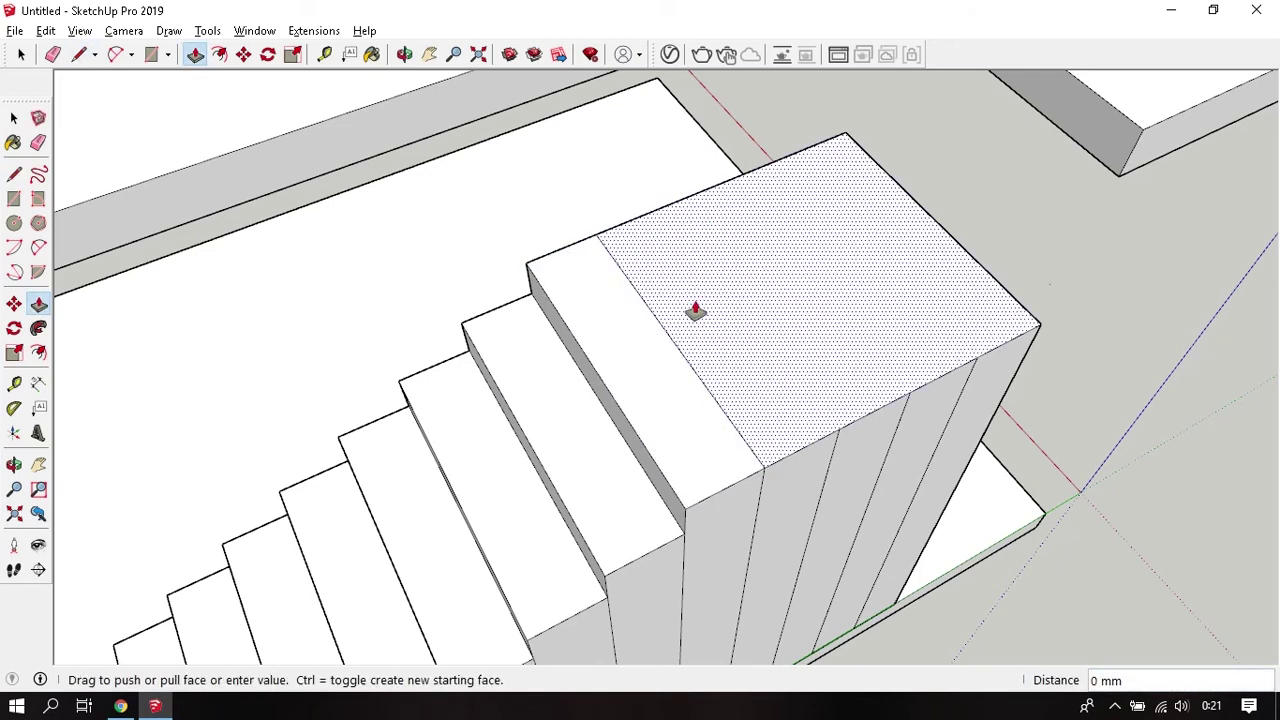
Raise one more tread and draw a 1200 mm line across the new top face.
{"action": "key", "text": "l"}
{"action": "left_click", "coordinate": [846, 399]}
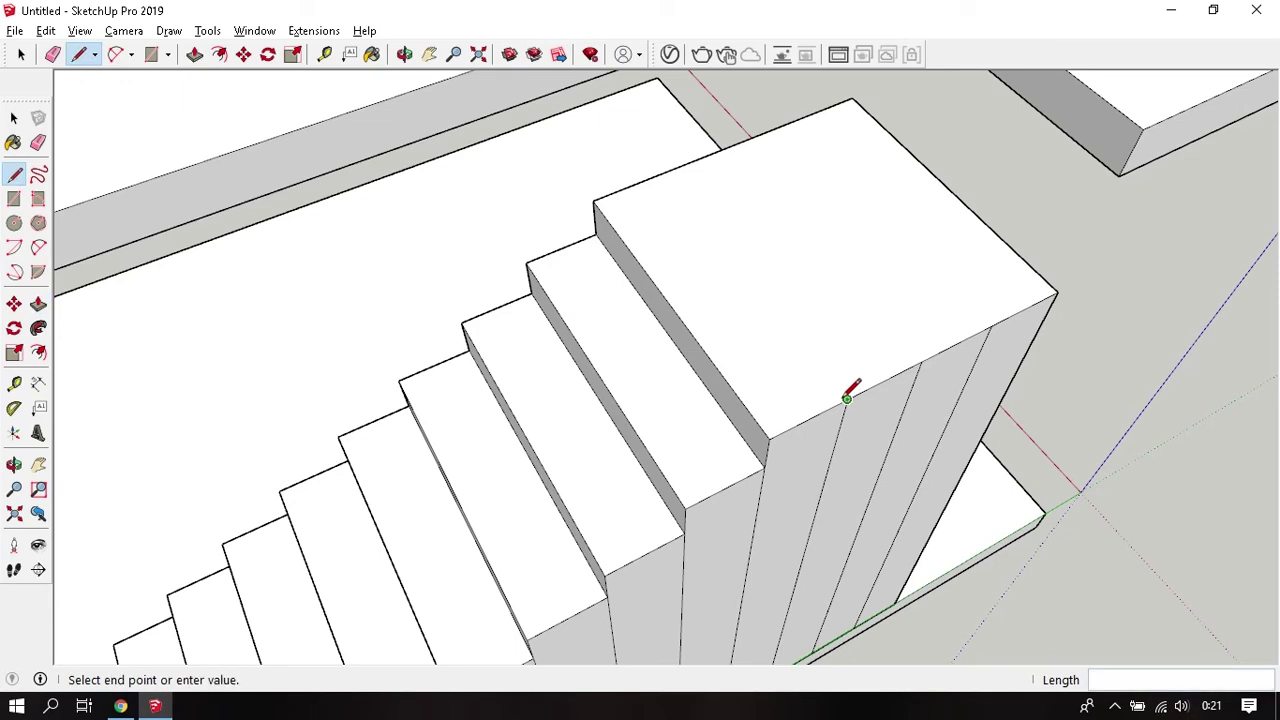
{"action": "left_click", "coordinate": [612, 213]}
{"action": "key", "text": "p"}
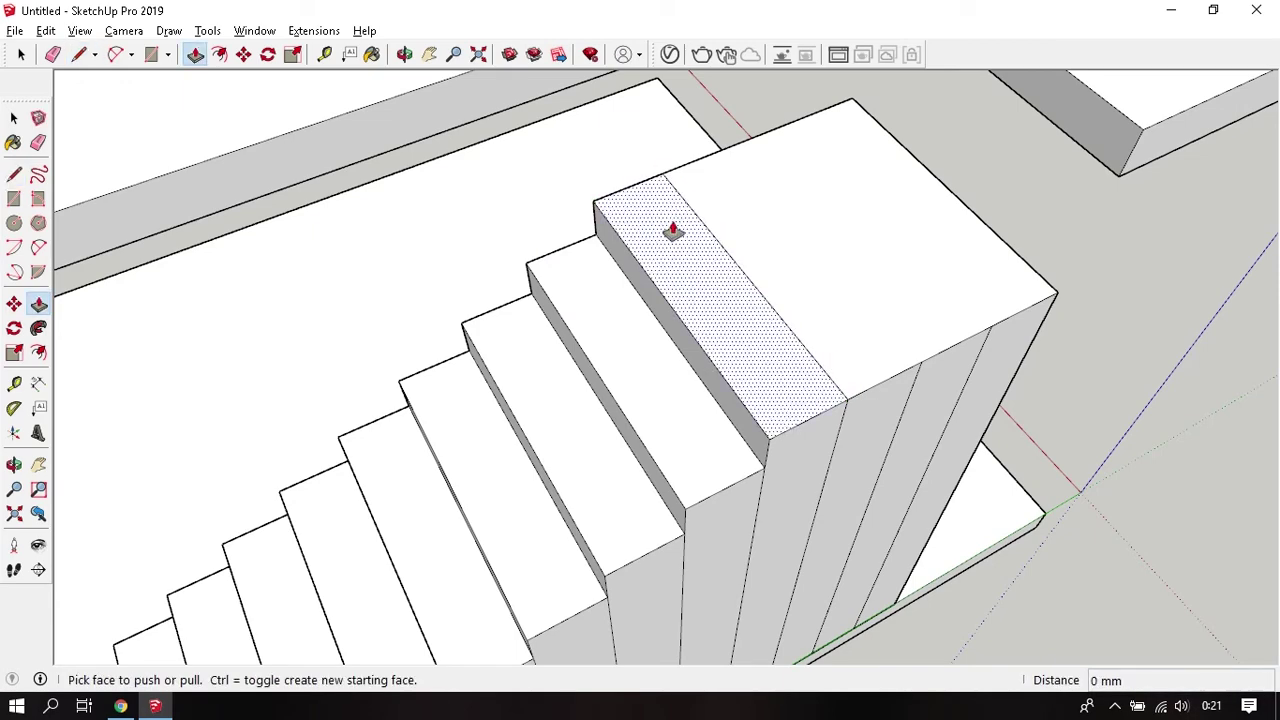
{"action": "double_click", "coordinate": [671, 229]}
{"action": "scroll", "coordinate": [490, 460], "scroll_direction": "down", "scroll_amount": 3}
{"action": "scroll", "coordinate": [694, 380], "scroll_direction": "up", "scroll_amount": 3}
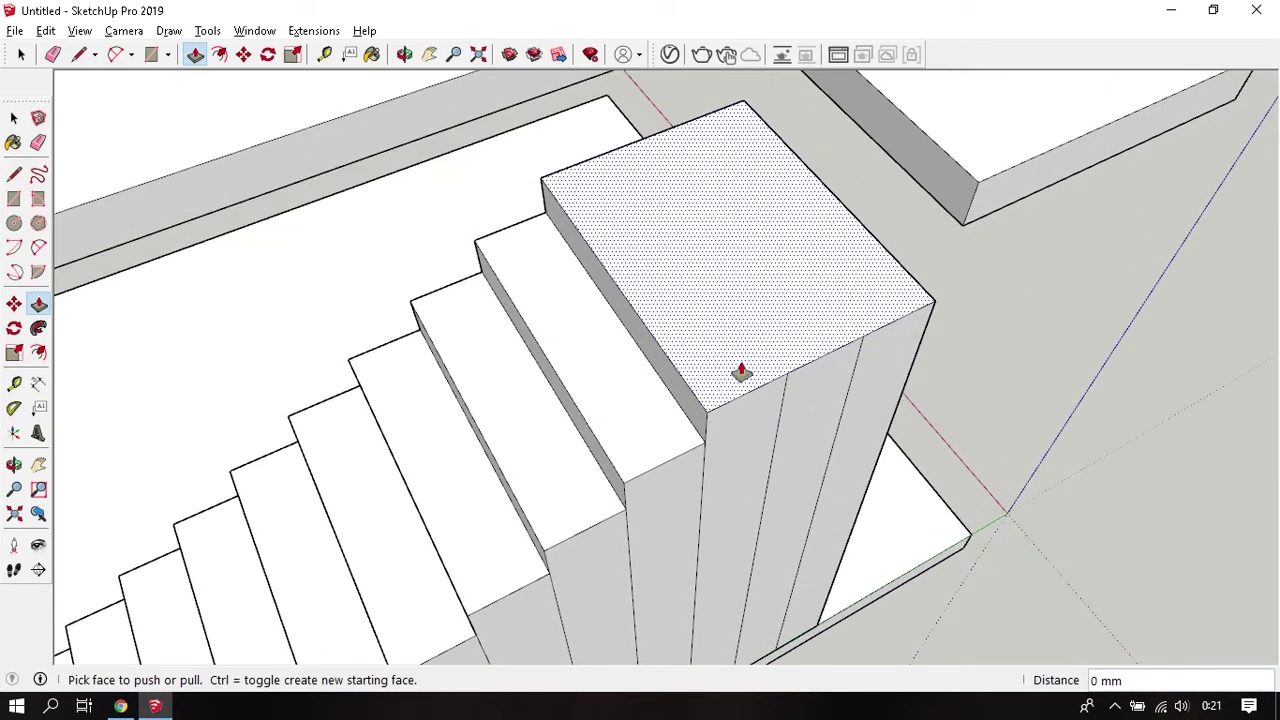
{"action": "key", "text": "l"}
{"action": "left_click", "coordinate": [787, 371]}
{"action": "type", "text": "1200"}
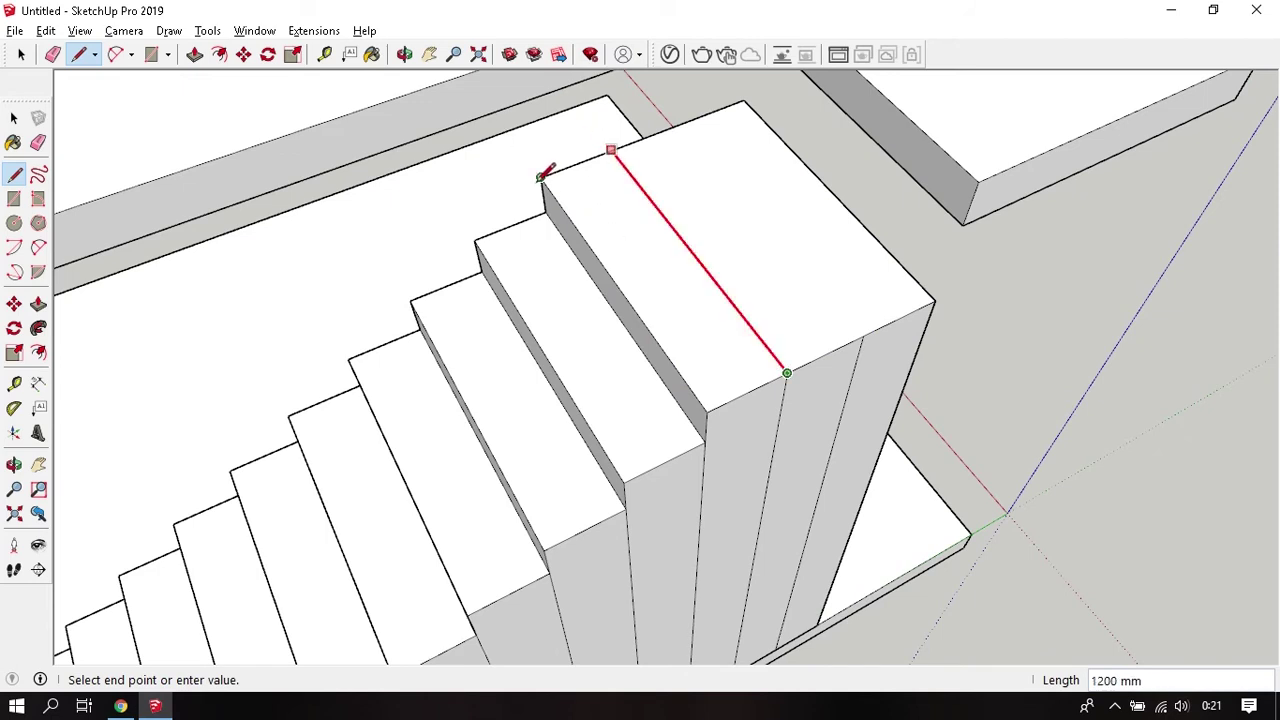
{"action": "key", "text": "Return"}
Draw the final 1200 mm line across the top step next to the upper slab.
{"action": "scroll", "coordinate": [657, 277], "scroll_direction": "down", "scroll_amount": 2}
{"action": "key", "text": "p"}
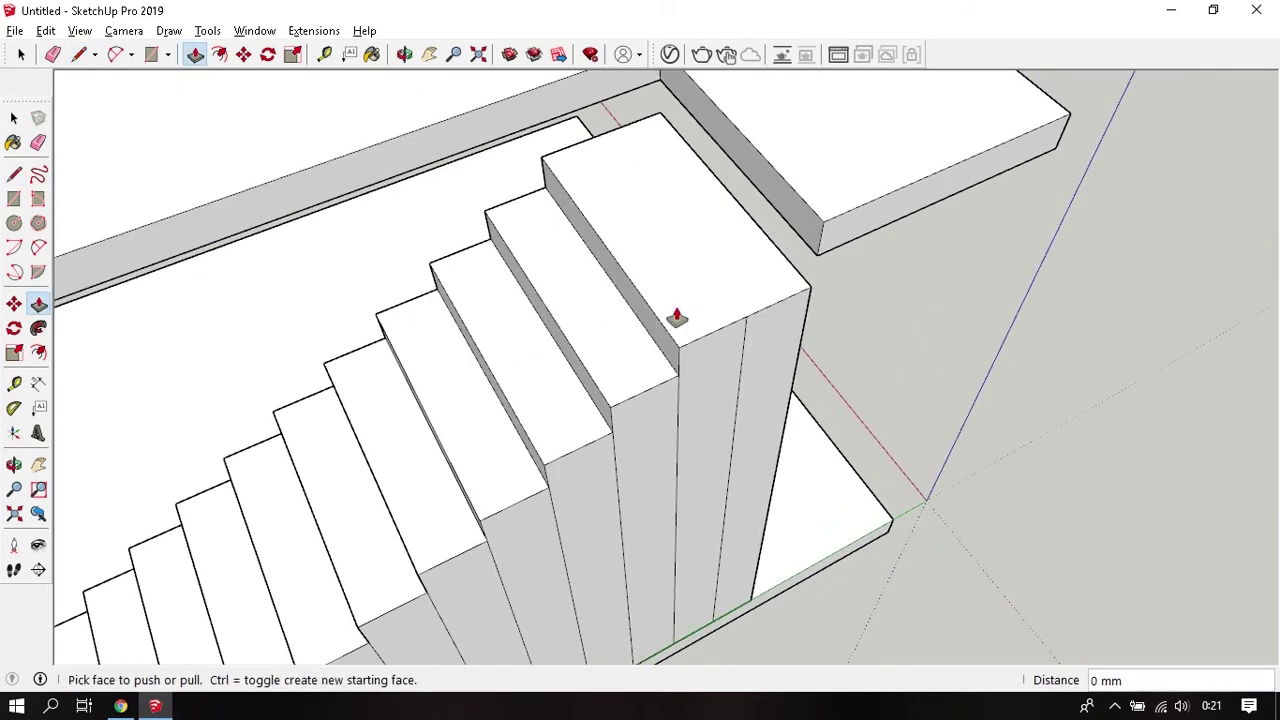
{"action": "key", "text": "l"}
{"action": "left_click", "coordinate": [745, 318]}
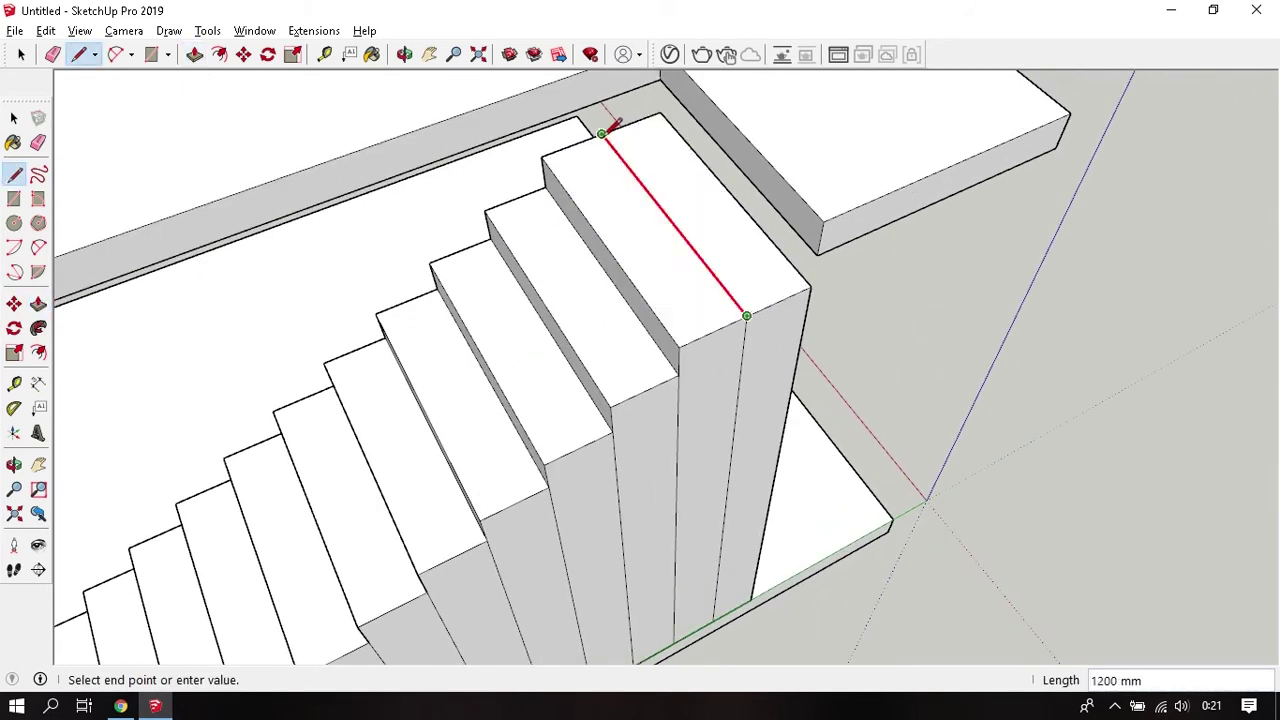
{"action": "left_click", "coordinate": [606, 134]}
{"action": "key", "text": "p"}
Orbit and measure to check the top tread reaches the upper slab's opening.
{"action": "mouse_move", "coordinate": [671, 206]}
{"action": "middle_mouse_down"}
{"action": "mouse_move", "coordinate": [727, 325]}
{"action": "mouse_move", "coordinate": [811, 283]}
{"action": "middle_mouse_up"}
{"action": "scroll", "coordinate": [811, 283], "scroll_direction": "down", "scroll_amount": 3}
{"action": "middle_click_drag", "start_coordinate": [694, 289], "coordinate": [822, 247]}
{"action": "scroll", "coordinate": [822, 247], "scroll_direction": "up", "scroll_amount": 2}
{"action": "middle_click_drag", "start_coordinate": [809, 260], "coordinate": [803, 257]}
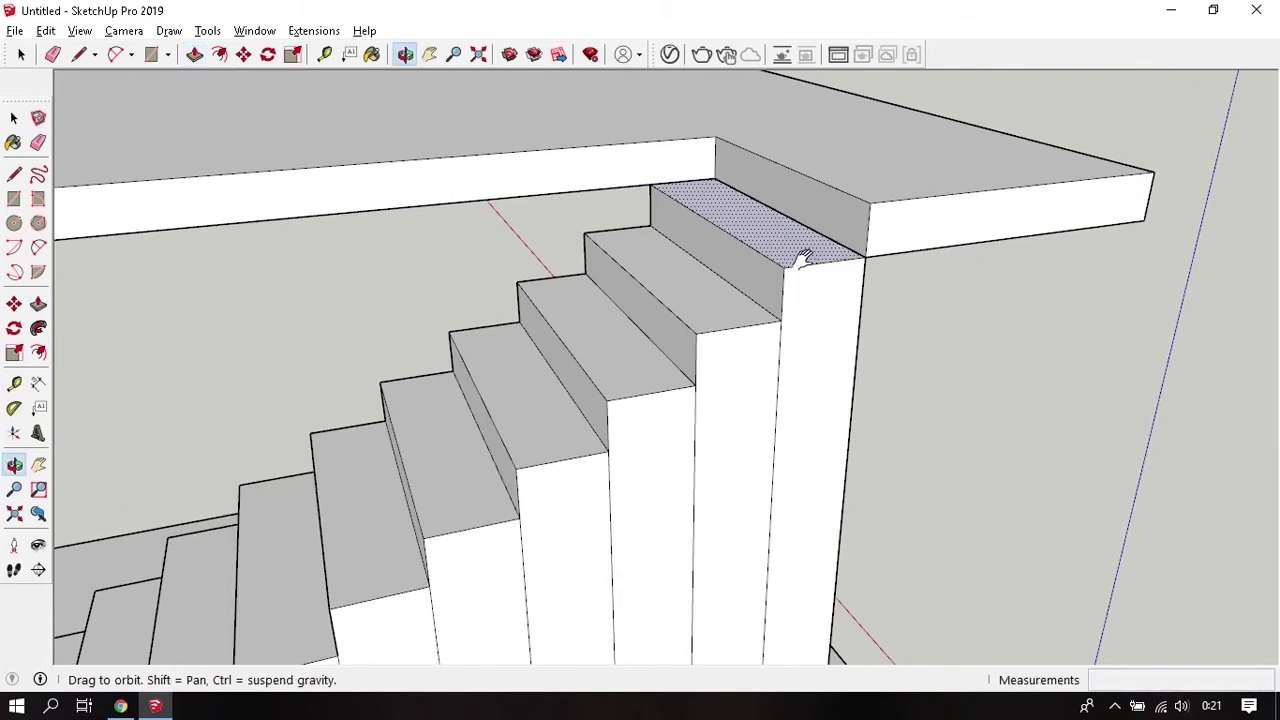
{"action": "scroll", "coordinate": [791, 286], "scroll_direction": "up", "scroll_amount": 2}
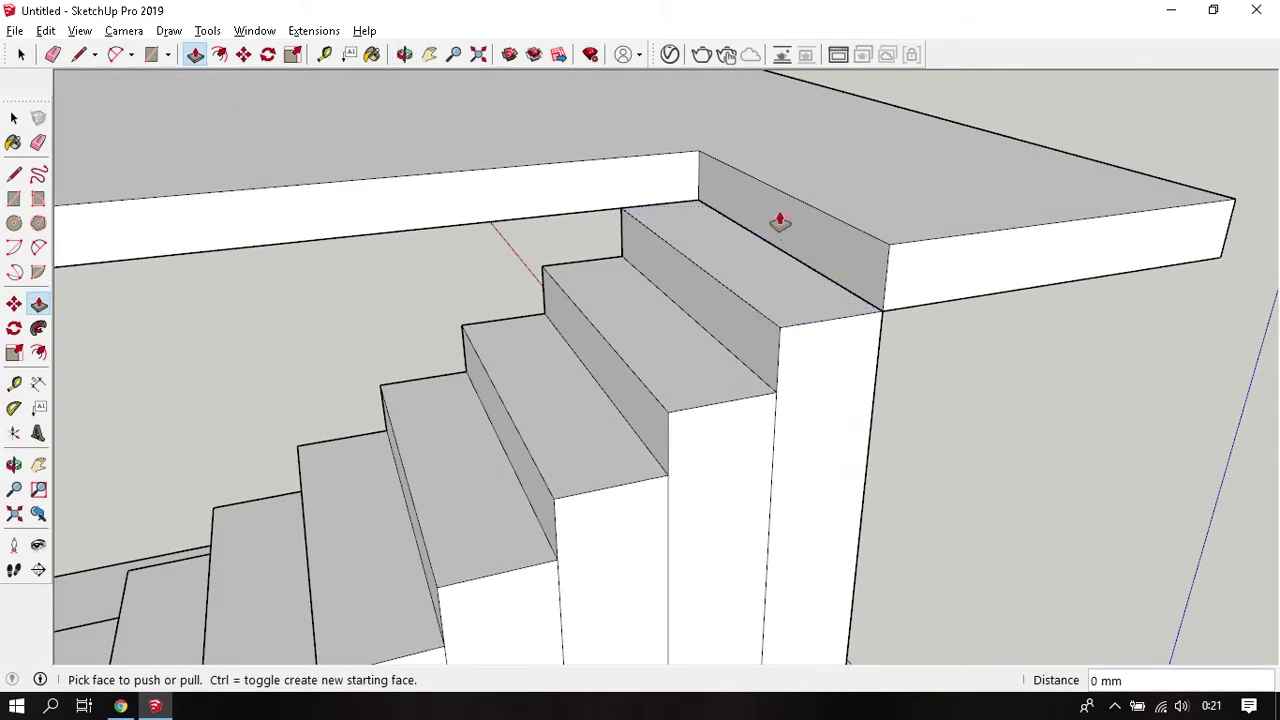
{"action": "key", "text": "t"}
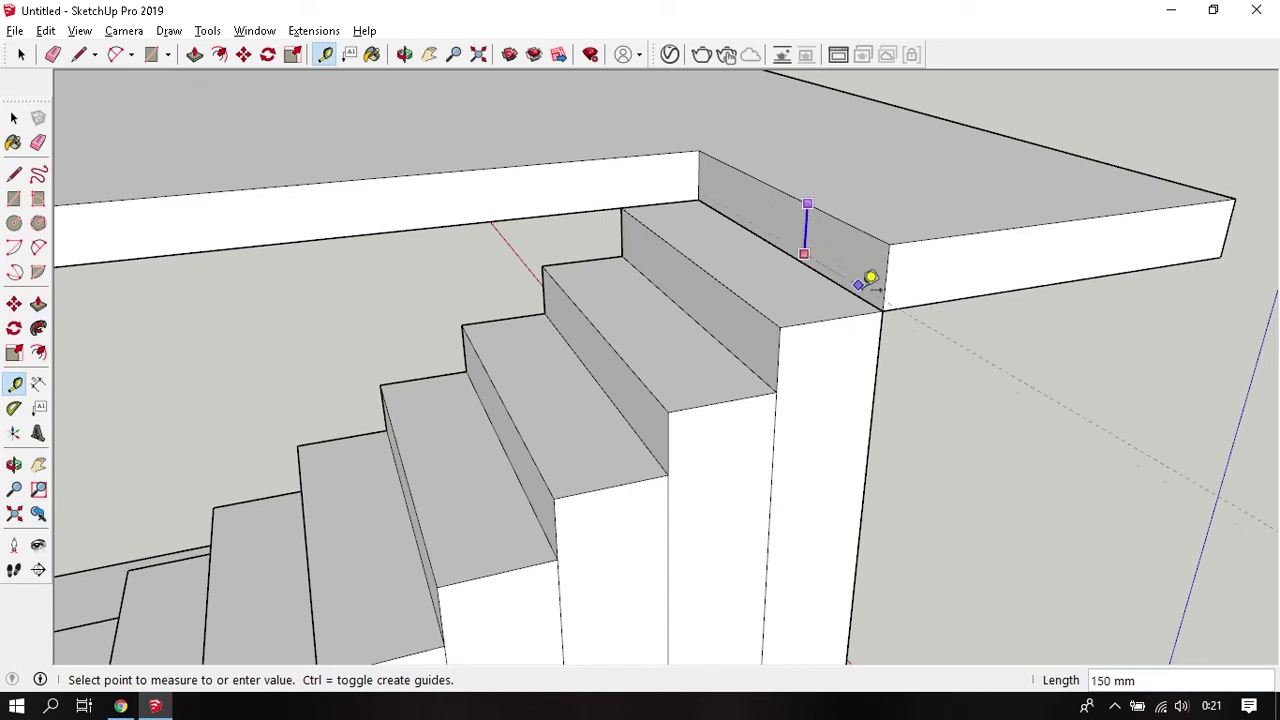
{"action": "key", "text": "space"}
{"action": "scroll", "coordinate": [846, 277], "scroll_direction": "down", "scroll_amount": 10}
{"action": "middle_click_drag", "start_coordinate": [846, 277], "coordinate": [554, 494]}
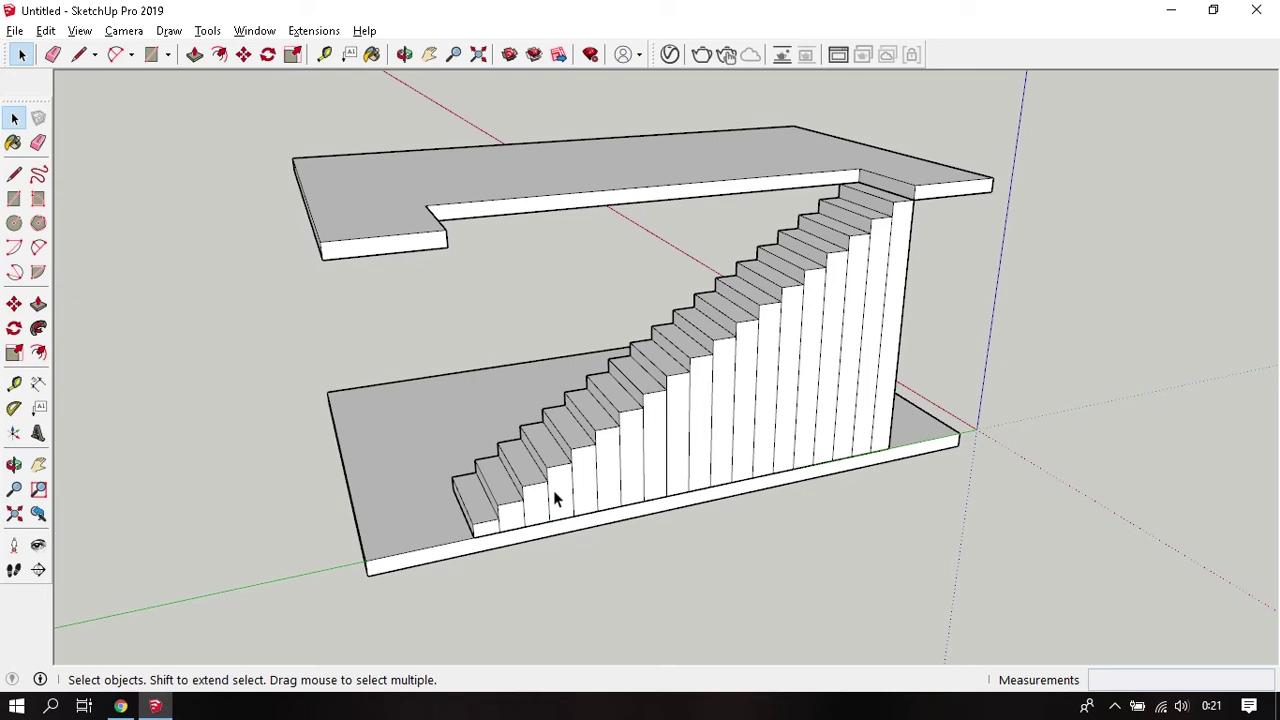
Erase the vertical step edges on both stair sides so each side is one face.
{"action": "key", "text": "e"}
{"action": "scroll", "coordinate": [555, 497], "scroll_direction": "up", "scroll_amount": 2}
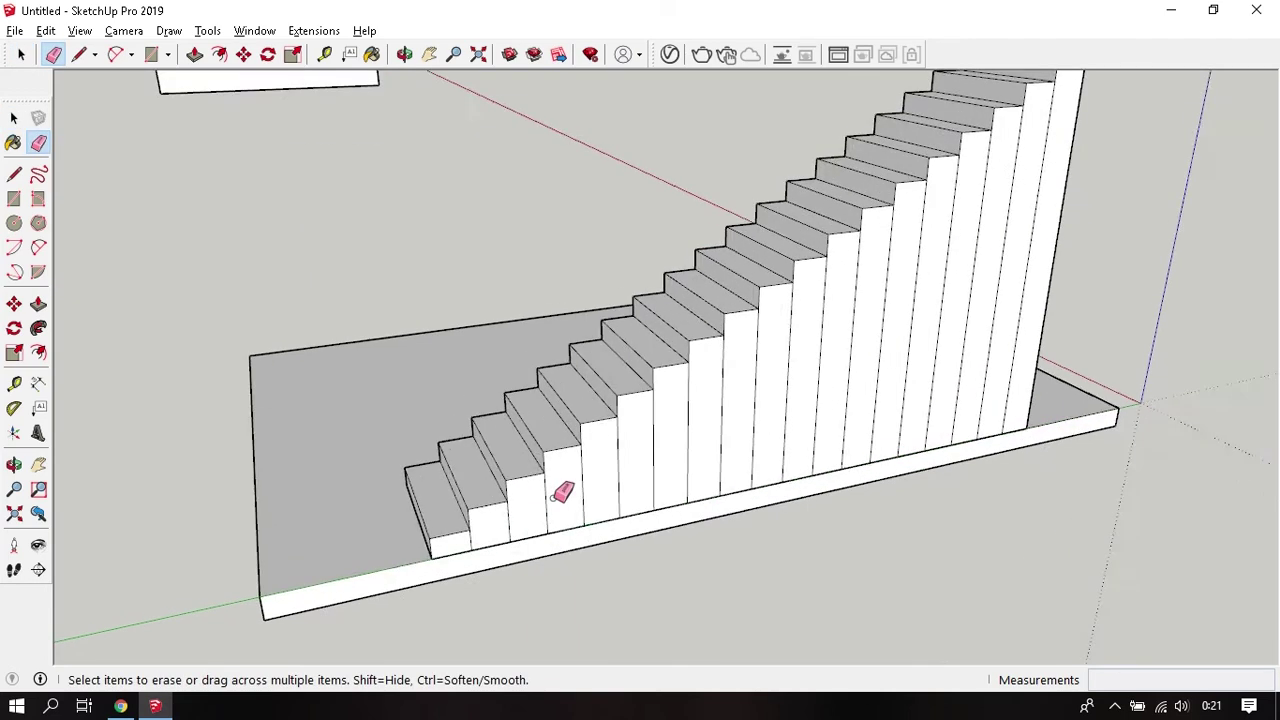
{"action": "scroll", "coordinate": [555, 497], "scroll_direction": "up", "scroll_amount": 1}
{"action": "scroll", "coordinate": [555, 497], "scroll_direction": "up", "scroll_amount": 1}
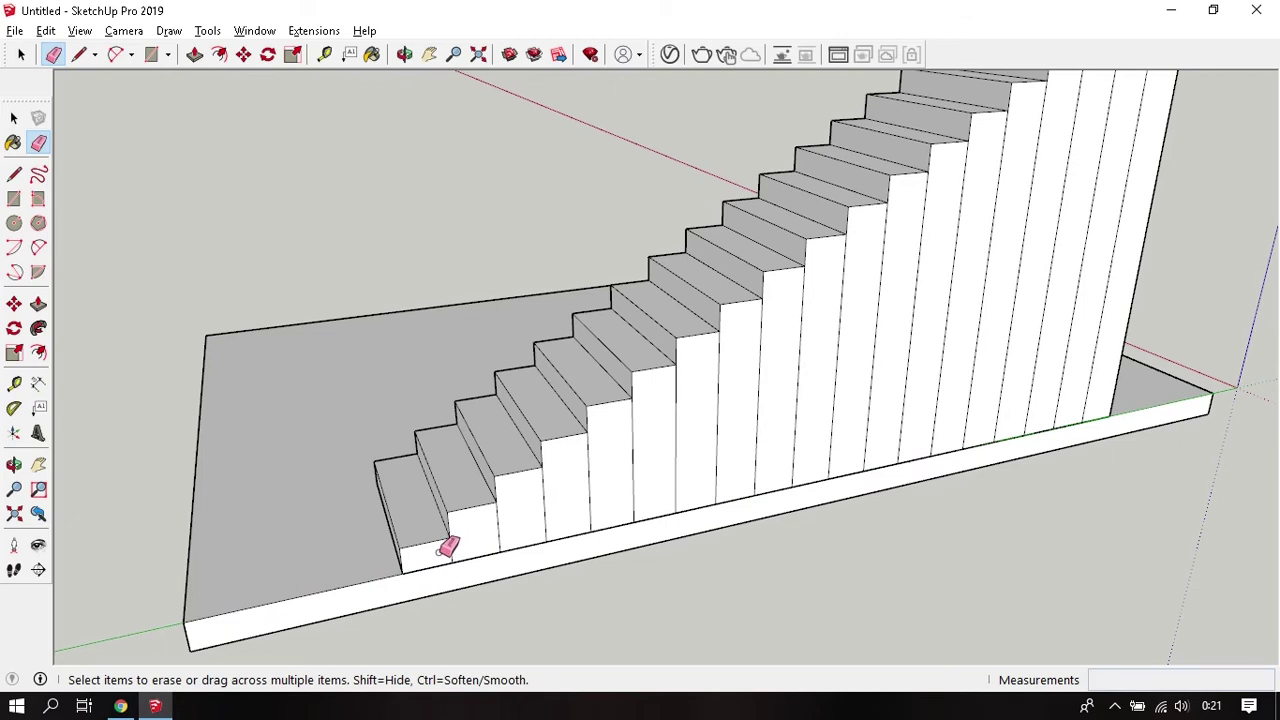
{"action": "mouse_move", "coordinate": [492, 530]}
{"action": "left_mouse_down"}
{"action": "mouse_move", "coordinate": [943, 331]}
{"action": "mouse_move", "coordinate": [1109, 314]}
{"action": "left_mouse_up"}
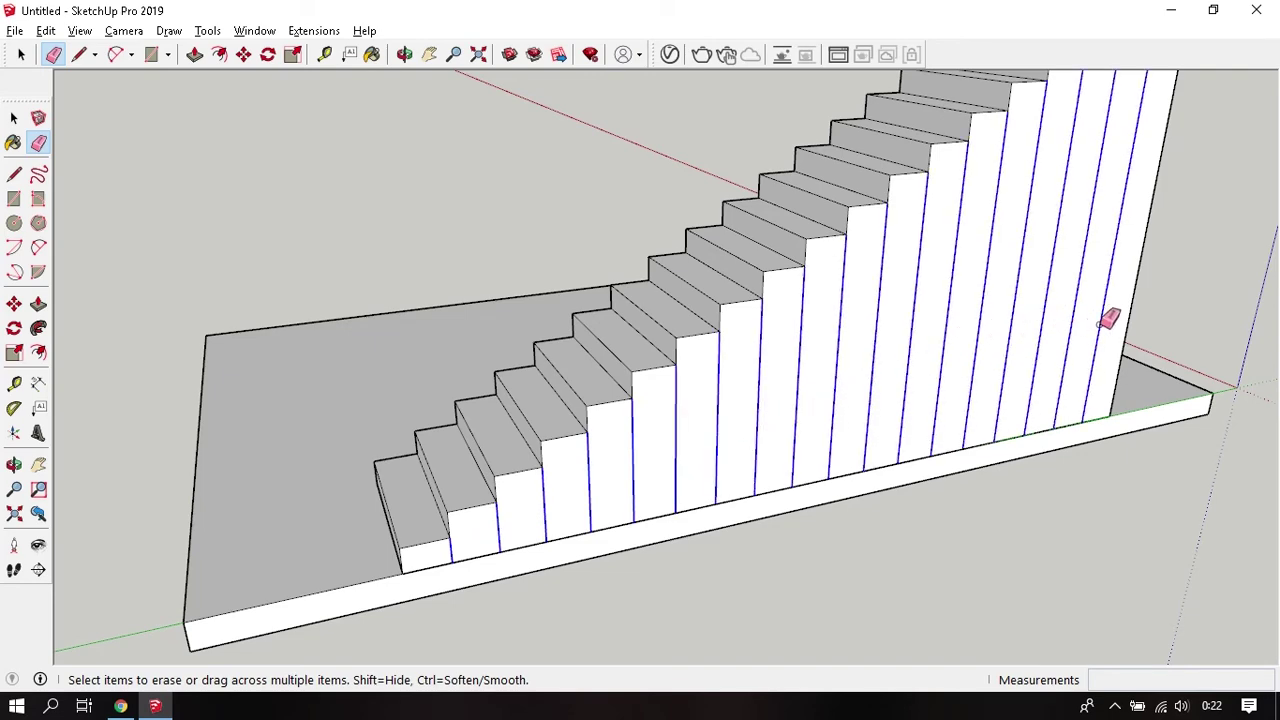
{"action": "mouse_move", "coordinate": [1040, 340]}
{"action": "middle_mouse_down"}
{"action": "mouse_move", "coordinate": [694, 420]}
{"action": "mouse_move", "coordinate": [918, 301]}
{"action": "mouse_move", "coordinate": [632, 380]}
{"action": "mouse_move", "coordinate": [874, 437]}
{"action": "middle_mouse_up"}
{"action": "mouse_move", "coordinate": [928, 445]}
{"action": "left_mouse_down"}
{"action": "mouse_move", "coordinate": [817, 417]}
{"action": "mouse_move", "coordinate": [720, 371]}
{"action": "mouse_move", "coordinate": [326, 323]}
{"action": "mouse_move", "coordinate": [414, 357]}
{"action": "left_mouse_up"}
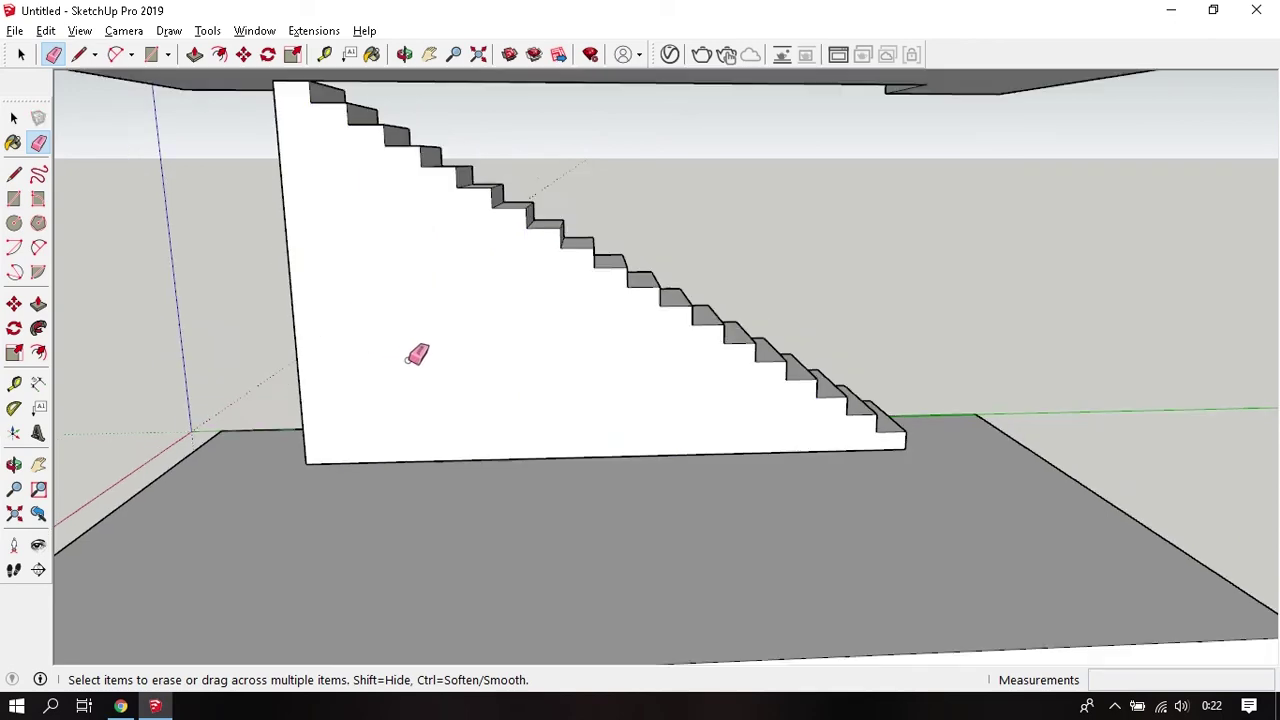
{"action": "mouse_move", "coordinate": [414, 357]}
{"action": "middle_mouse_down"}
{"action": "mouse_move", "coordinate": [741, 333]}
{"action": "mouse_move", "coordinate": [586, 380]}
{"action": "mouse_move", "coordinate": [529, 423]}
{"action": "mouse_move", "coordinate": [663, 386]}
{"action": "mouse_move", "coordinate": [487, 452]}
{"action": "mouse_move", "coordinate": [603, 426]}
{"action": "mouse_move", "coordinate": [603, 403]}
{"action": "middle_mouse_up"}
{"action": "scroll", "coordinate": [576, 418], "scroll_direction": "up", "scroll_amount": 2}
{"action": "key", "text": "space"}
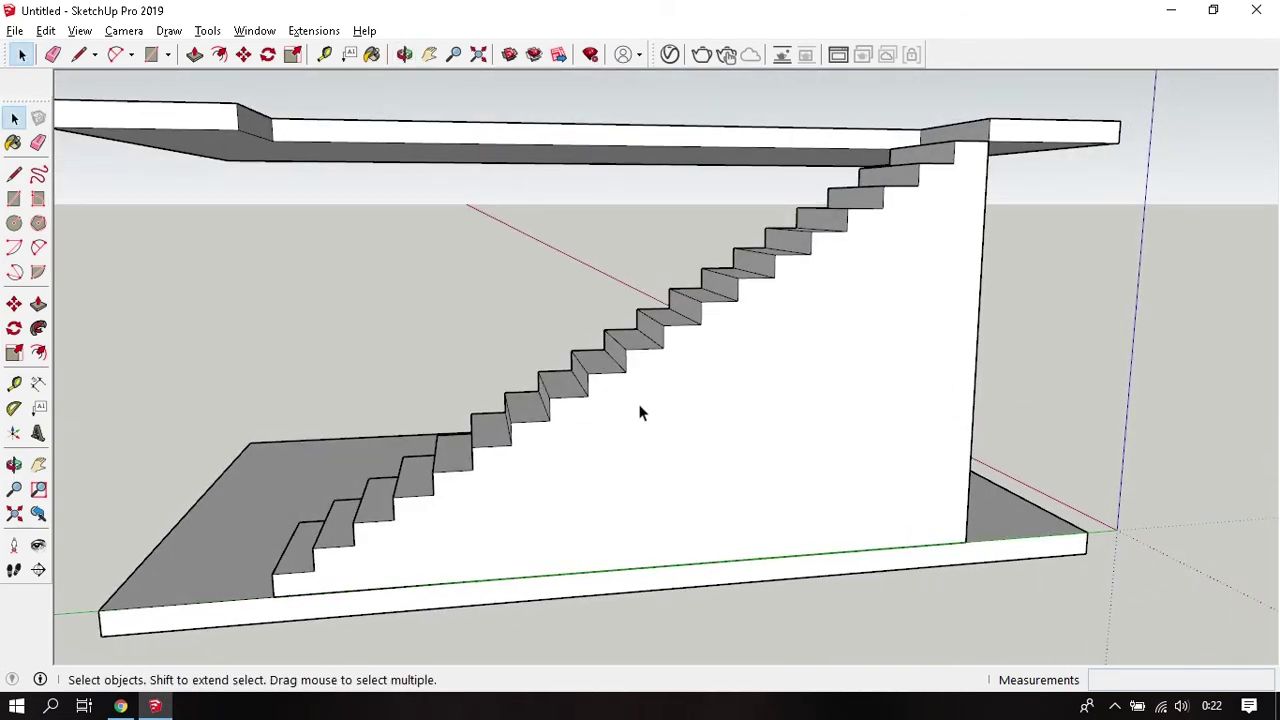
Draw a diagonal line from a lower step corner to an upper step corner.
{"action": "middle_click_drag", "start_coordinate": [687, 411], "coordinate": [603, 437]}
{"action": "key", "text": "l"}
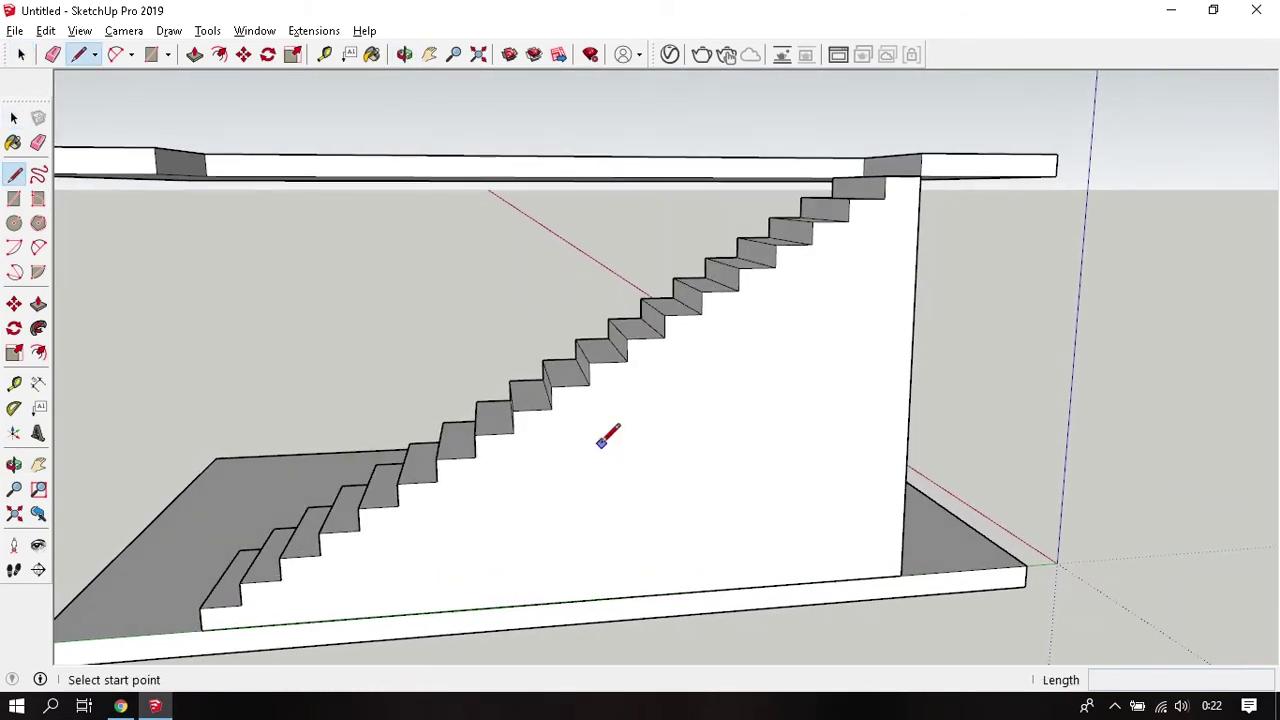
{"action": "scroll", "coordinate": [573, 430], "scroll_direction": "up", "scroll_amount": 4}
{"action": "left_click", "coordinate": [481, 358]}
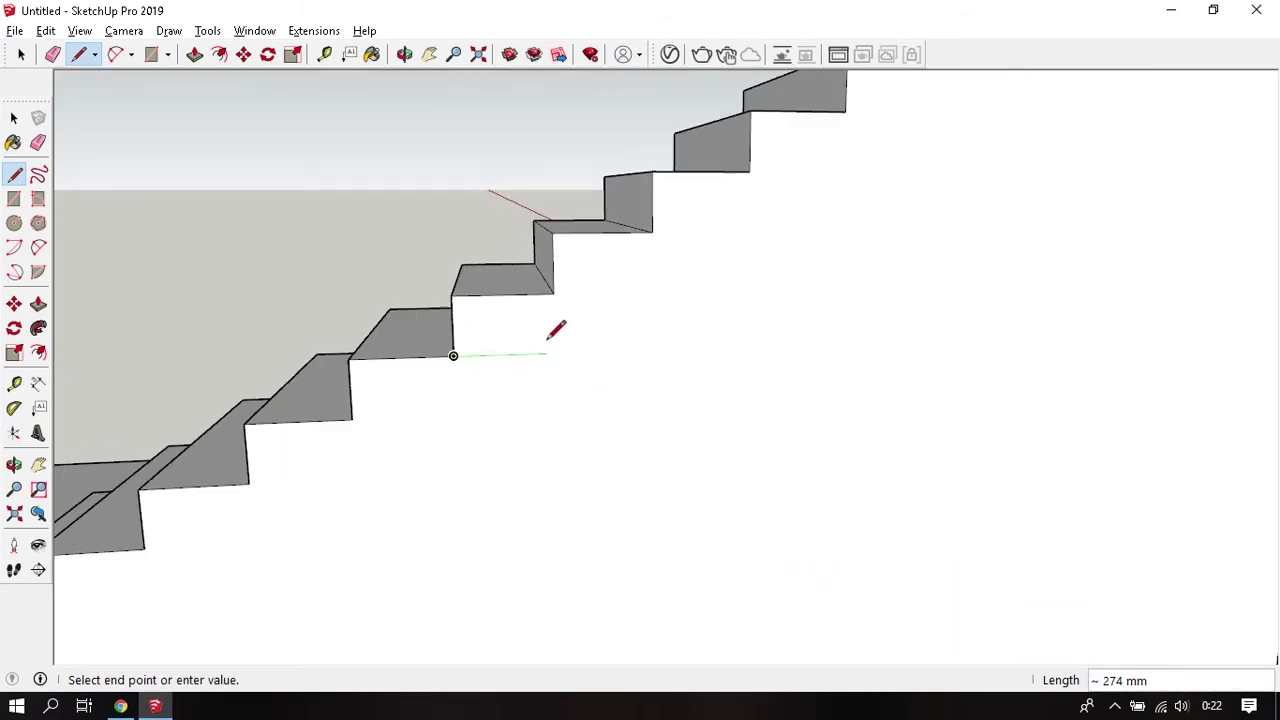
{"action": "left_click", "coordinate": [677, 206]}
Select the diagonal edges and copy them 150 mm below the flight.
{"action": "key", "text": "space"}
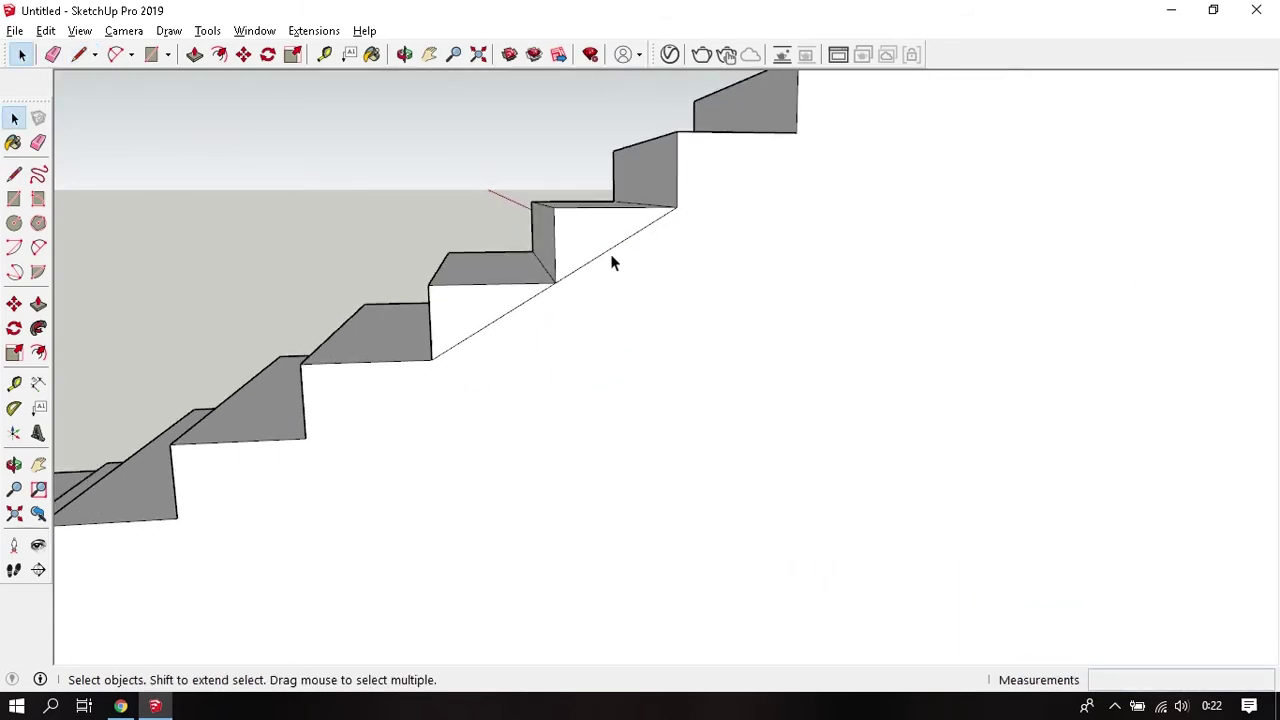
{"action": "left_click", "coordinate": [613, 262]}
{"action": "left_click", "coordinate": [536, 302]}
{"action": "left_click", "coordinate": [574, 272], "text": "shift"}
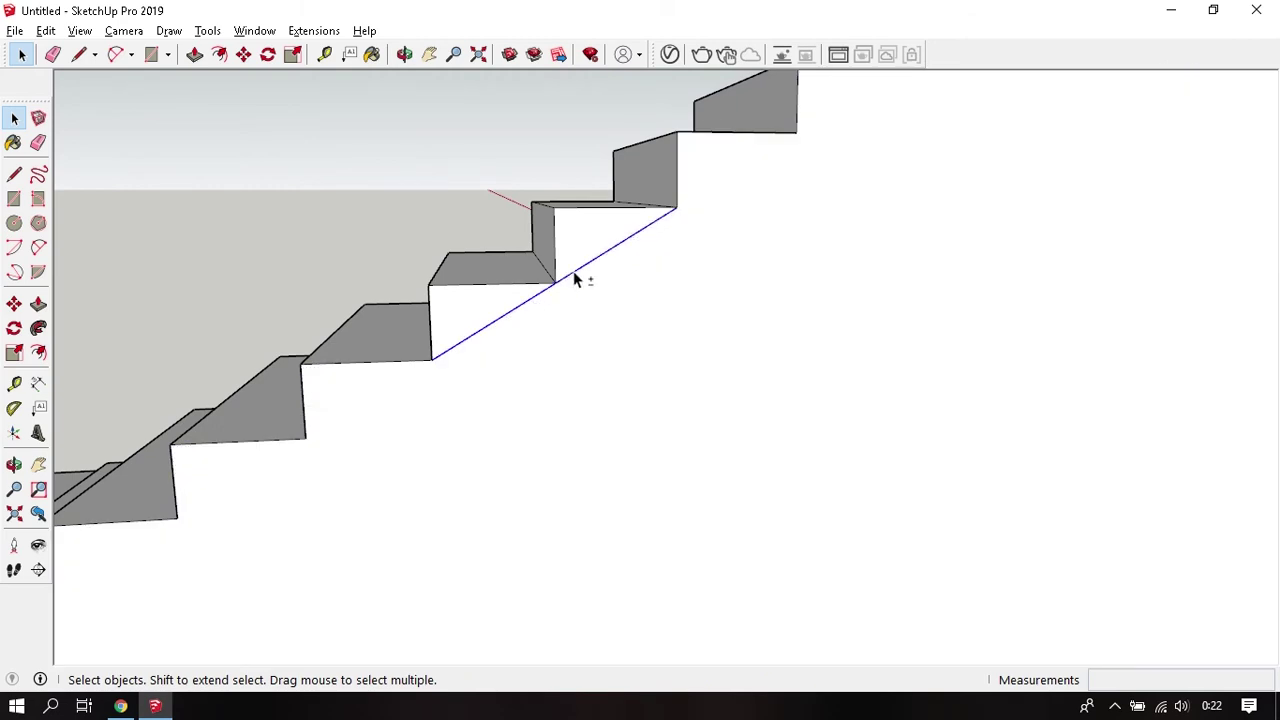
{"action": "key", "text": "m"}
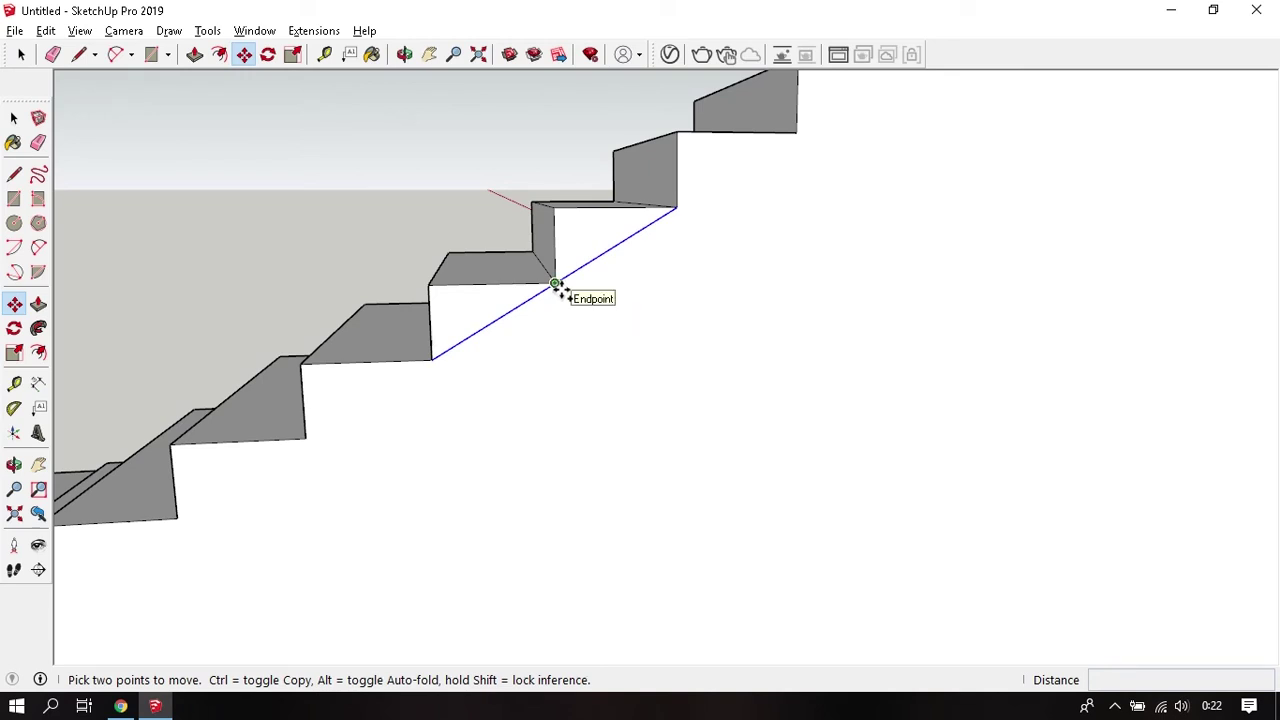
{"action": "left_click", "coordinate": [556, 284]}
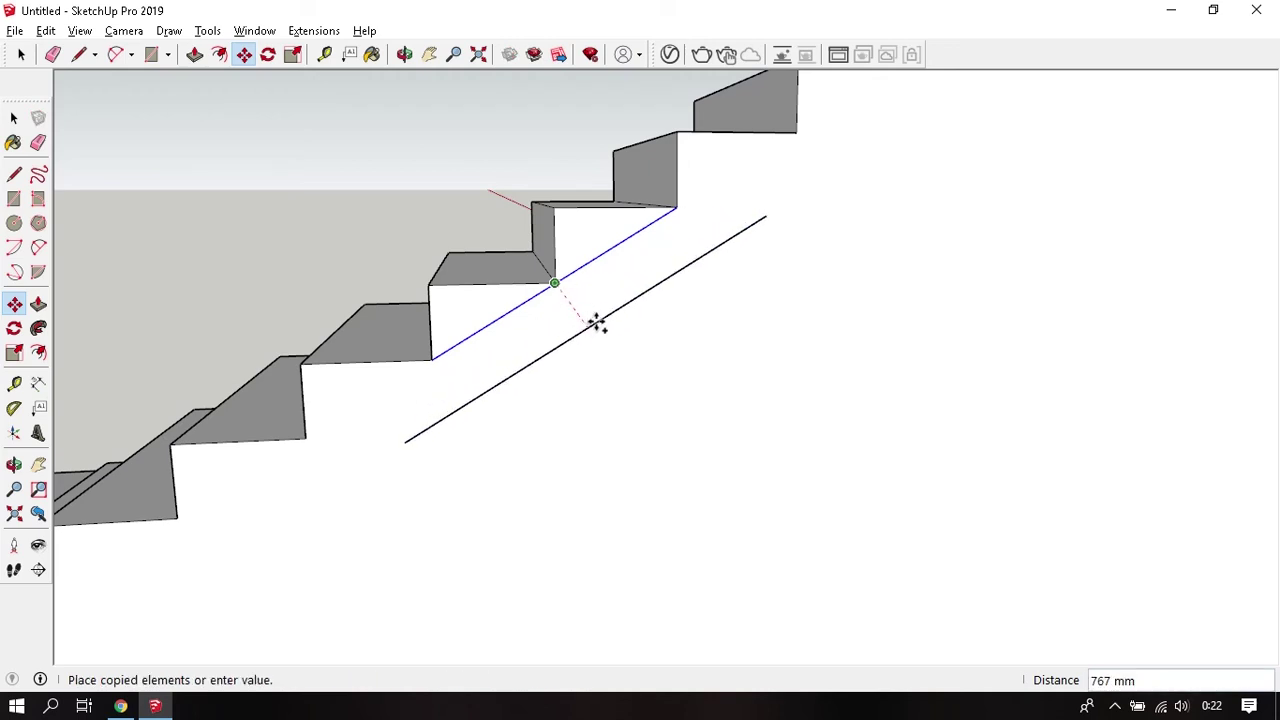
{"action": "mouse_move", "coordinate": [600, 326]}
{"action": "middle_mouse_down"}
{"action": "mouse_move", "coordinate": [555, 316]}
{"action": "mouse_move", "coordinate": [596, 364]}
{"action": "middle_mouse_up"}
{"action": "type", "text": "150"}
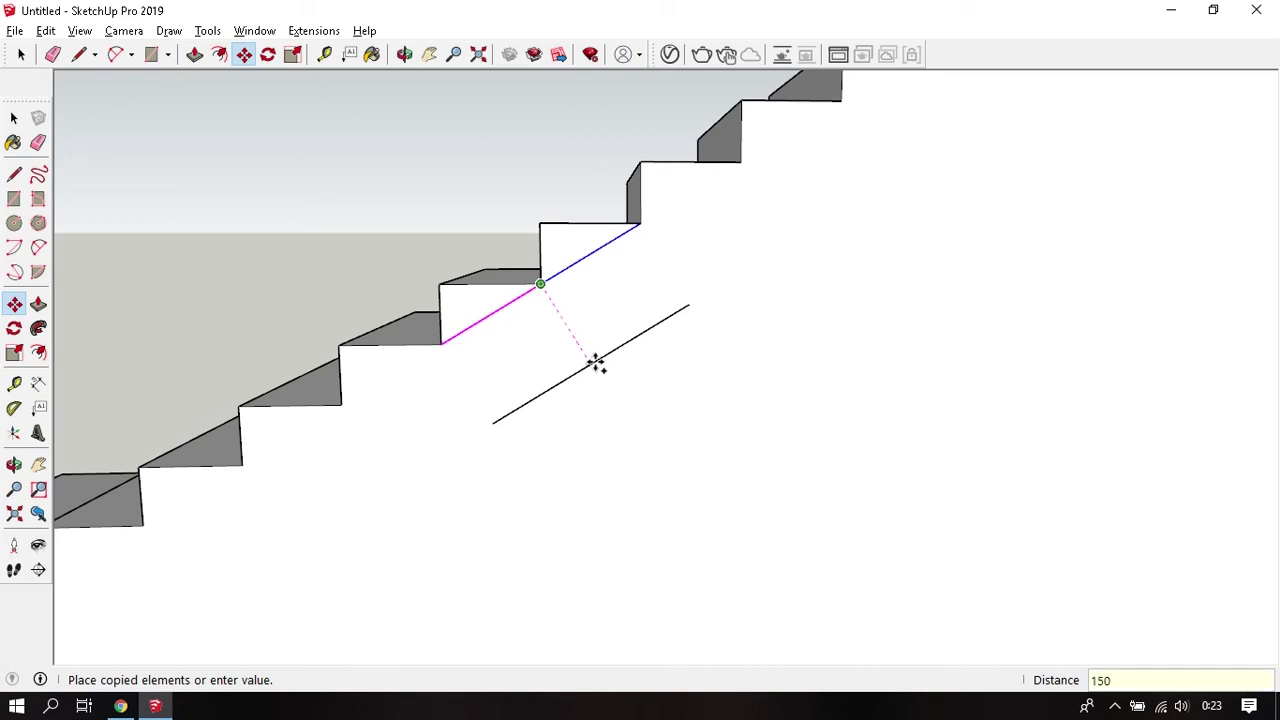
{"action": "key", "text": "Return"}
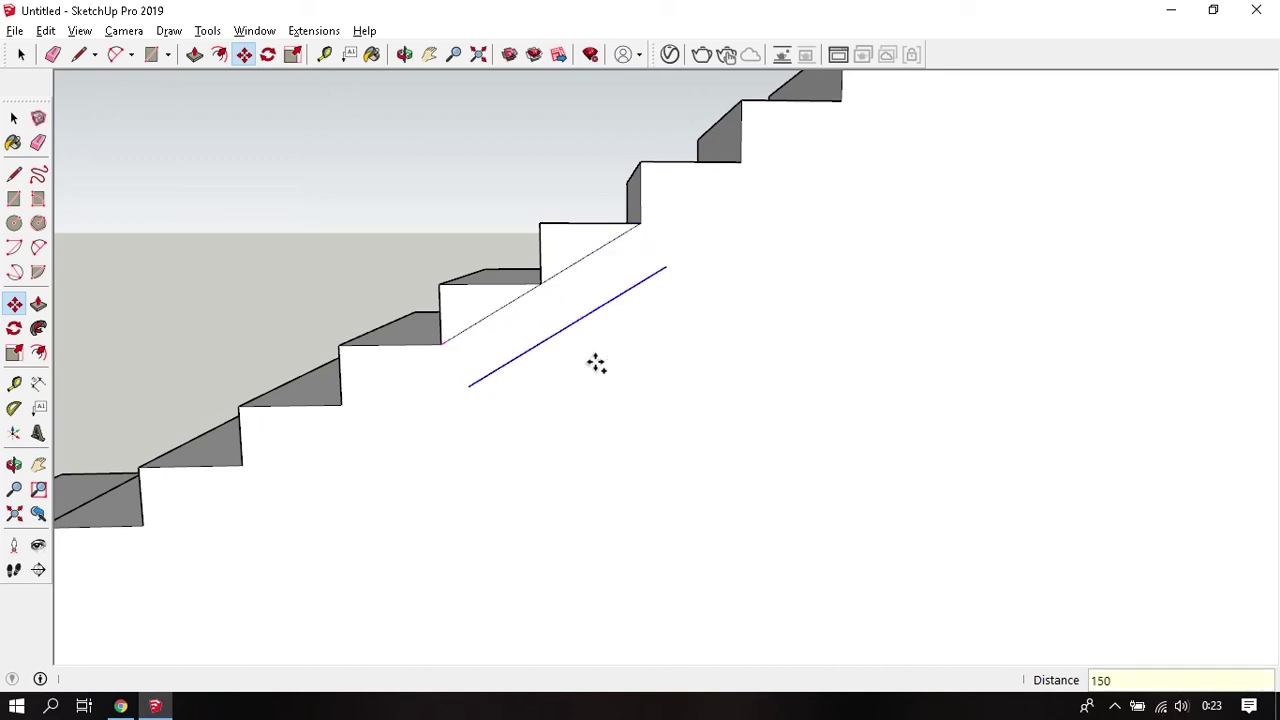
Extend the offset line down to the floor slab and erase the stray piece below it.
{"action": "key", "text": "l"}
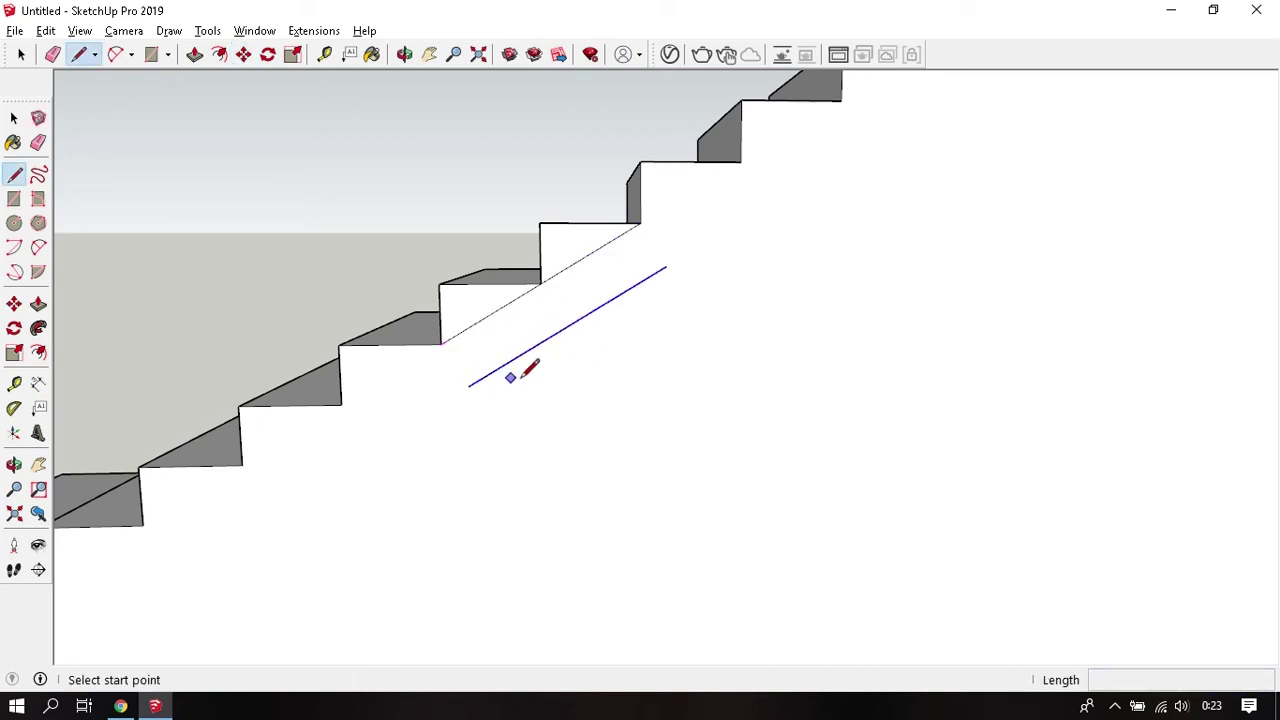
{"action": "left_click", "coordinate": [471, 385]}
{"action": "scroll", "coordinate": [472, 386], "scroll_direction": "down", "scroll_amount": 1}
{"action": "scroll", "coordinate": [472, 386], "scroll_direction": "down", "scroll_amount": 2}
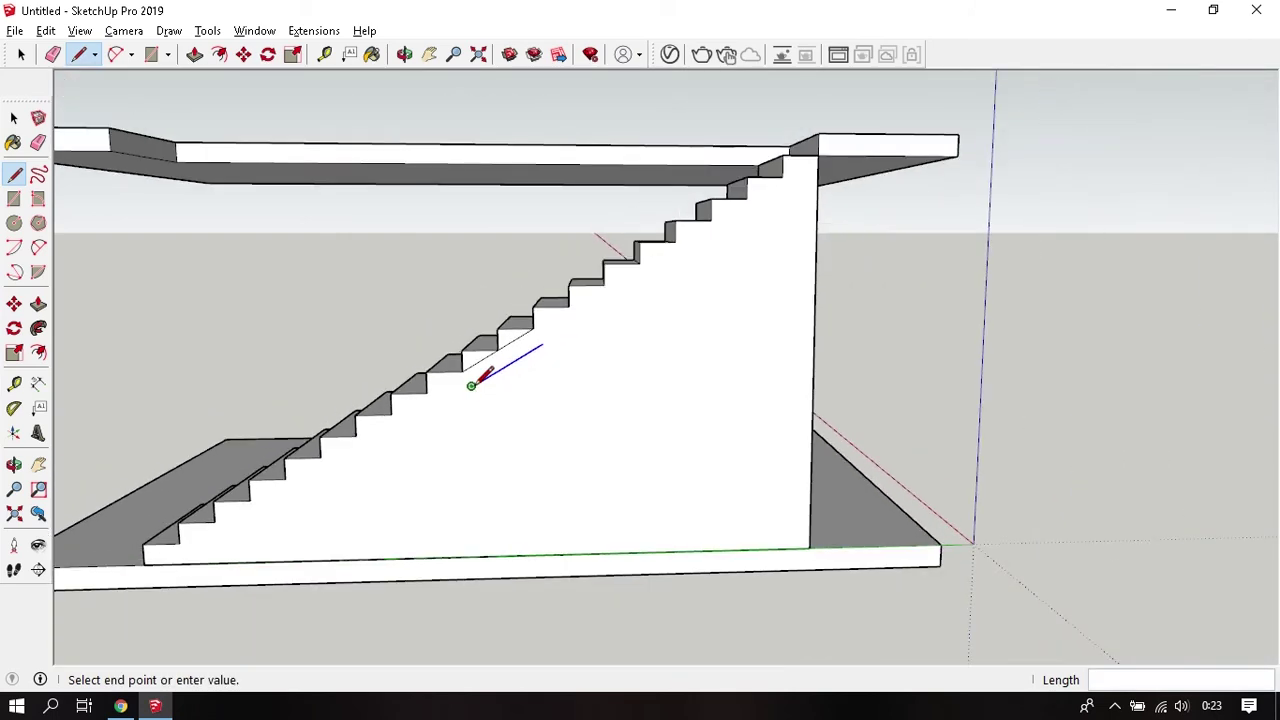
{"action": "scroll", "coordinate": [472, 386], "scroll_direction": "down", "scroll_amount": 2}
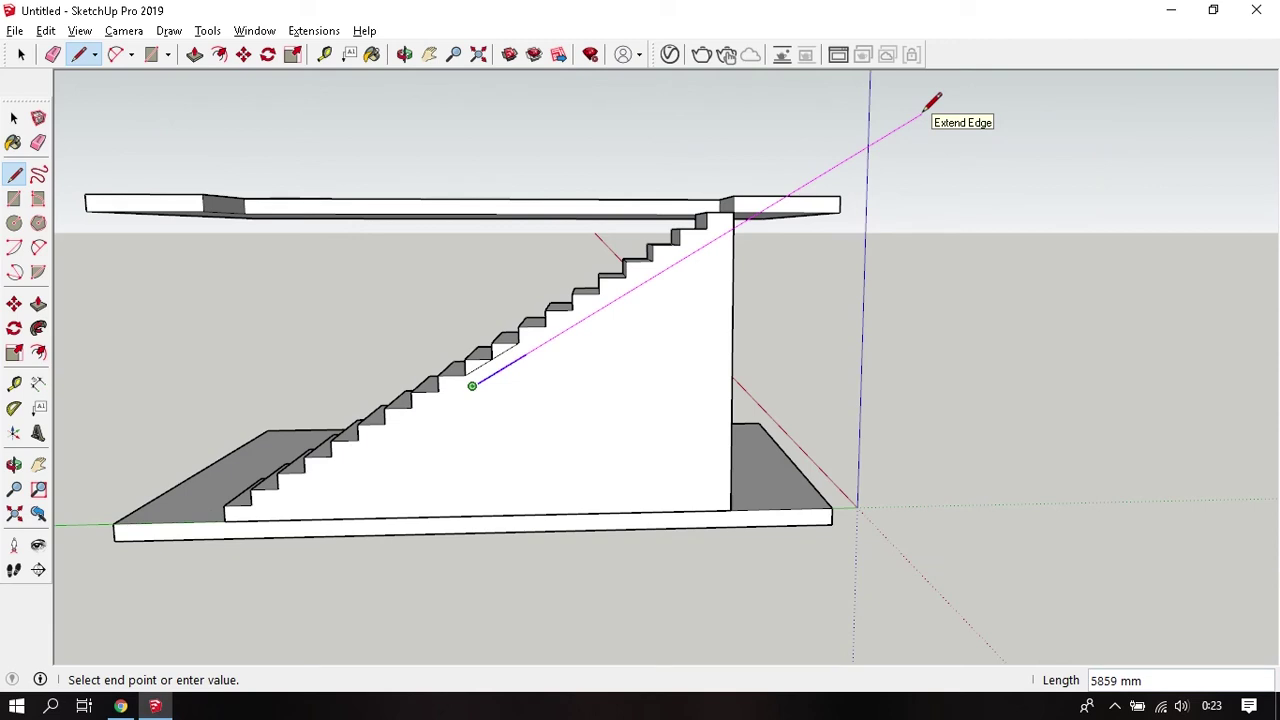
{"action": "middle_click_drag", "start_coordinate": [931, 103], "coordinate": [371, 434]}
{"action": "scroll", "coordinate": [663, 320], "scroll_direction": "up", "scroll_amount": 3}
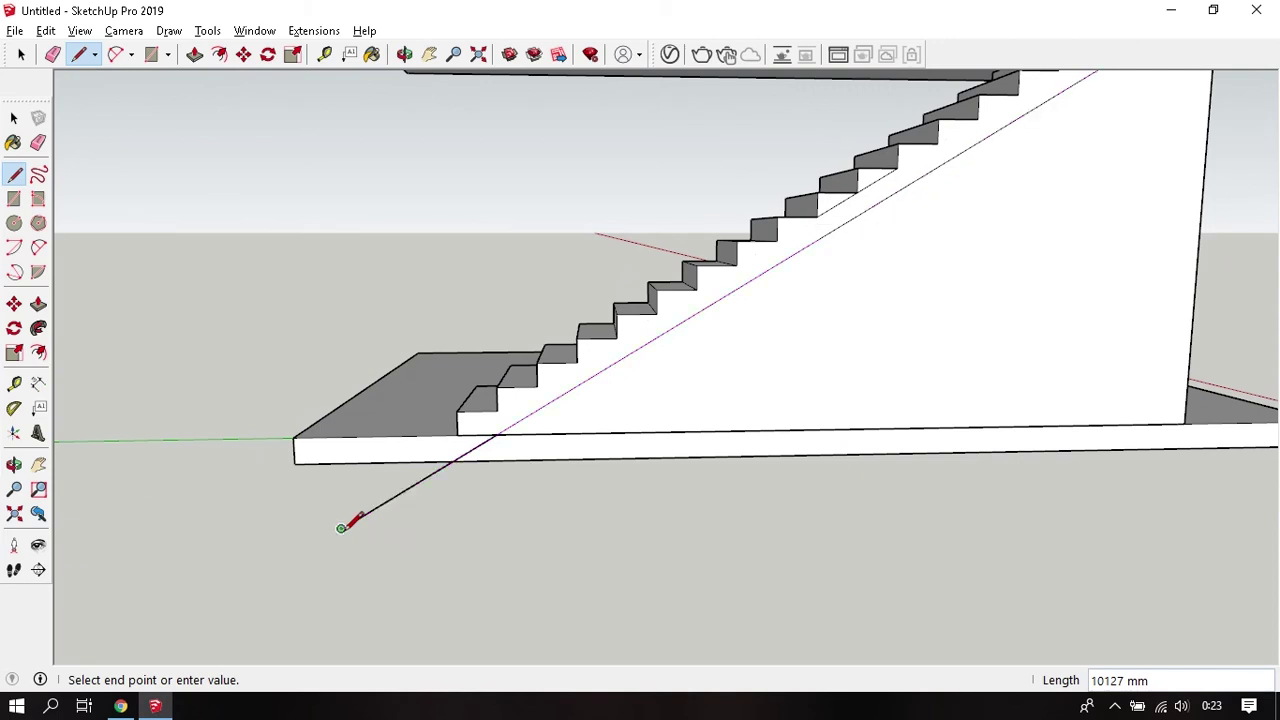
{"action": "left_click", "coordinate": [342, 527]}
{"action": "key", "text": "e"}
{"action": "left_click", "coordinate": [396, 502]}
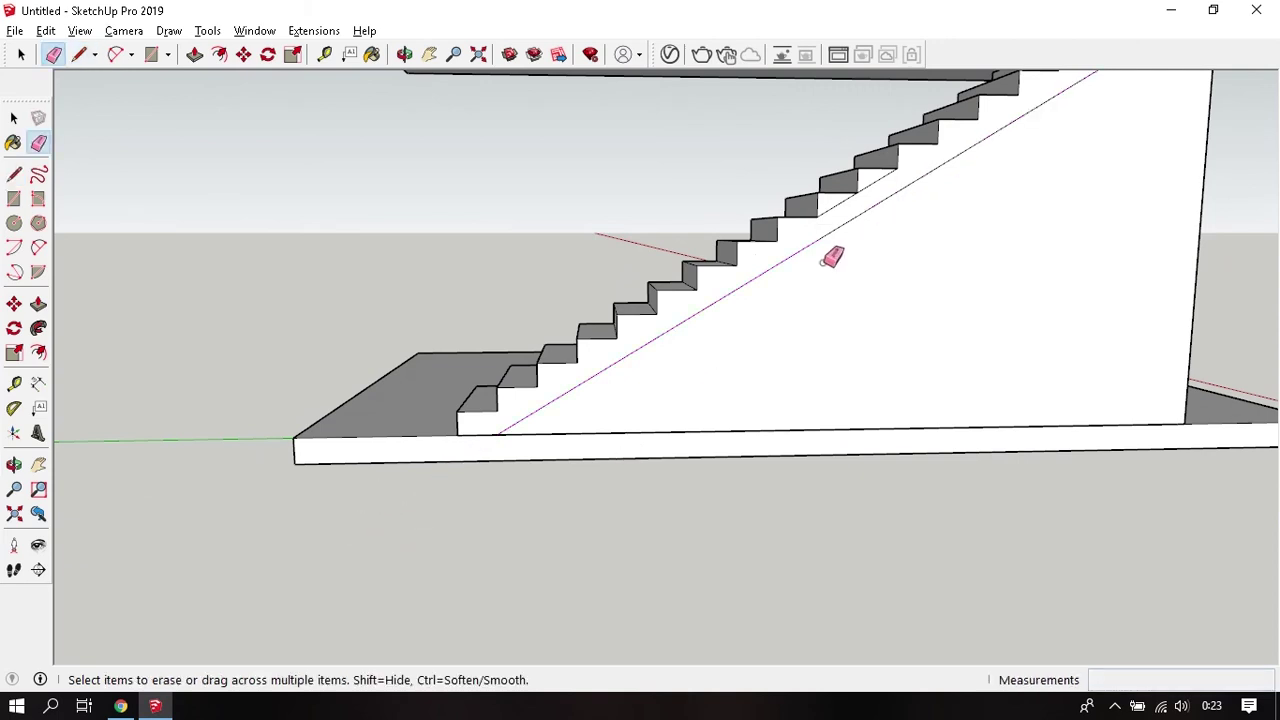
Draw a line from the landing corner to where the diagonal meets the upper slab.
{"action": "mouse_move", "coordinate": [831, 254]}
{"action": "middle_mouse_down"}
{"action": "mouse_move", "coordinate": [374, 477]}
{"action": "mouse_move", "coordinate": [414, 408]}
{"action": "middle_mouse_up"}
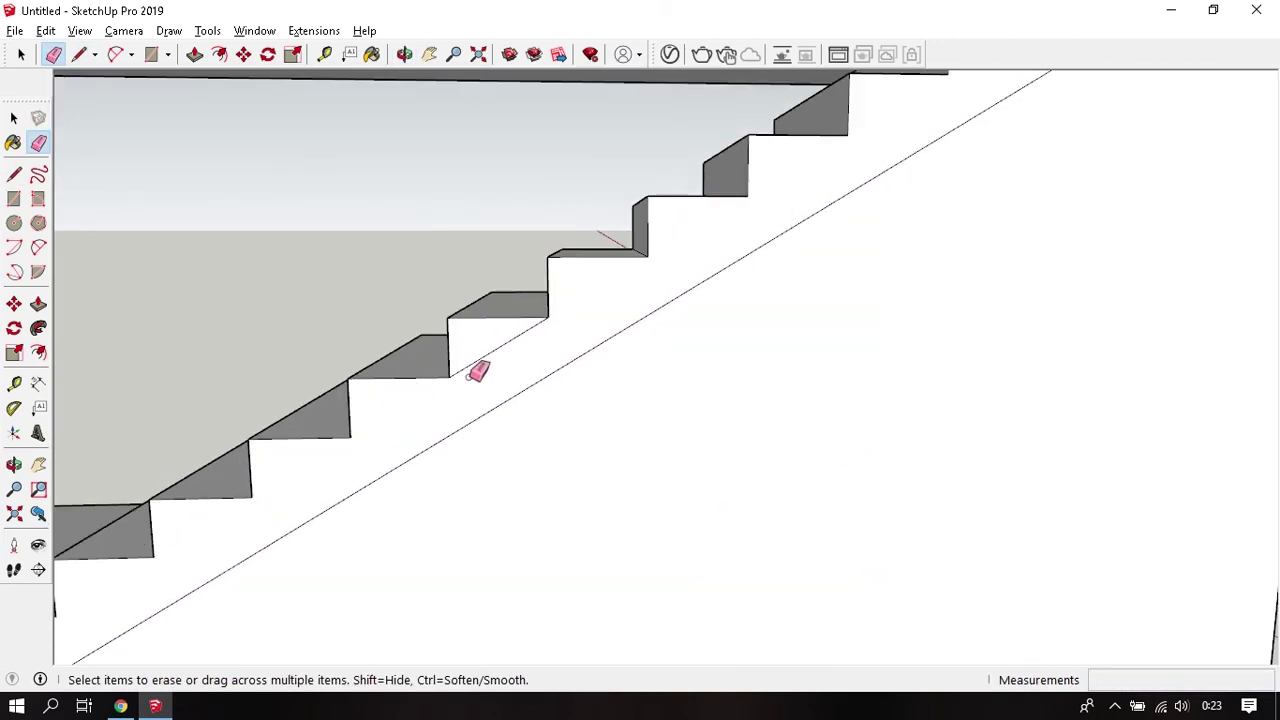
{"action": "middle_click_drag", "start_coordinate": [491, 354], "coordinate": [484, 408]}
{"action": "scroll", "coordinate": [810, 260], "scroll_direction": "down", "scroll_amount": 5}
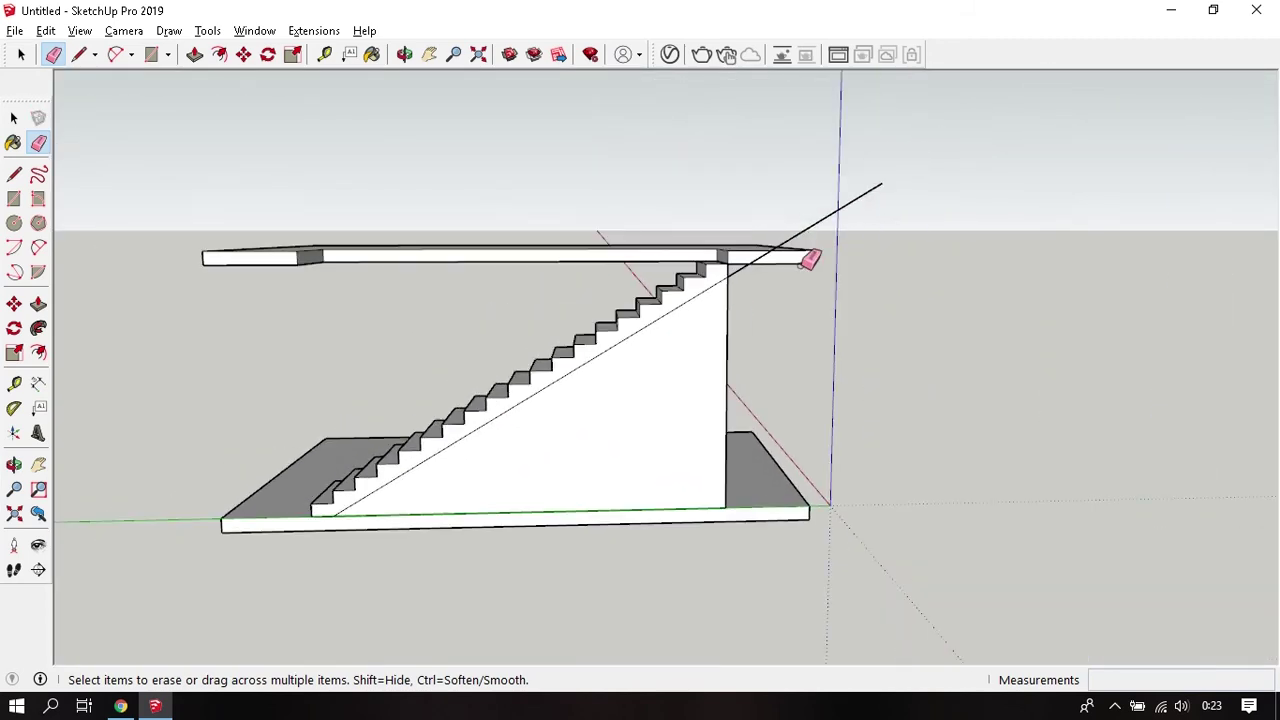
{"action": "left_click", "coordinate": [834, 209]}
{"action": "key", "text": "ctrl+z"}
{"action": "scroll", "coordinate": [750, 250], "scroll_direction": "up", "scroll_amount": 2}
{"action": "scroll", "coordinate": [757, 255], "scroll_direction": "up", "scroll_amount": 2}
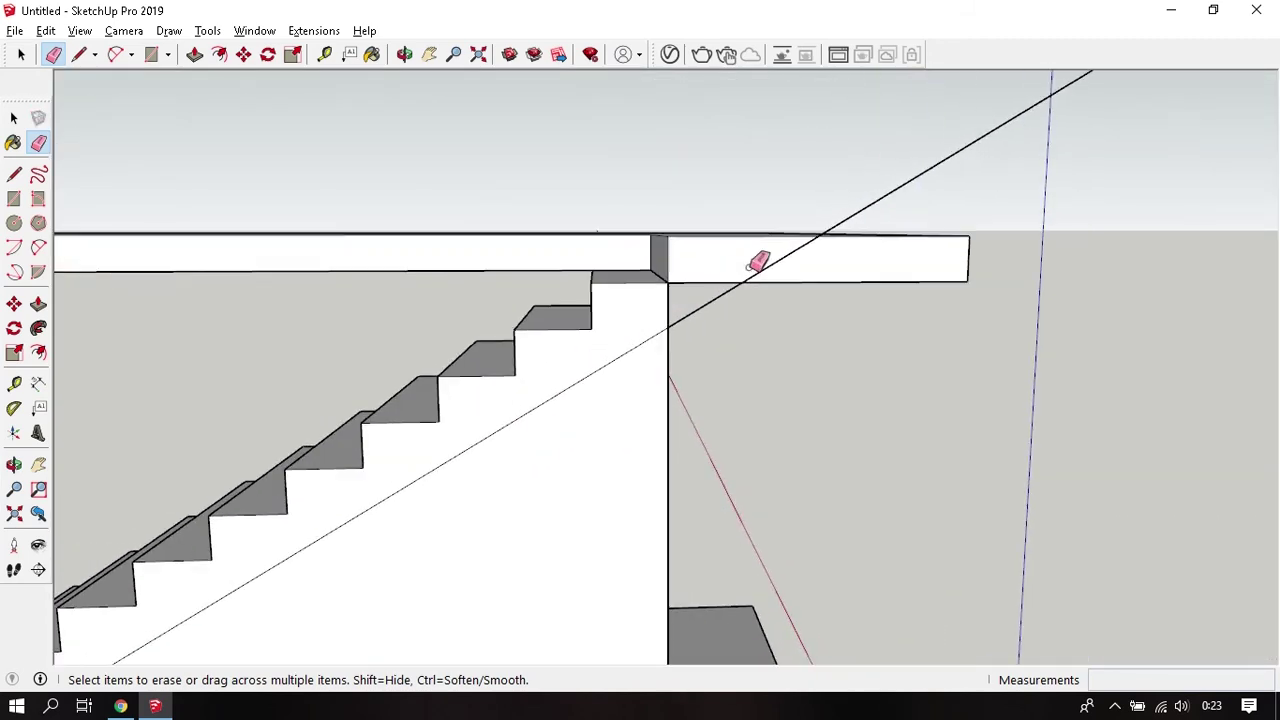
{"action": "scroll", "coordinate": [757, 260], "scroll_direction": "up", "scroll_amount": 2}
{"action": "key", "text": "l"}
{"action": "left_click", "coordinate": [736, 292]}
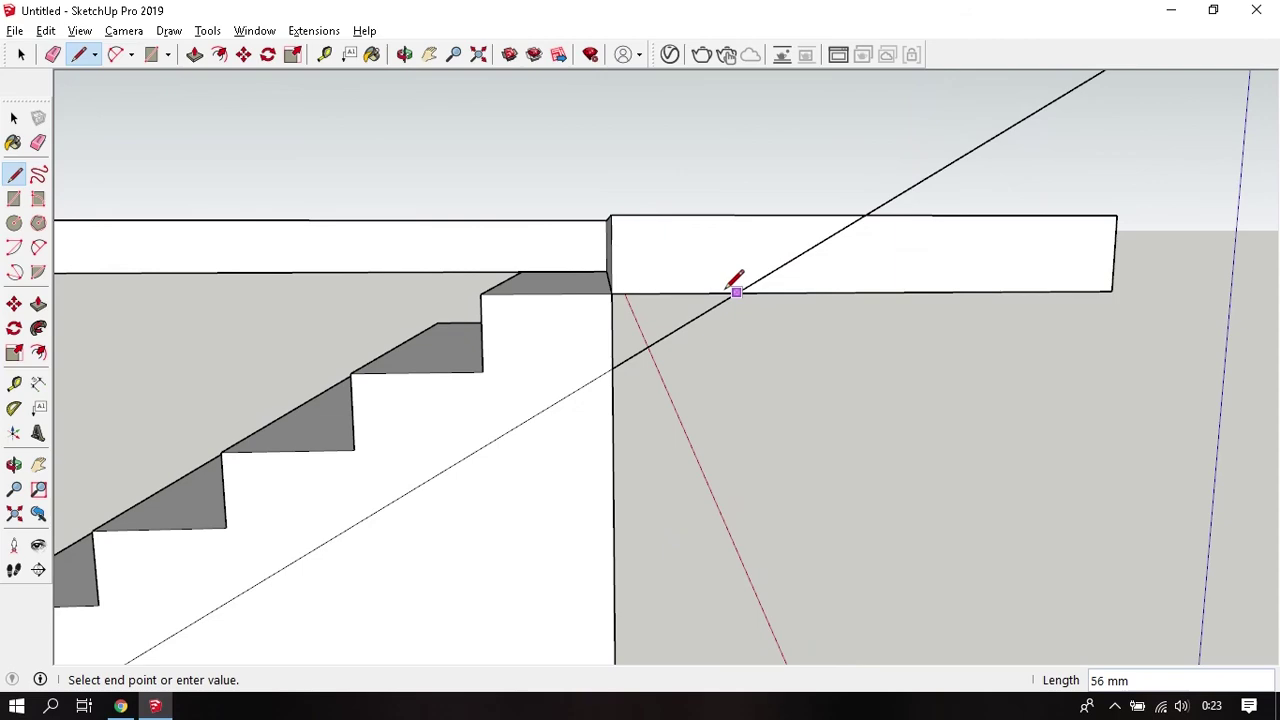
{"action": "left_click", "coordinate": [611, 293]}
{"action": "scroll", "coordinate": [665, 258], "scroll_direction": "down", "scroll_amount": 2}
Erase the diagonal overshoot past the upper slab.
{"action": "key", "text": "e"}
{"action": "left_click", "coordinate": [846, 180]}
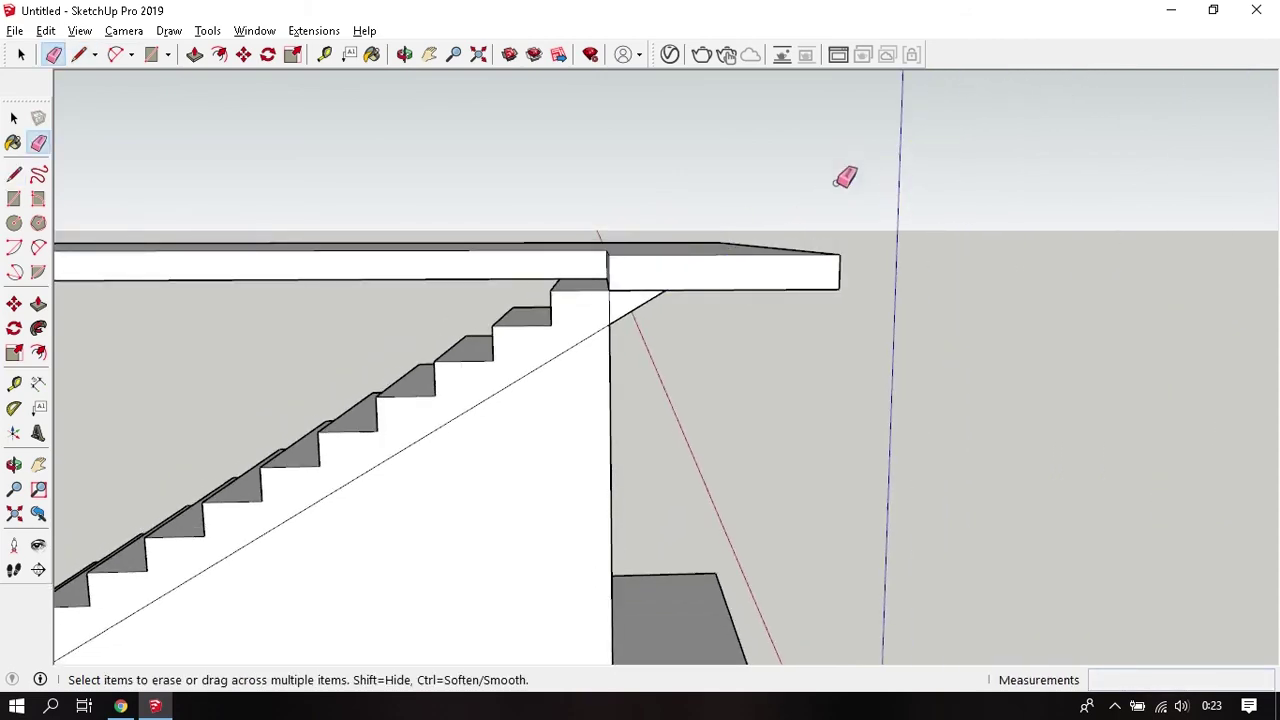
{"action": "mouse_move", "coordinate": [846, 177]}
{"action": "middle_mouse_down"}
{"action": "mouse_move", "coordinate": [680, 357]}
{"action": "mouse_move", "coordinate": [504, 414]}
{"action": "mouse_move", "coordinate": [606, 466]}
{"action": "middle_mouse_up"}
Push the triangular face under the slope back 1200 mm through the stair width.
{"action": "key", "text": "p"}
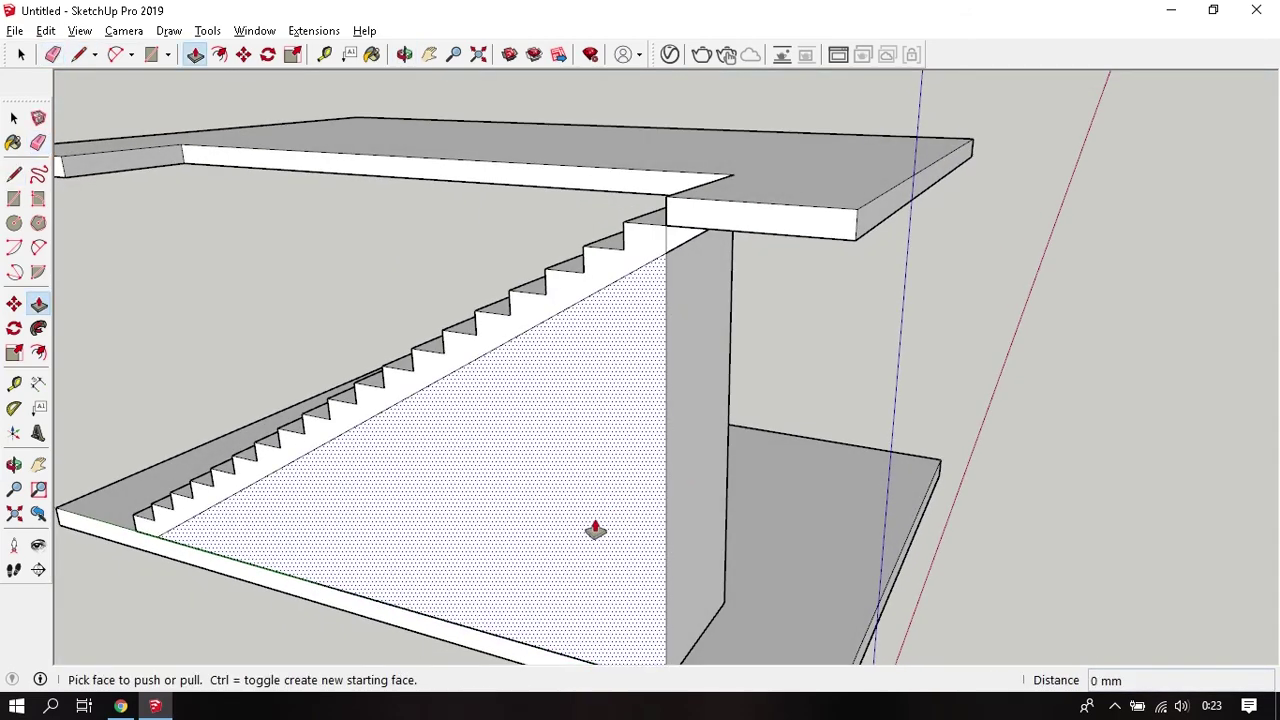
{"action": "left_click", "coordinate": [594, 528]}
{"action": "left_click", "coordinate": [704, 364]}
{"action": "scroll", "coordinate": [706, 237], "scroll_direction": "up", "scroll_amount": 2}
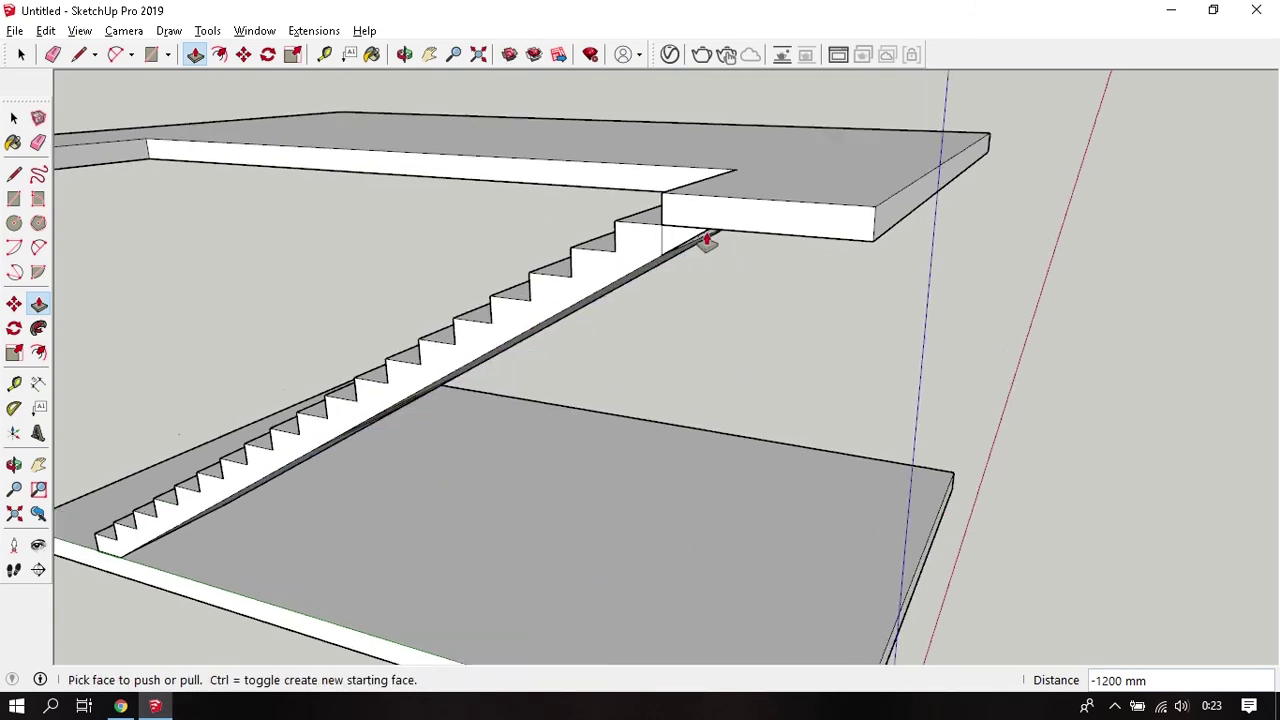
Pull the waist slab's top end face up to meet the landing.
{"action": "middle_click_drag", "start_coordinate": [706, 237], "coordinate": [677, 134]}
{"action": "scroll", "coordinate": [640, 155], "scroll_direction": "up", "scroll_amount": 1}
{"action": "left_click", "coordinate": [639, 155]}
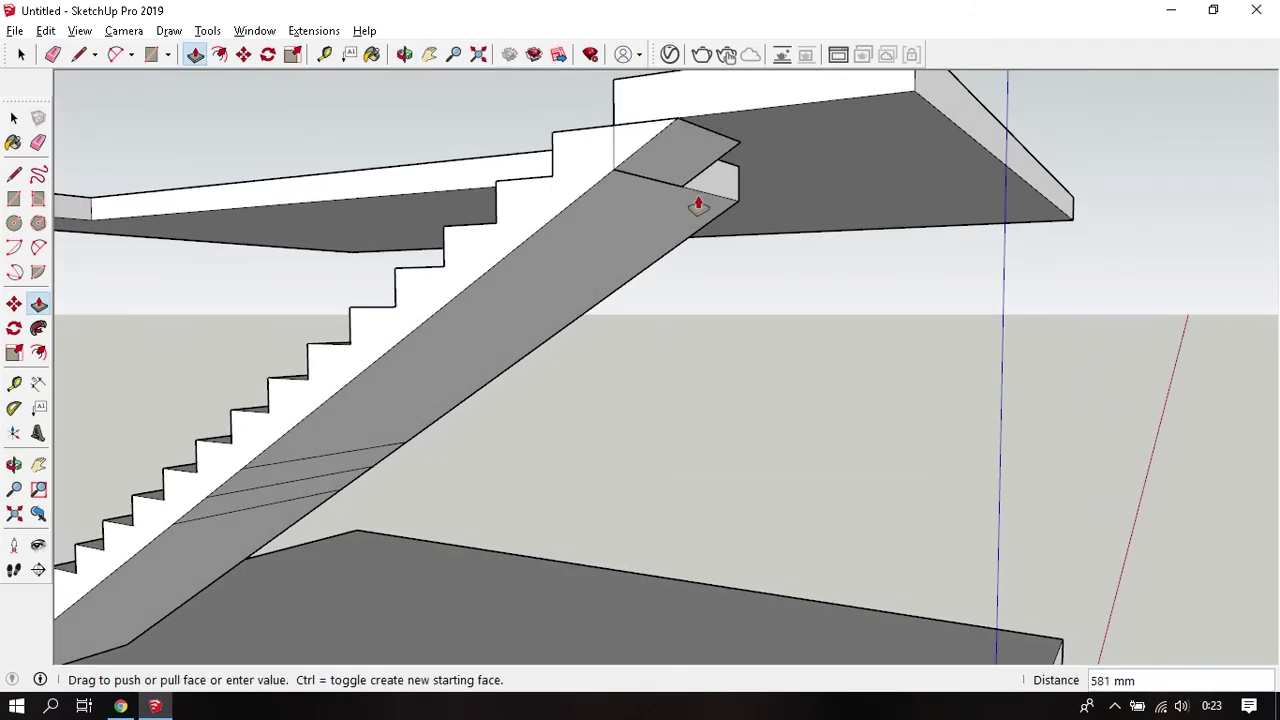
{"action": "mouse_move", "coordinate": [694, 200]}
{"action": "middle_mouse_down"}
{"action": "mouse_move", "coordinate": [586, 180]}
{"action": "mouse_move", "coordinate": [542, 215]}
{"action": "middle_mouse_up"}
{"action": "type", "text": "1200"}
{"action": "left_click", "coordinate": [586, 200]}
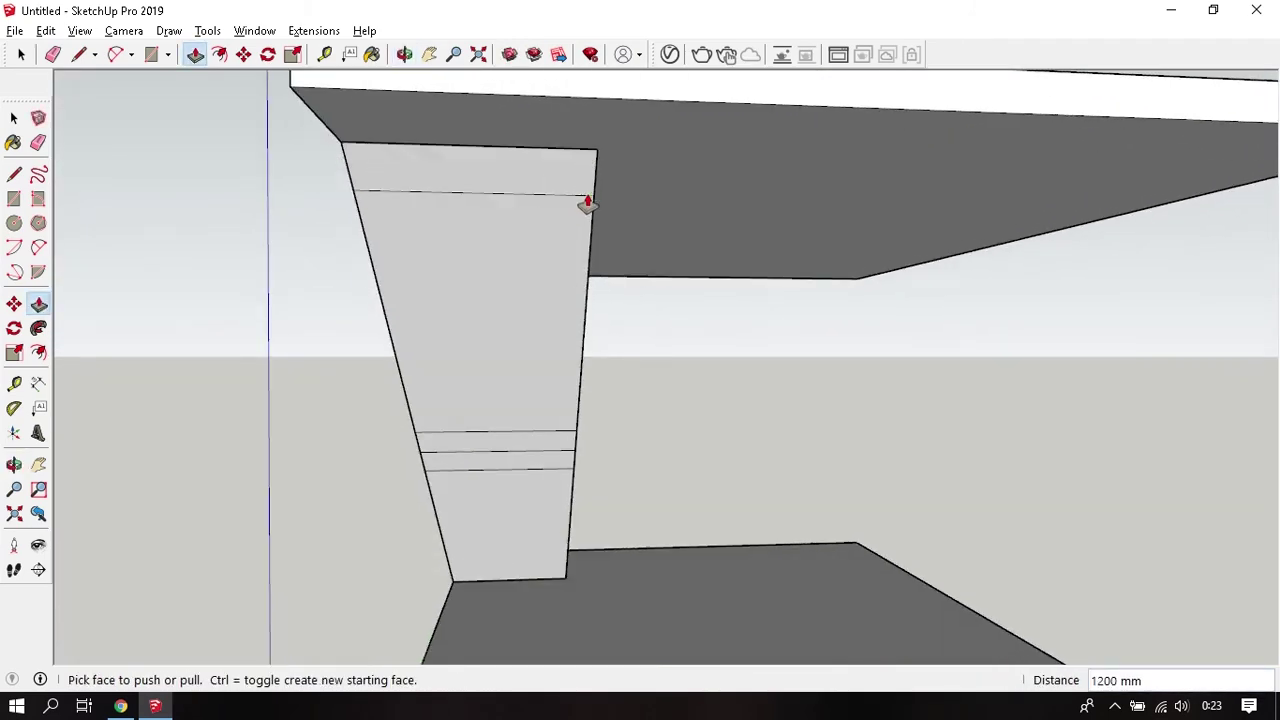
Erase the leftover lines on the underside of the waist slab.
{"action": "key", "text": "e"}
{"action": "left_click_drag", "start_coordinate": [512, 427], "coordinate": [503, 468]}
{"action": "mouse_move", "coordinate": [503, 468]}
{"action": "middle_mouse_down"}
{"action": "mouse_move", "coordinate": [603, 449]}
{"action": "mouse_move", "coordinate": [966, 457]}
{"action": "mouse_move", "coordinate": [843, 327]}
{"action": "middle_mouse_up"}
{"action": "scroll", "coordinate": [997, 209], "scroll_direction": "up", "scroll_amount": 2}
{"action": "scroll", "coordinate": [980, 223], "scroll_direction": "up", "scroll_amount": 1}
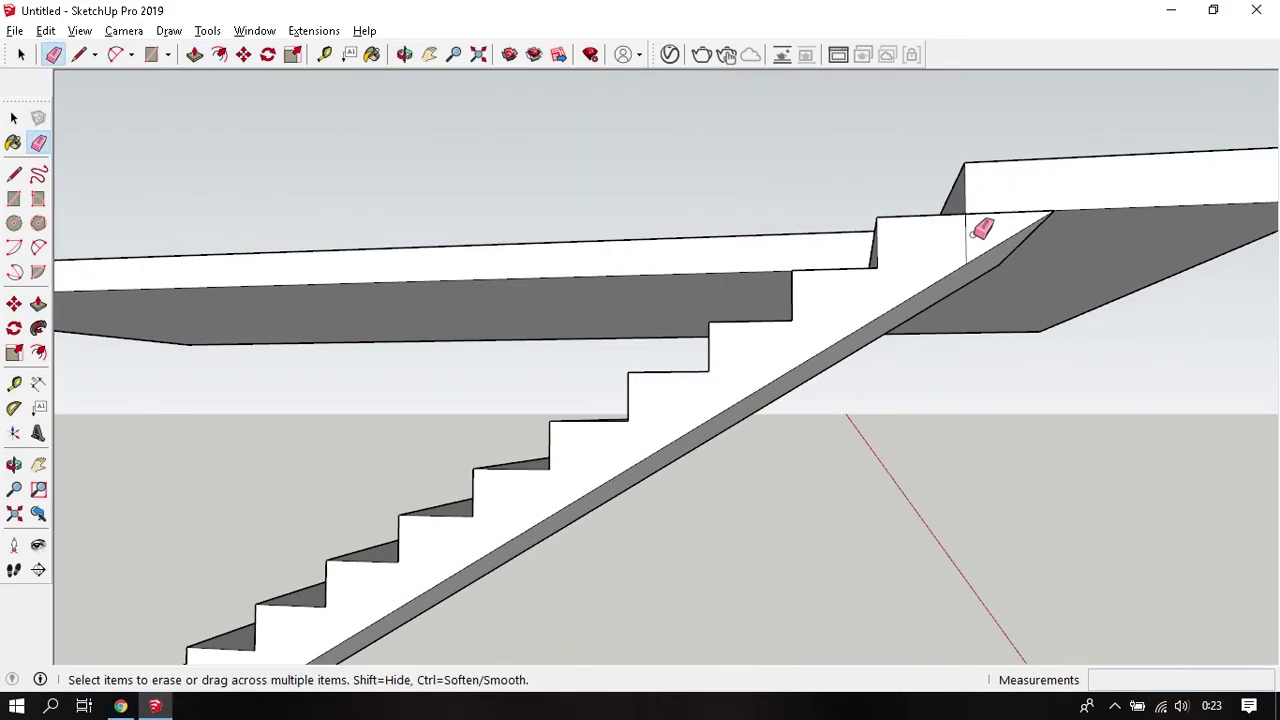
{"action": "scroll", "coordinate": [951, 246], "scroll_direction": "down", "scroll_amount": 2}
{"action": "scroll", "coordinate": [951, 246], "scroll_direction": "down", "scroll_amount": 2}
Orbit under the landing and around the staircase to inspect the finished waist slab.
{"action": "middle_click_drag", "start_coordinate": [951, 246], "coordinate": [833, 295]}
{"action": "scroll", "coordinate": [833, 295], "scroll_direction": "up", "scroll_amount": 3}
{"action": "mouse_move", "coordinate": [360, 217]}
{"action": "middle_mouse_down"}
{"action": "mouse_move", "coordinate": [608, 211]}
{"action": "mouse_move", "coordinate": [423, 243]}
{"action": "middle_mouse_up"}
{"action": "scroll", "coordinate": [537, 334], "scroll_direction": "down", "scroll_amount": 3}
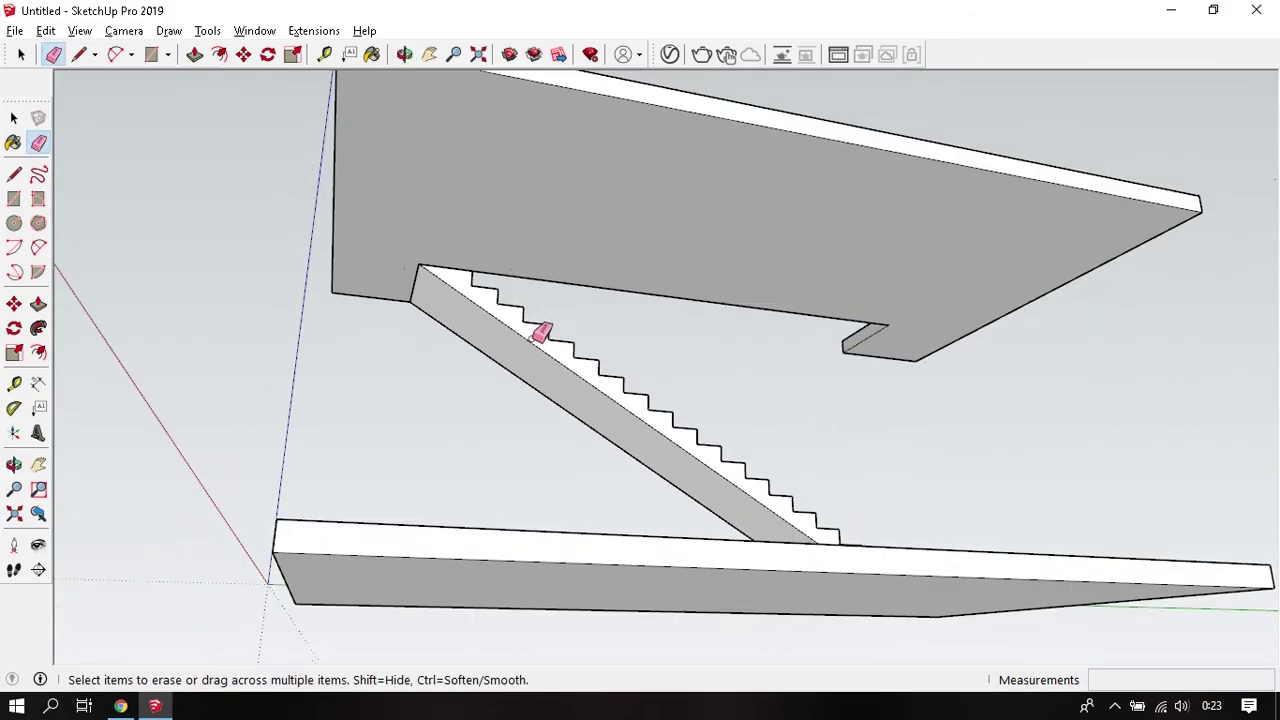
{"action": "mouse_move", "coordinate": [537, 334]}
{"action": "middle_mouse_down"}
{"action": "mouse_move", "coordinate": [1049, 500]}
{"action": "mouse_move", "coordinate": [662, 507]}
{"action": "middle_mouse_up"}
{"action": "scroll", "coordinate": [306, 486], "scroll_direction": "down", "scroll_amount": 3}
{"action": "mouse_move", "coordinate": [306, 486]}
{"action": "middle_mouse_down"}
{"action": "mouse_move", "coordinate": [363, 520]}
{"action": "mouse_move", "coordinate": [586, 423]}
{"action": "middle_mouse_up"}
Make the steps and waist slab one group, then deselect it.
{"action": "key", "text": "space"}
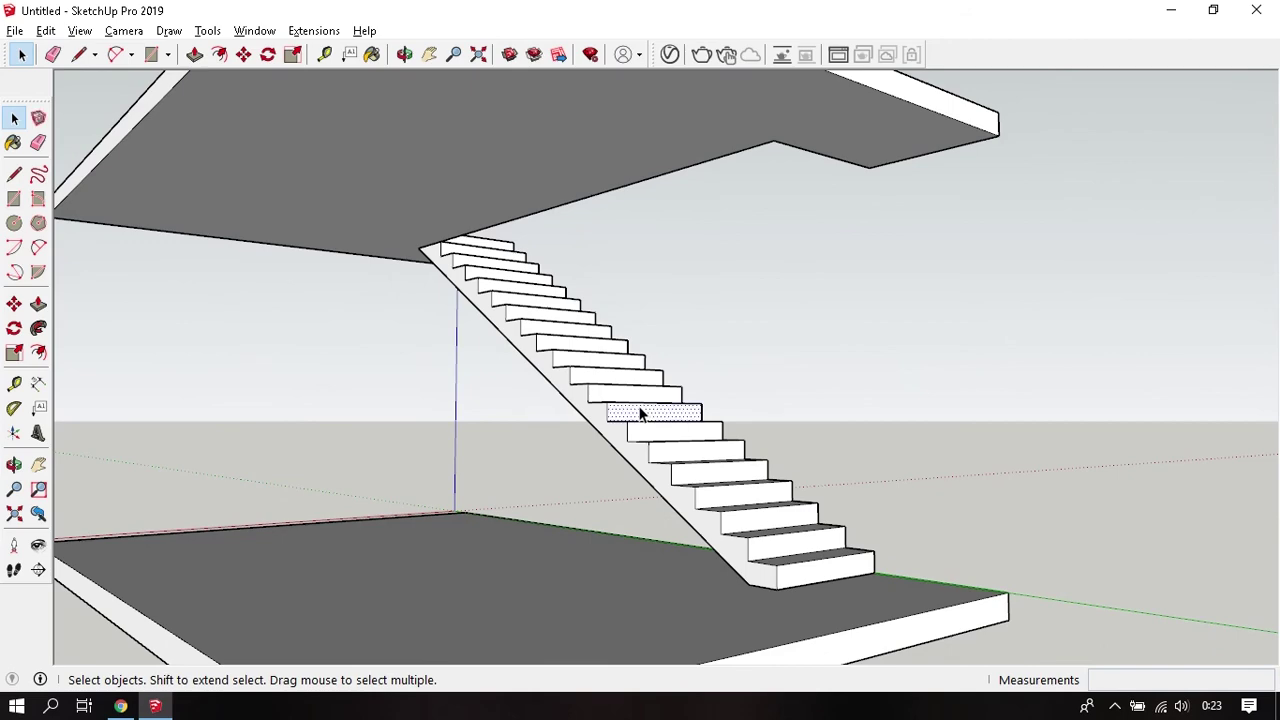
{"action": "triple_click", "coordinate": [640, 413]}
{"action": "right_click", "coordinate": [640, 413]}
{"action": "left_click", "coordinate": [702, 228]}
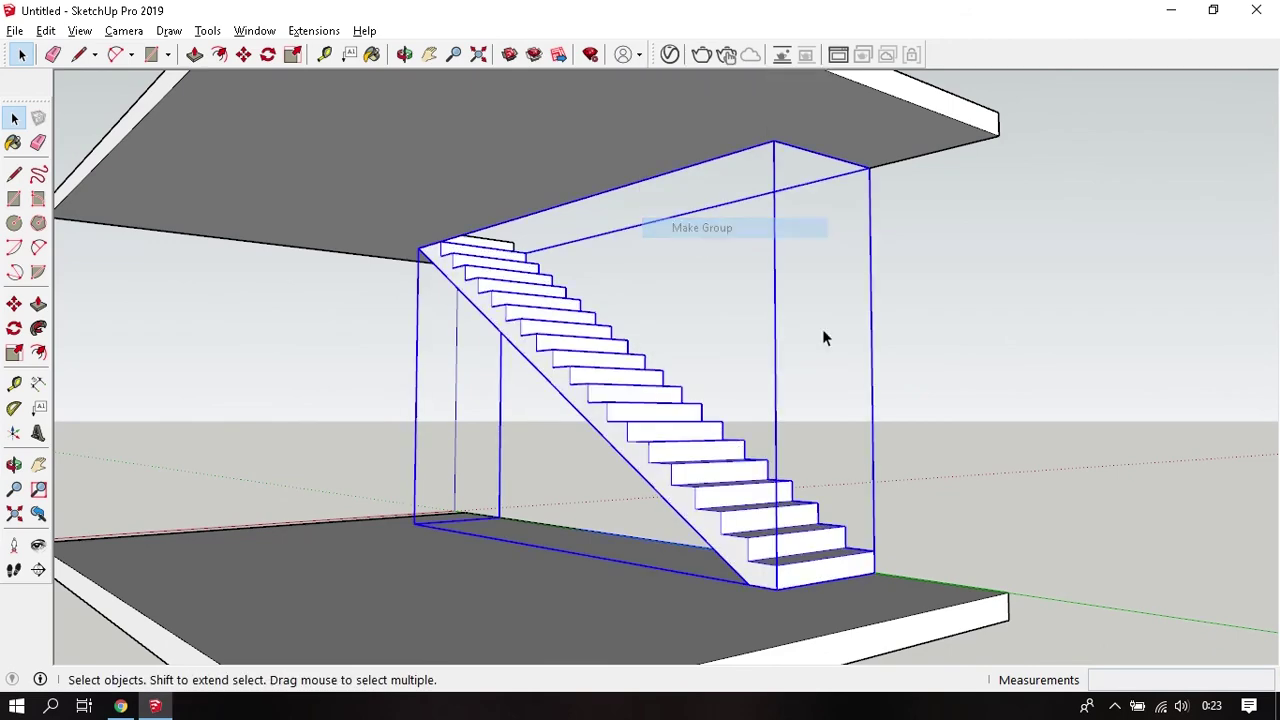
{"action": "left_click", "coordinate": [823, 338]}
{"action": "mouse_move", "coordinate": [531, 366]}
{"action": "middle_mouse_down"}
{"action": "mouse_move", "coordinate": [257, 420]}
{"action": "mouse_move", "coordinate": [826, 314]}
{"action": "mouse_move", "coordinate": [733, 369]}
{"action": "mouse_move", "coordinate": [610, 400]}
{"action": "mouse_move", "coordinate": [654, 360]}
{"action": "mouse_move", "coordinate": [706, 377]}
{"action": "mouse_move", "coordinate": [751, 346]}
{"action": "mouse_move", "coordinate": [700, 357]}
{"action": "mouse_move", "coordinate": [722, 365]}
{"action": "middle_mouse_up"}
{"action": "key", "text": "space"}
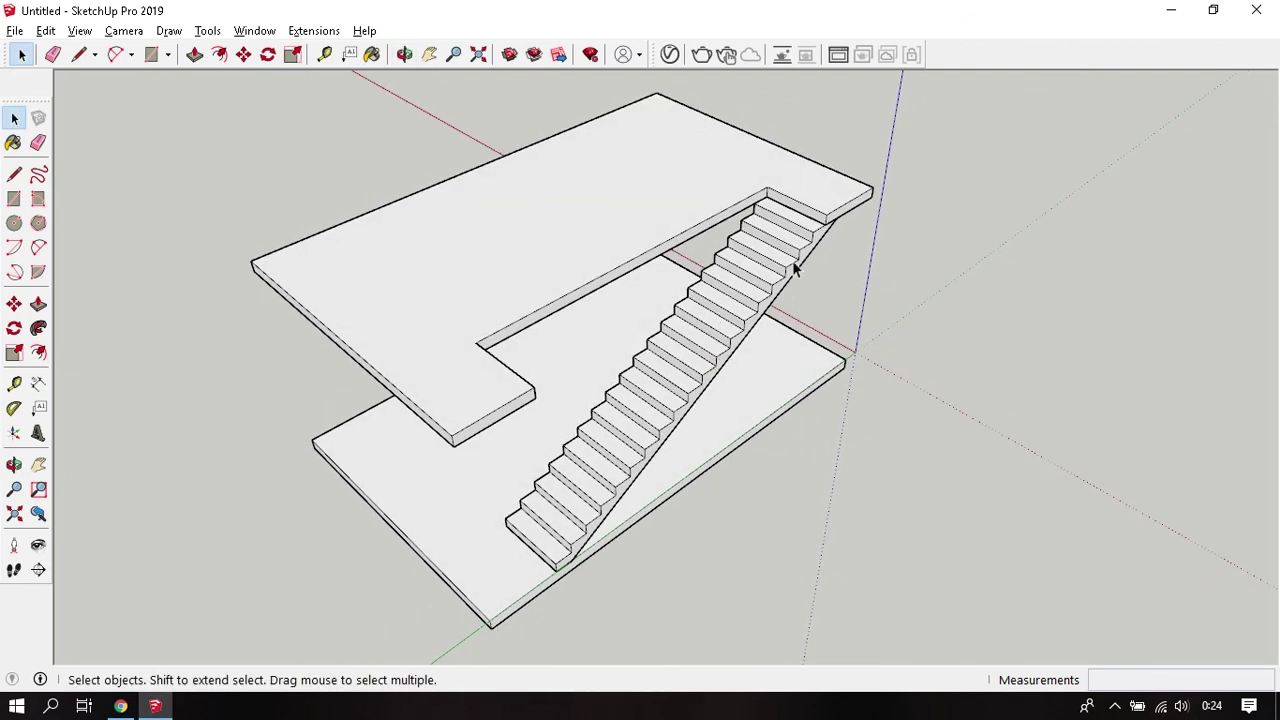